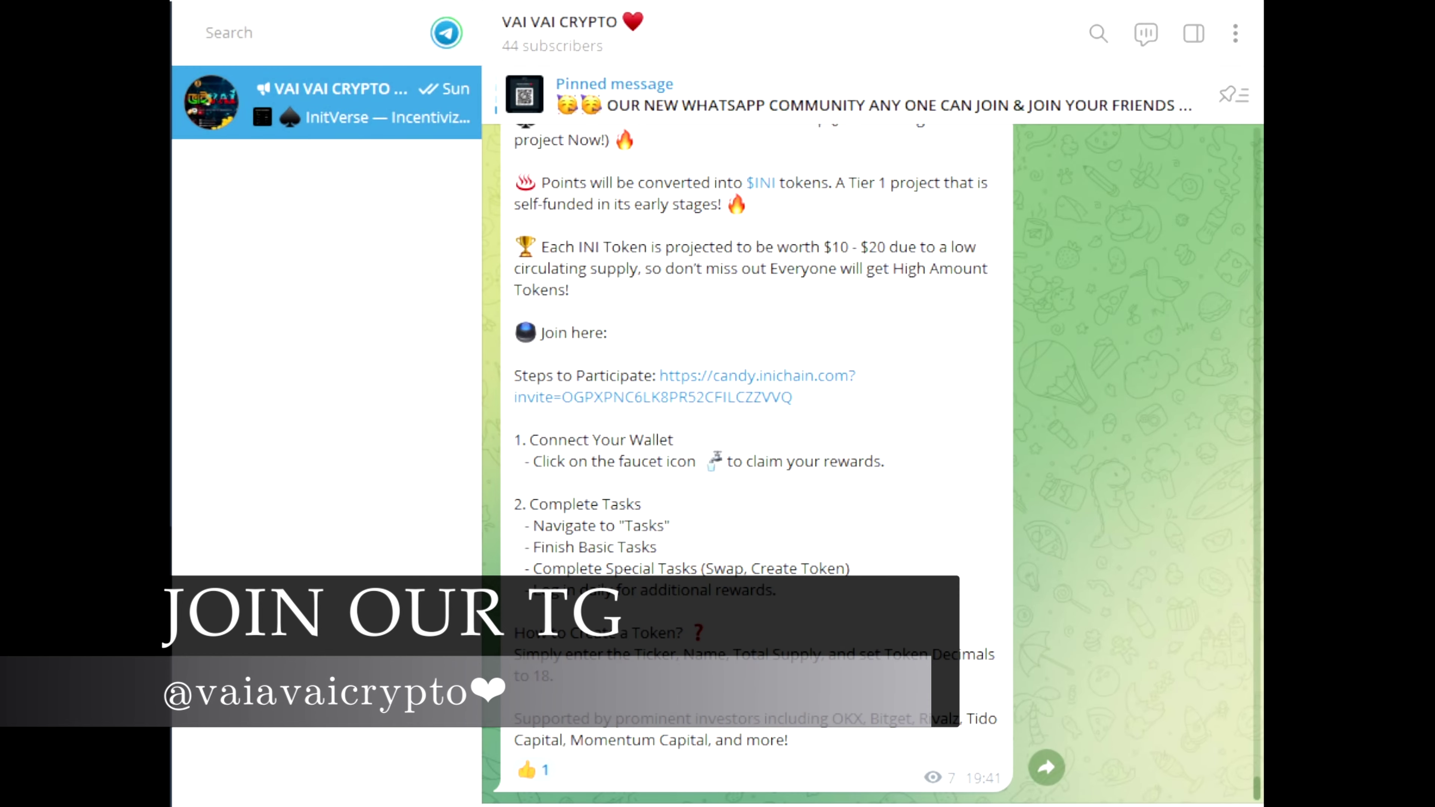
- Browse the VAI VAI CRYPTO channel's posts from the InitVerse instructions back to the WhatsApp community invitation
scroll(842, 572, "up", 10)
scroll(842, 572, "down", 10)
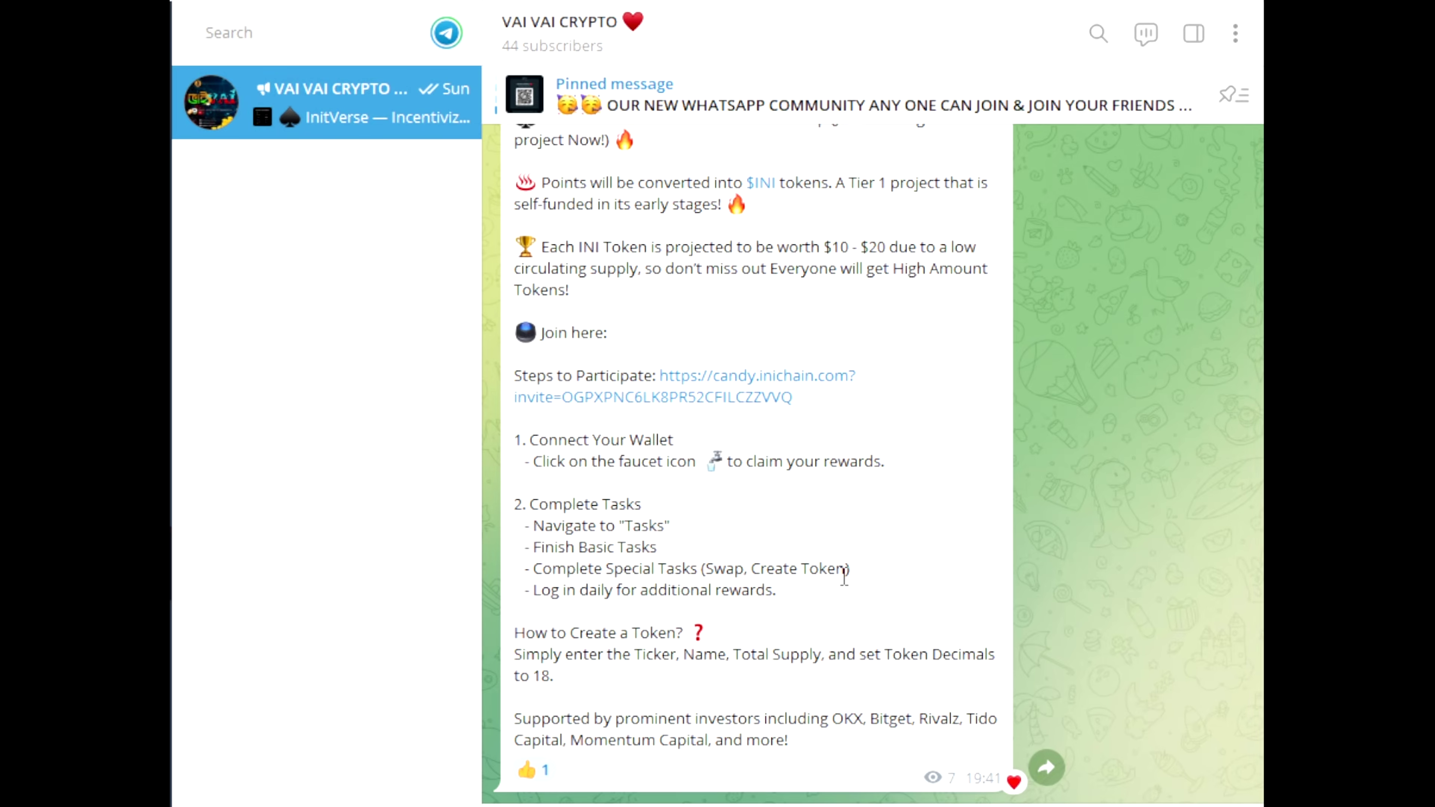
scroll(884, 567, "up", 10)
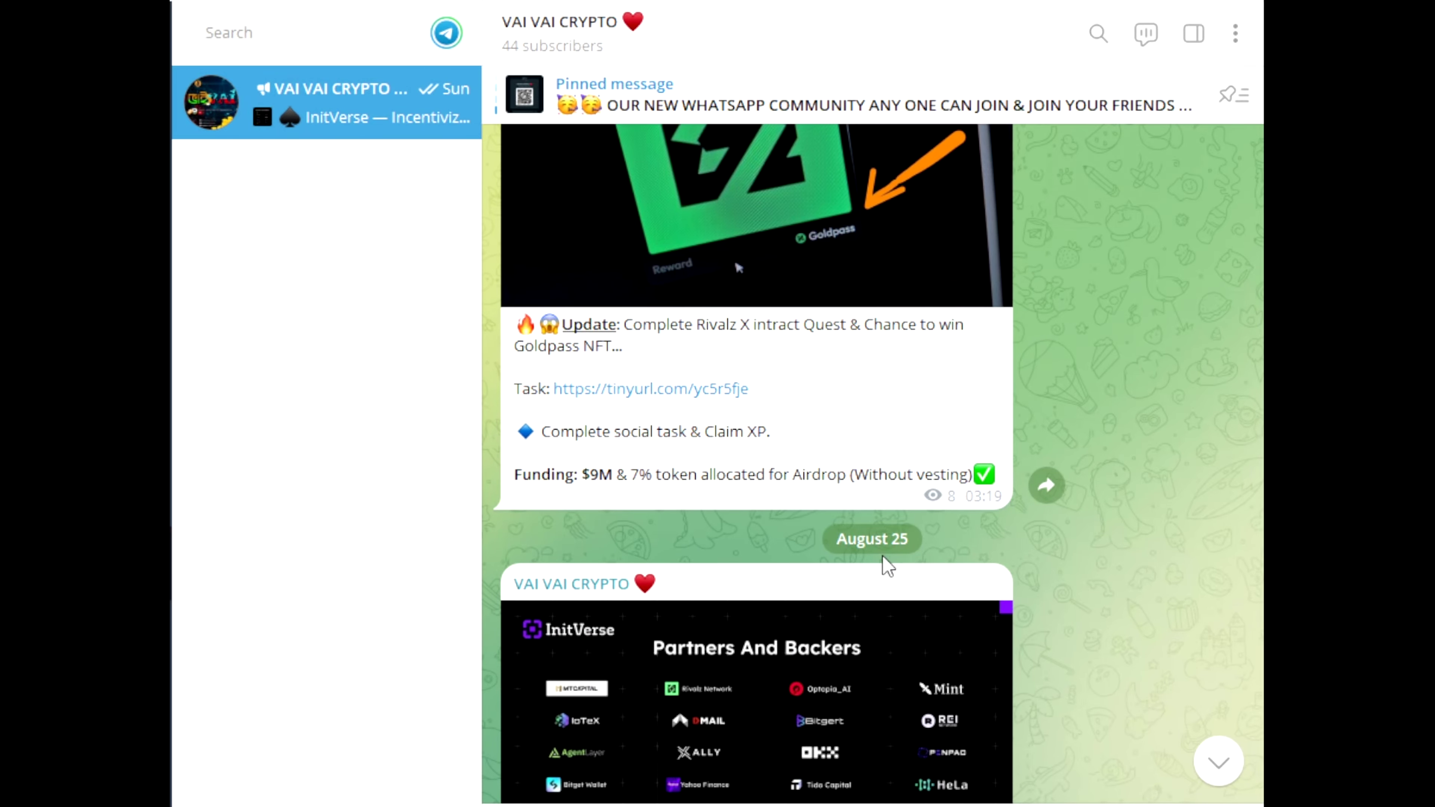
scroll(884, 567, "up", 5)
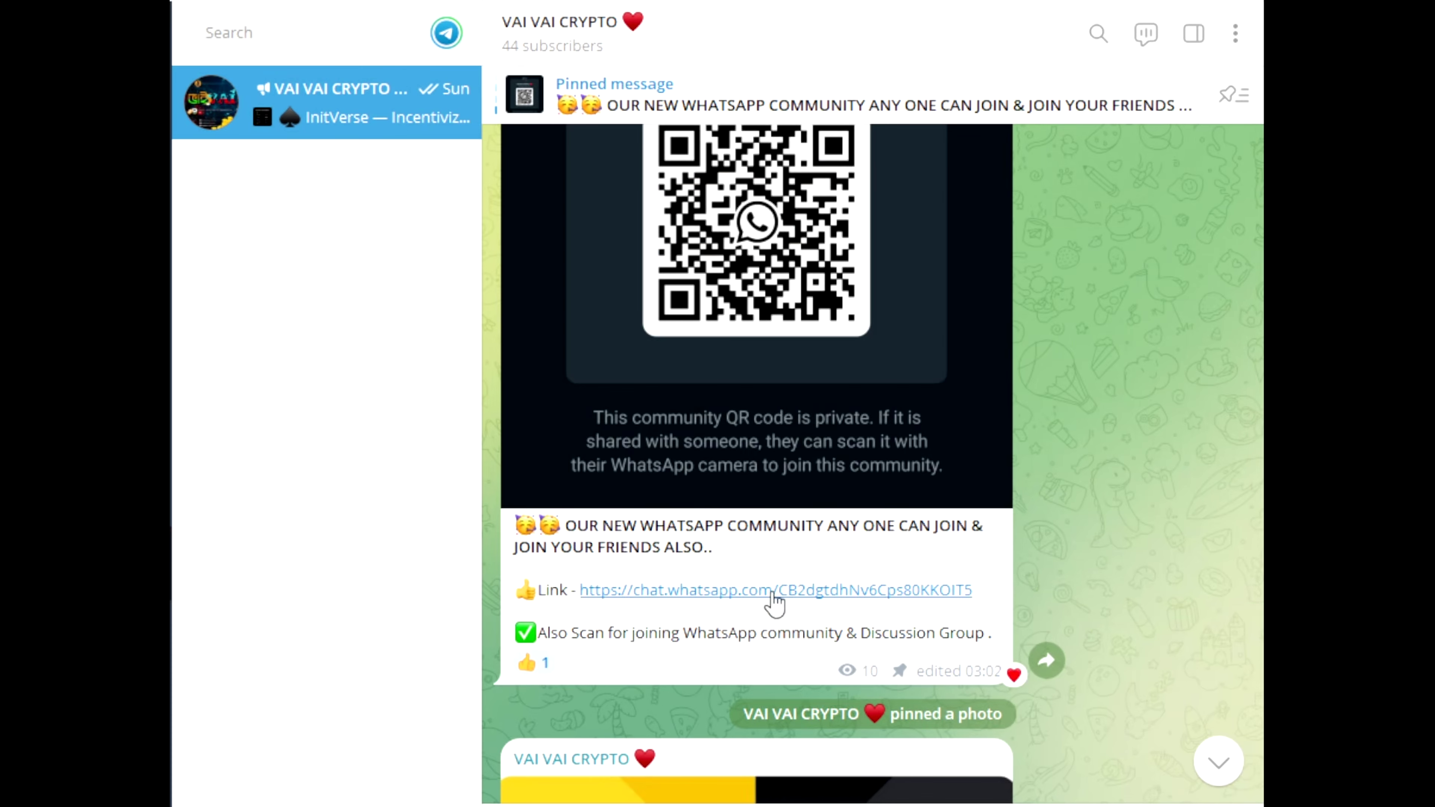
scroll(820, 401, "down", 1)
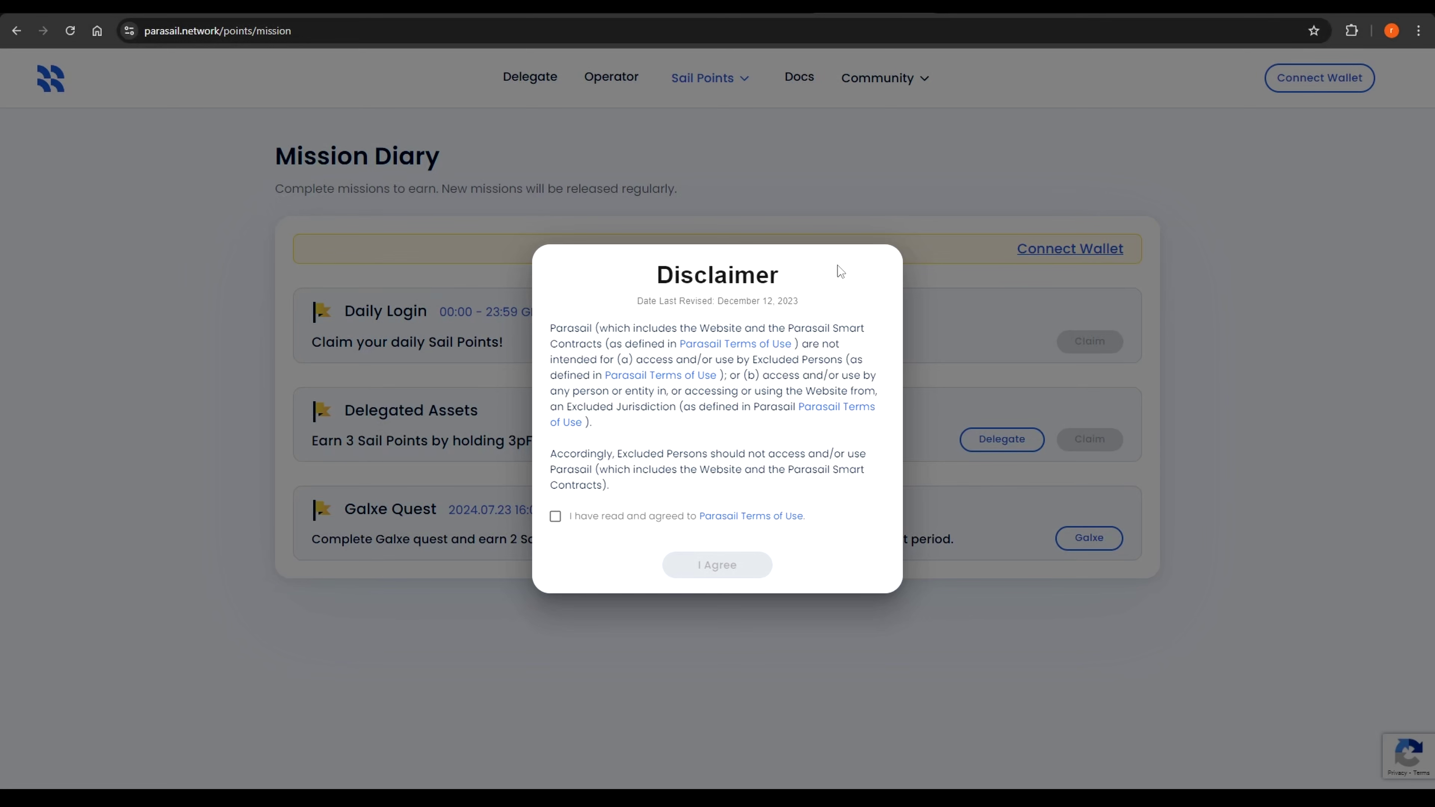
- Agree to the Parasail Terms of Use and connect the MetaMask wallet, allowing the switch to Ethereum Mainnet
left_click(556, 514)
left_click(723, 566)
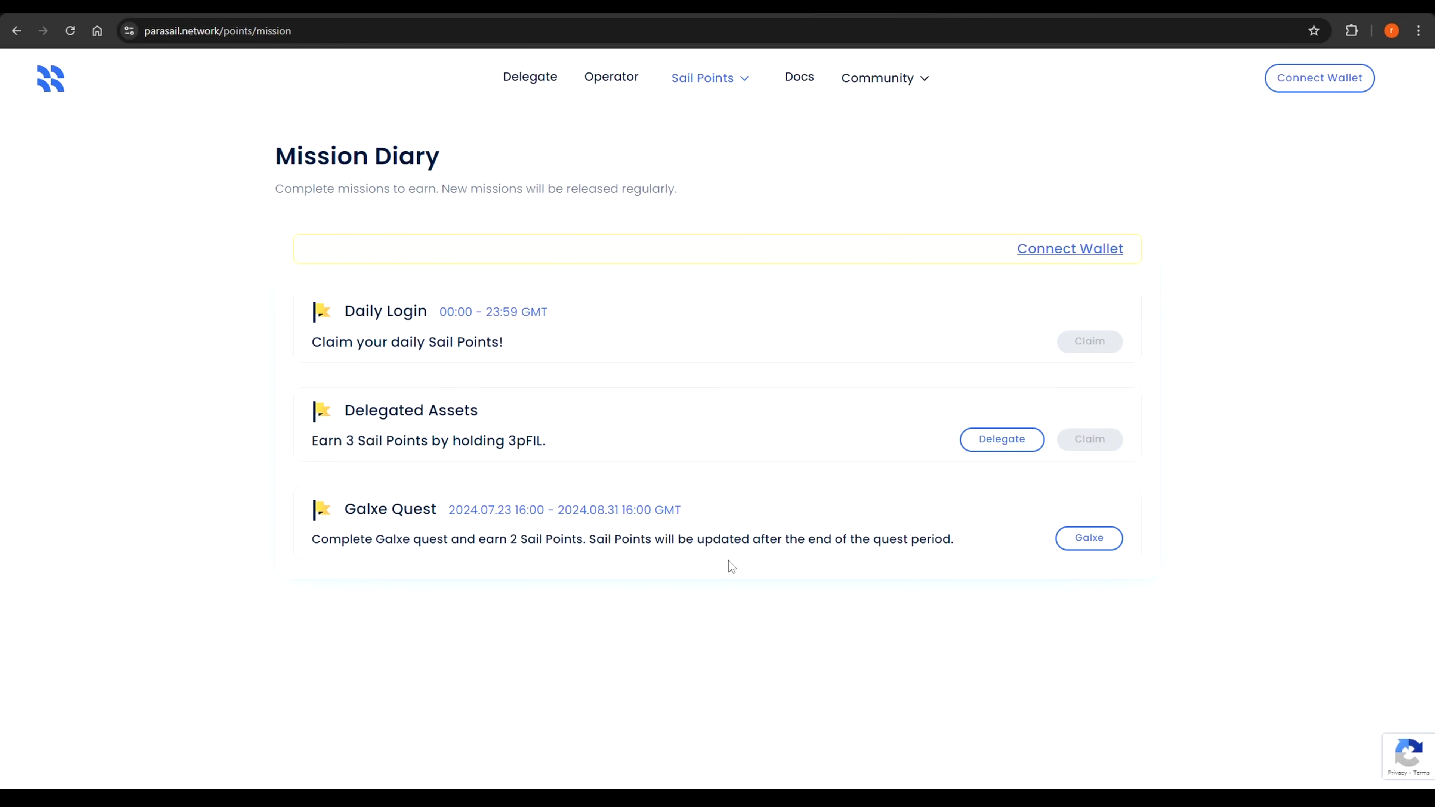
left_click(1315, 84)
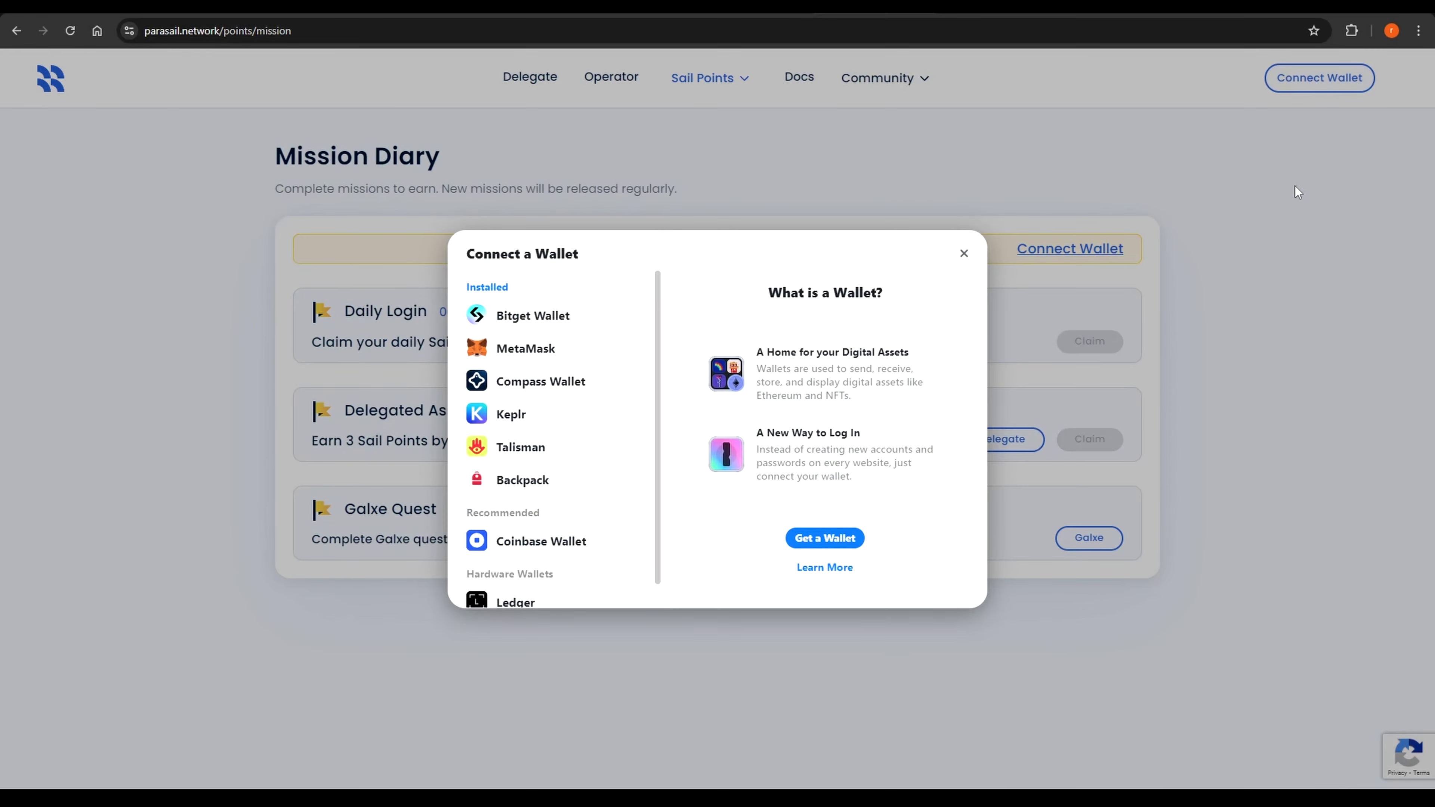
left_click(577, 350)
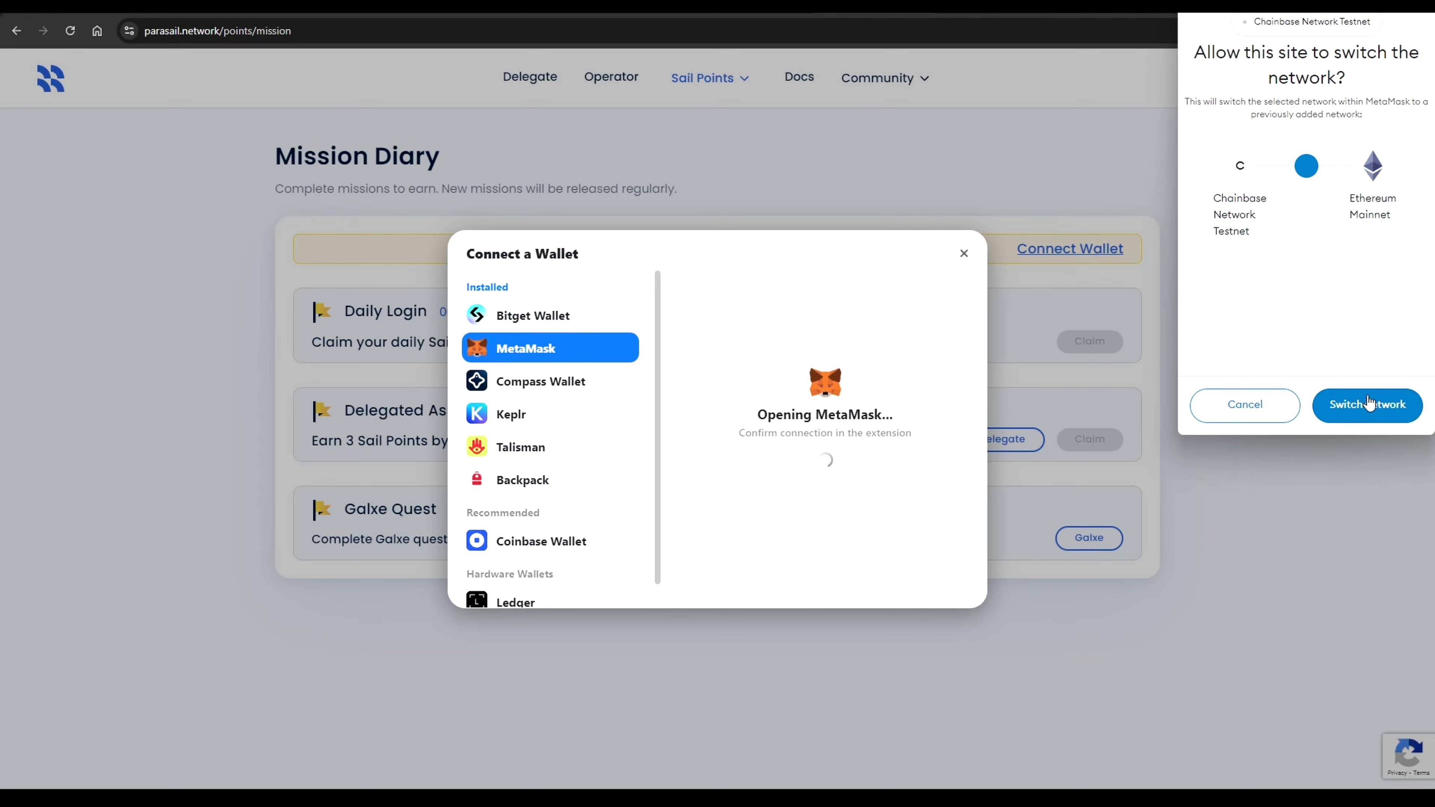
left_click(1368, 402)
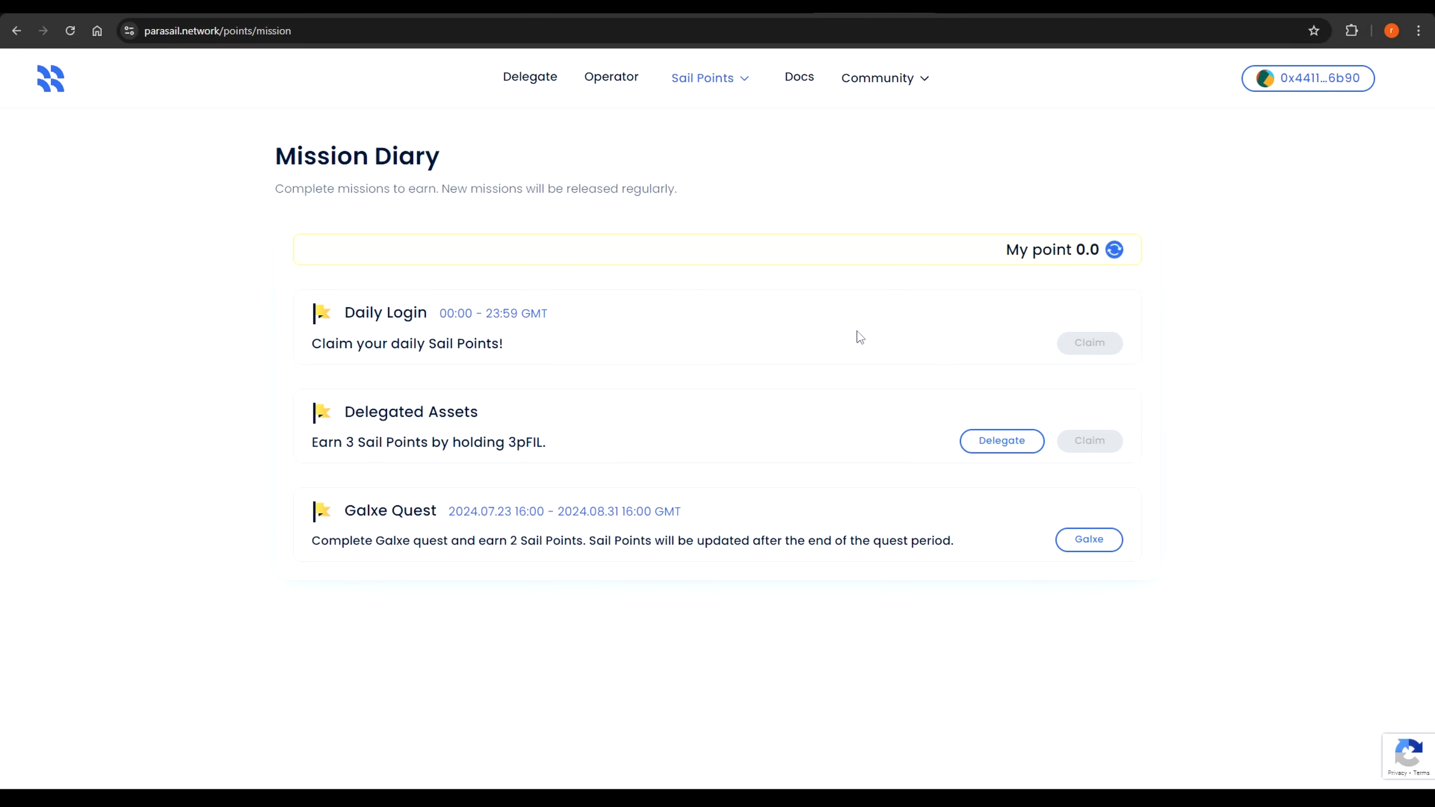
- Review the Daily Login, Galxe Quest and Delegated Assets missions, including the condition for earning points from delegated assets
left_click_drag(345, 315, 426, 316)
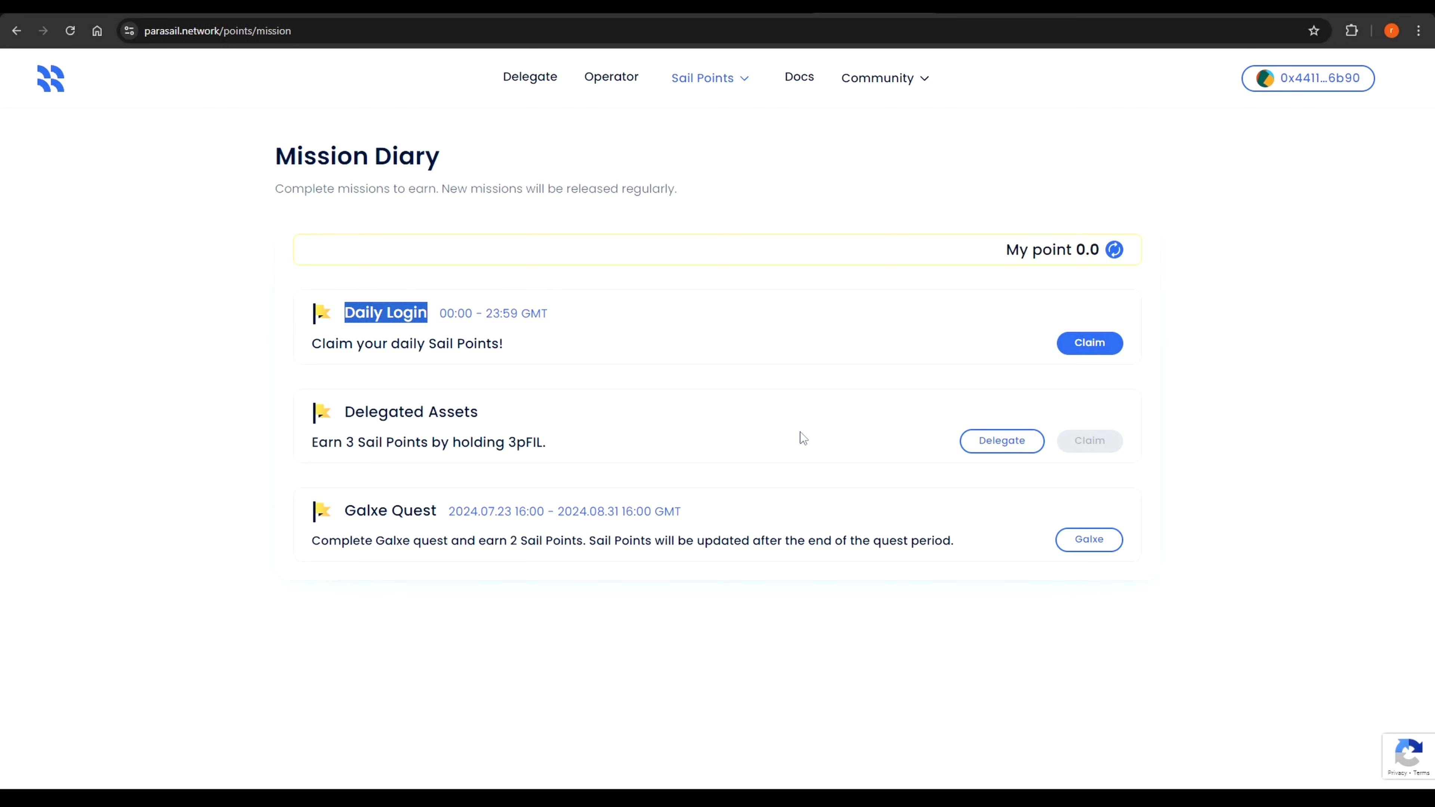
left_click_drag(343, 510, 436, 508)
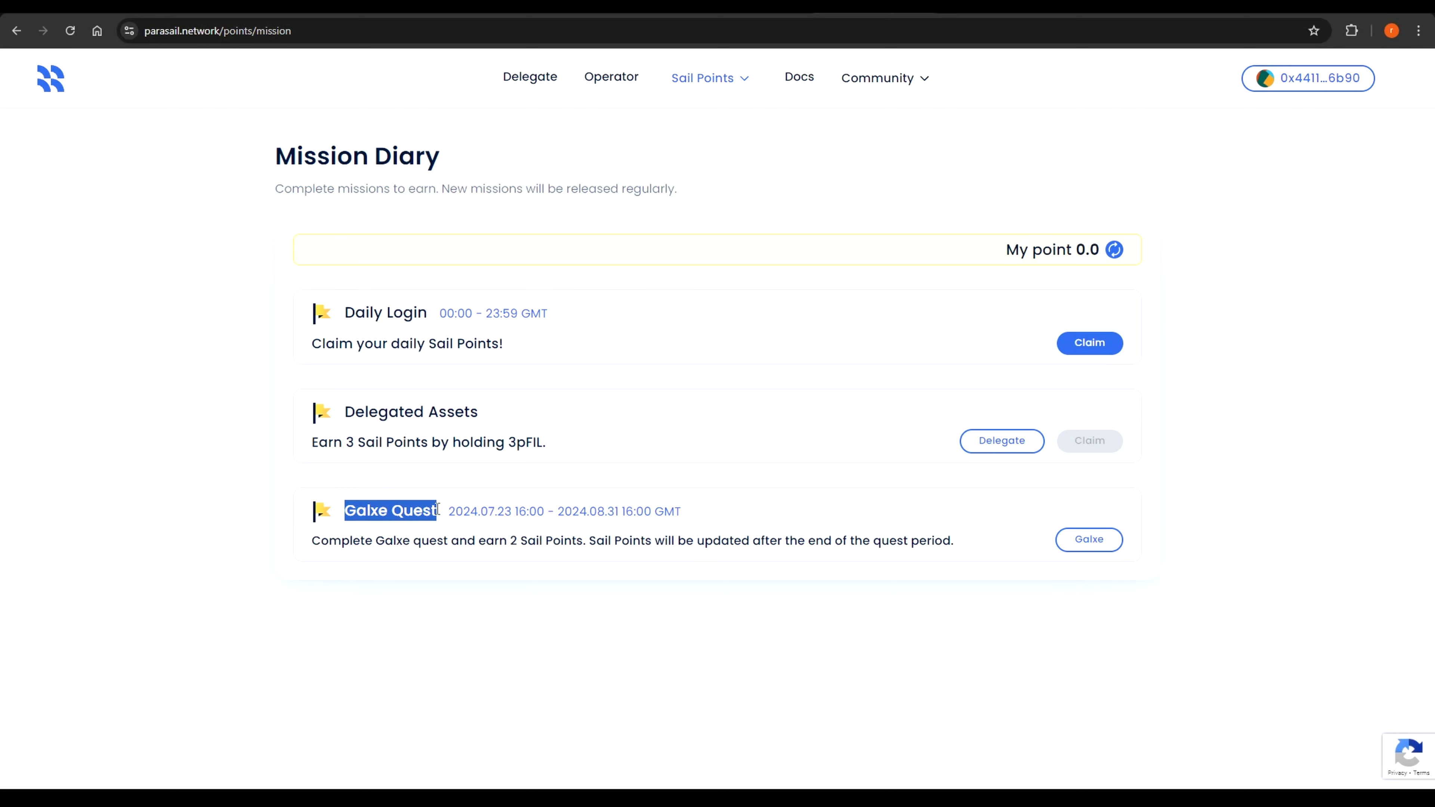
left_click_drag(344, 411, 484, 410)
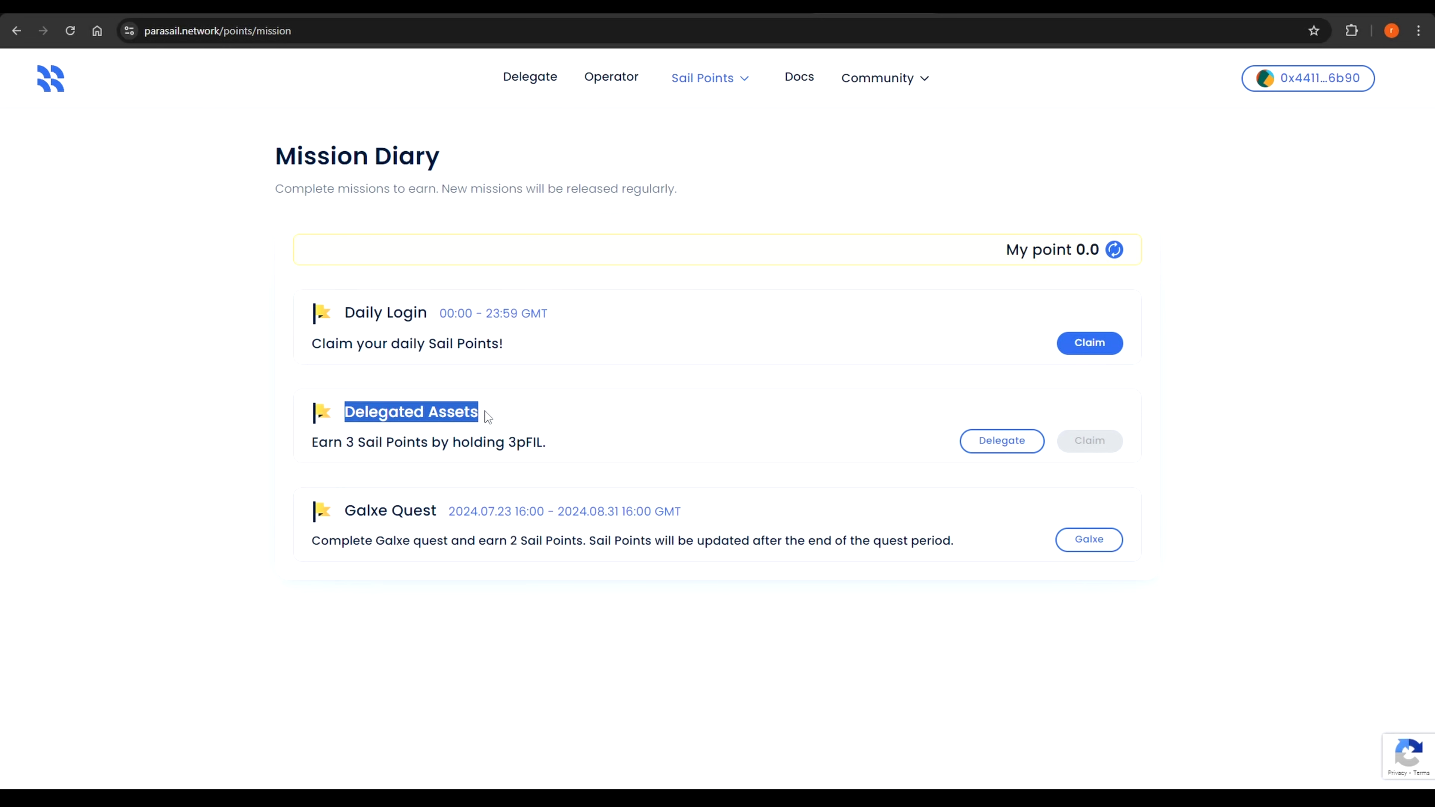
left_click_drag(319, 442, 587, 441)
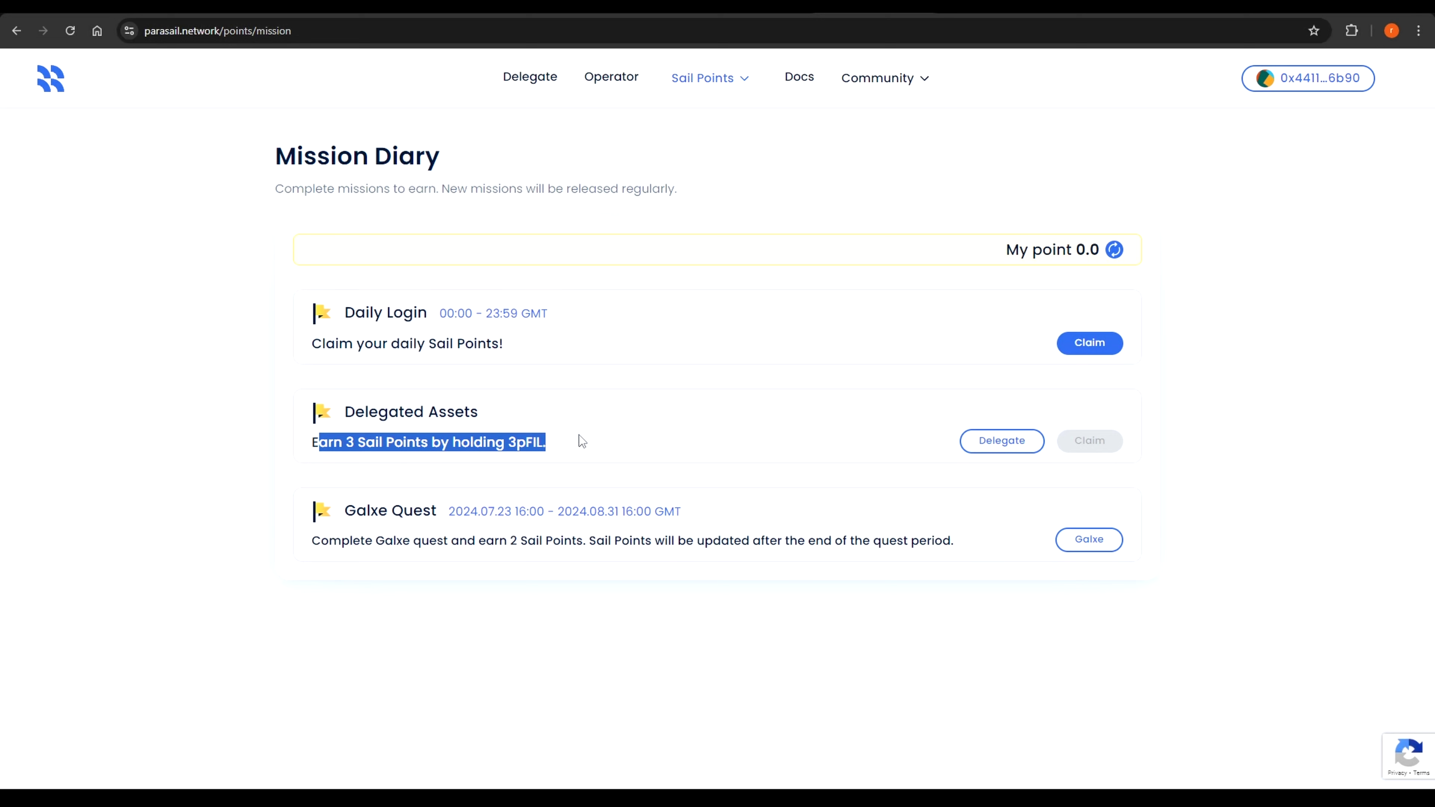
left_click(578, 436)
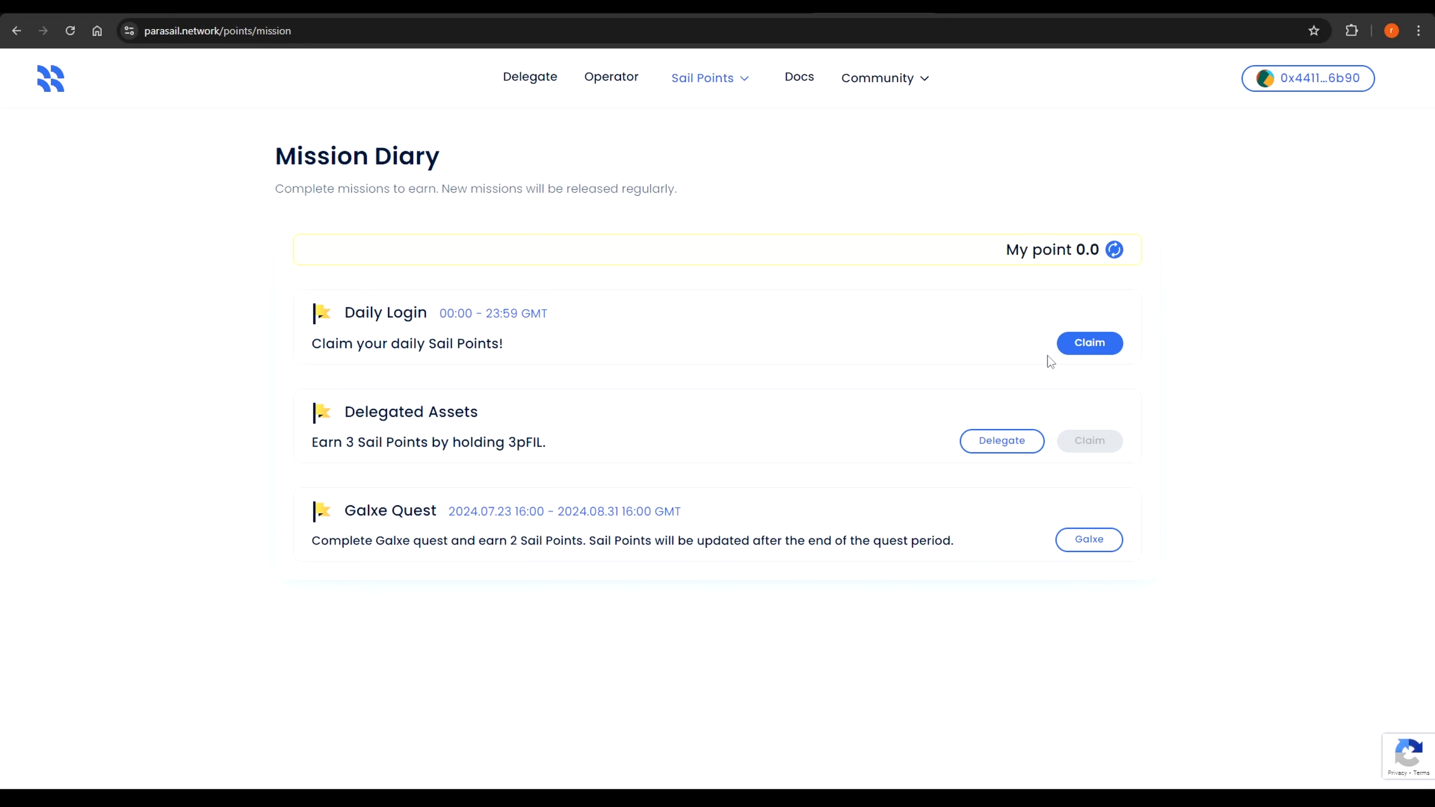
- Claim the Daily Login Sail Points, dismiss the success message and check the points balance
left_click(1084, 350)
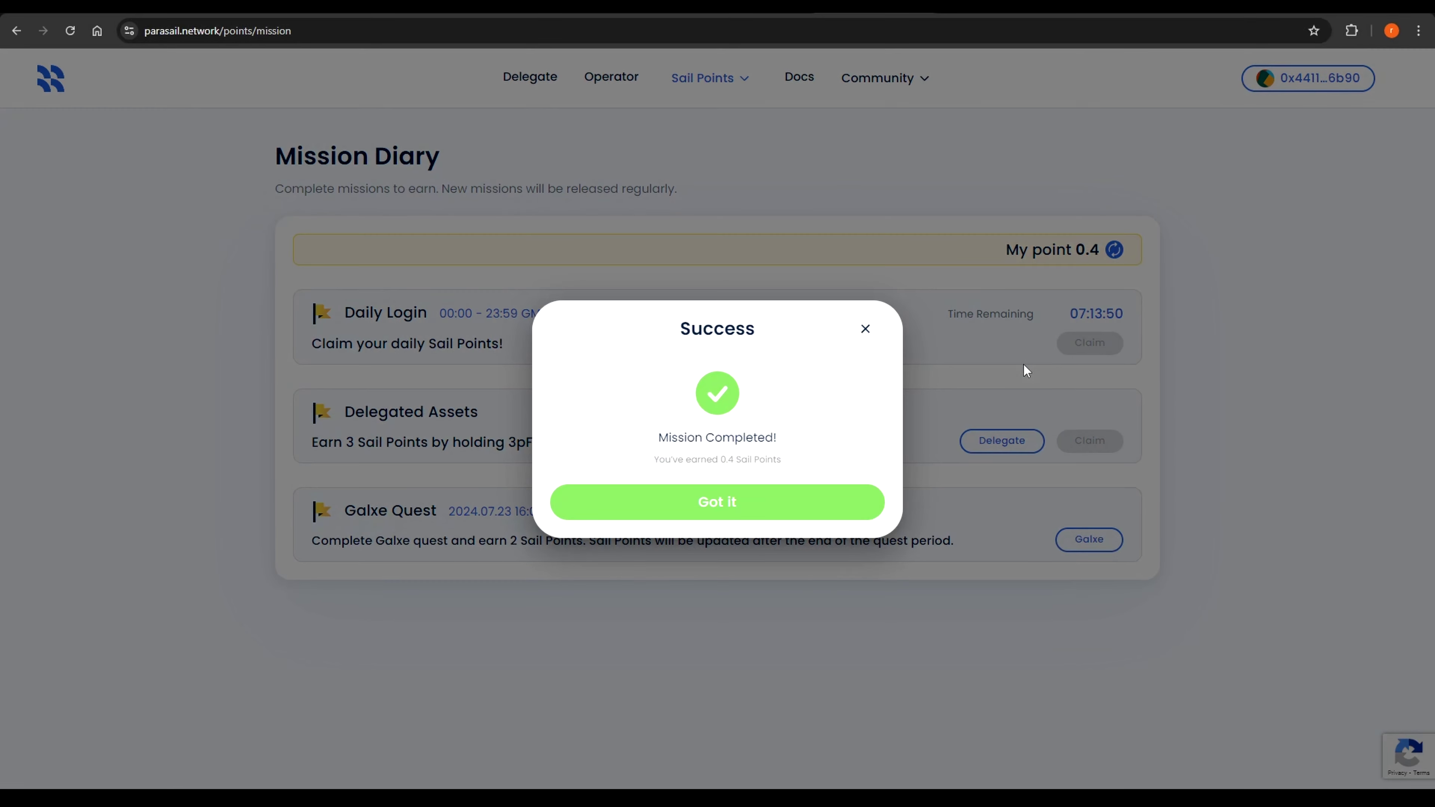
left_click(779, 504)
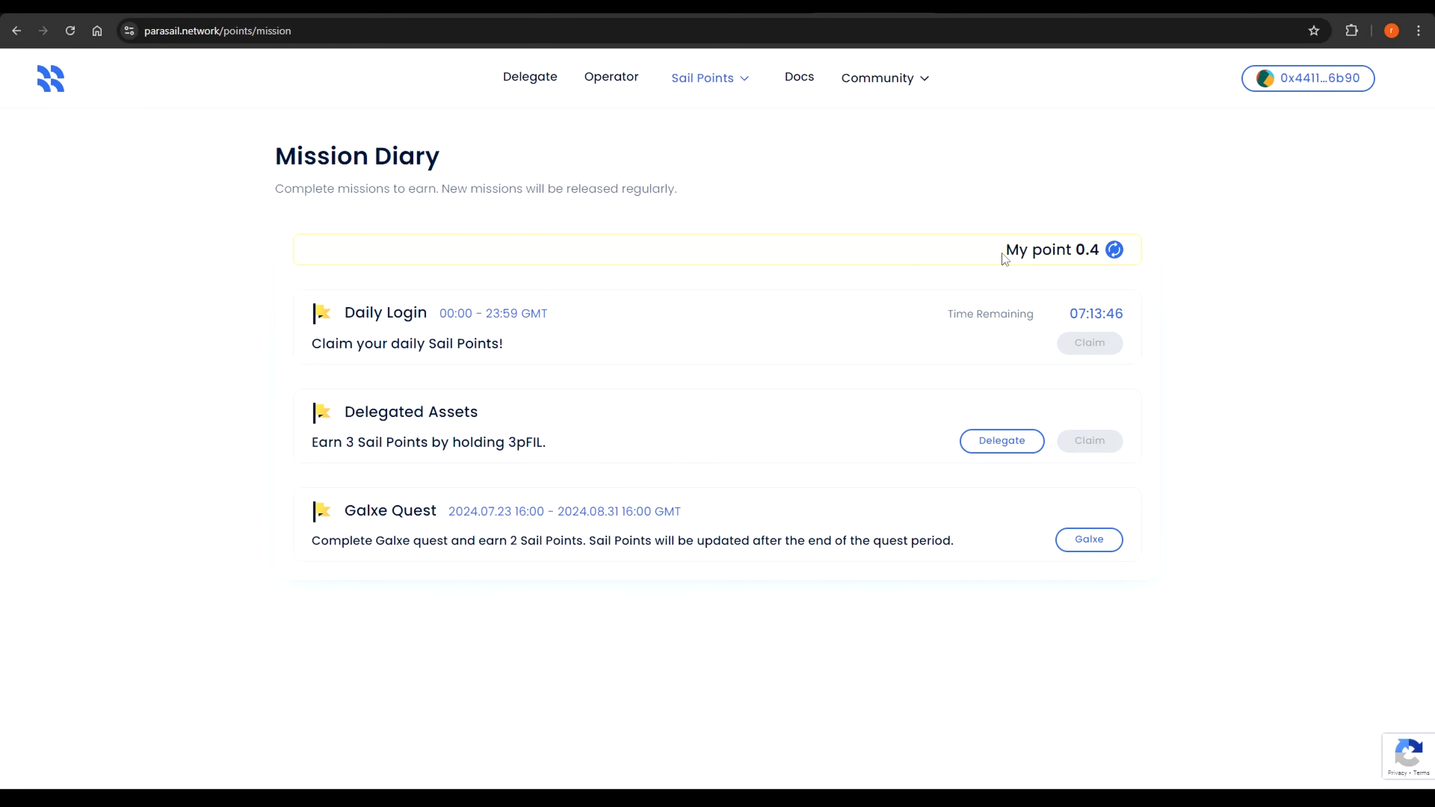
left_click_drag(1004, 250, 1099, 250)
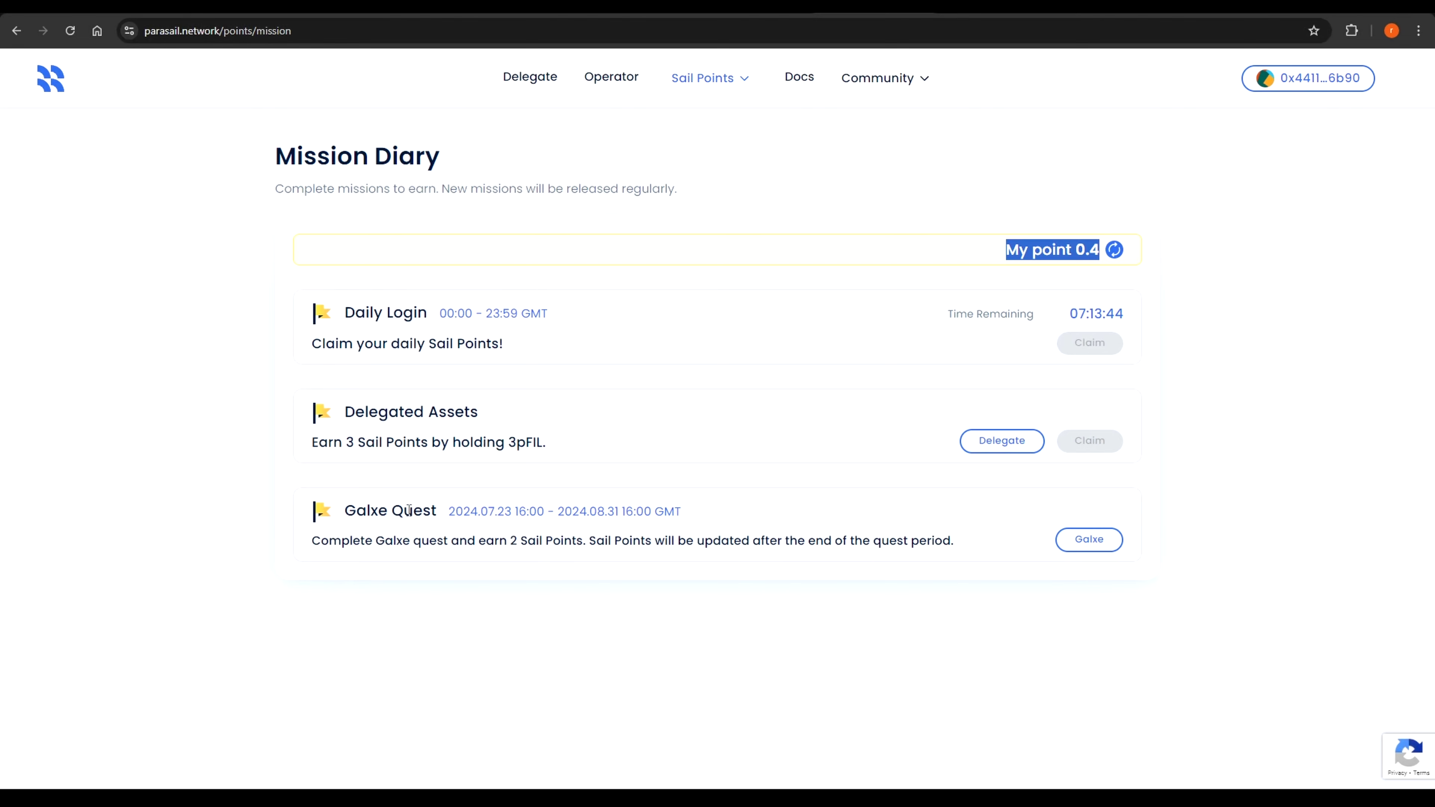
- Open the Galxe quest from the Mission Diary, then return to the diary and check the quest's date range
left_click(1090, 540)
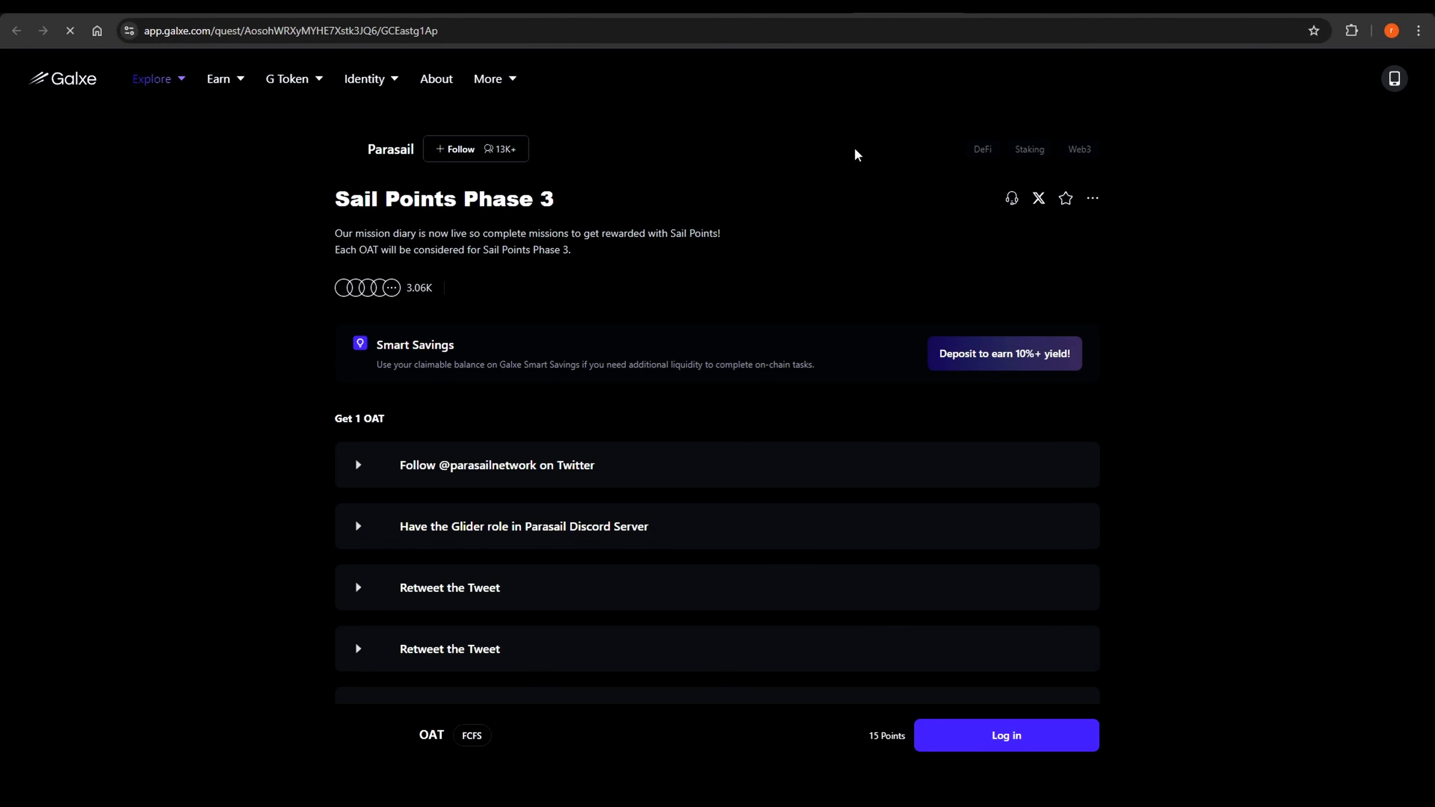
key("ctrl+w")
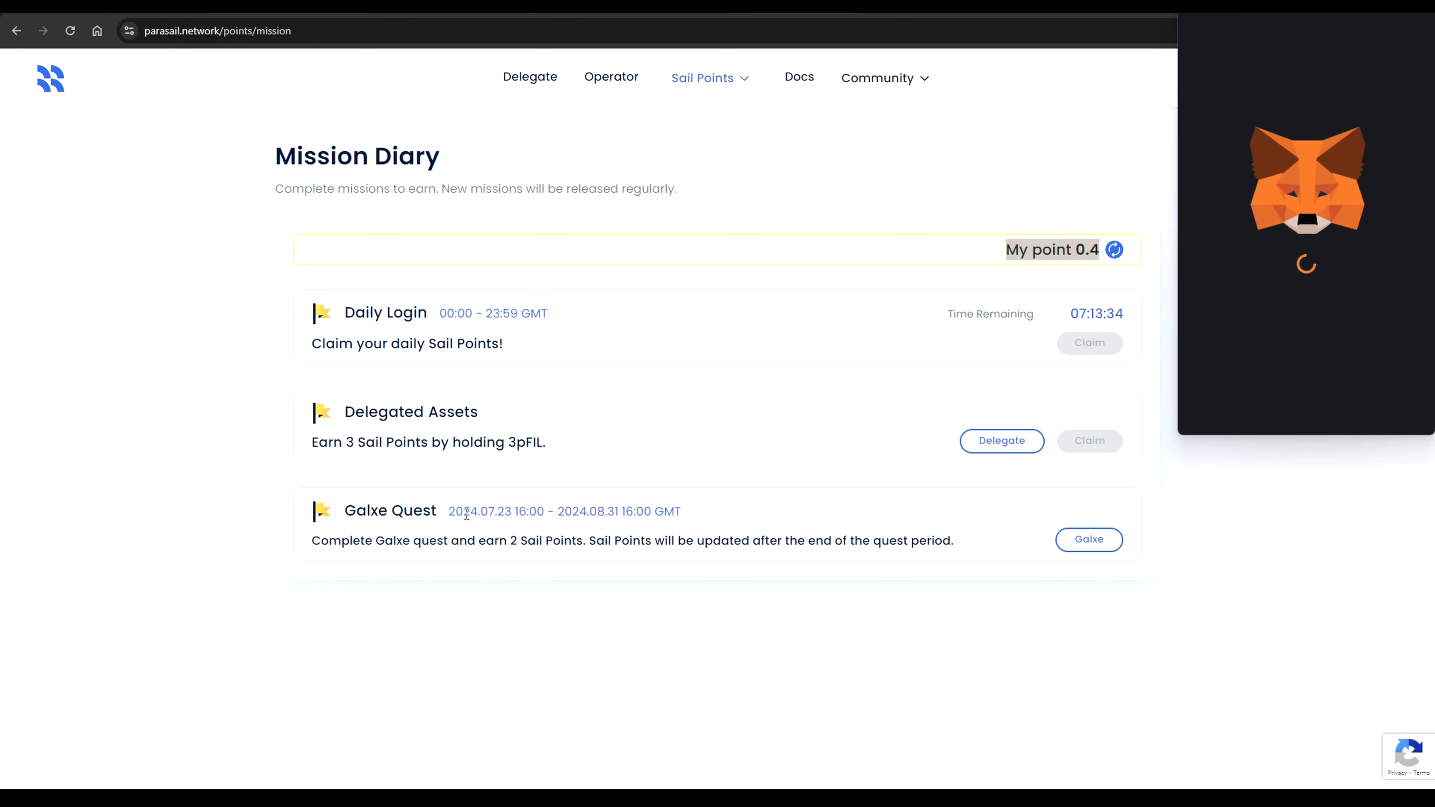
left_click_drag(448, 510, 623, 512)
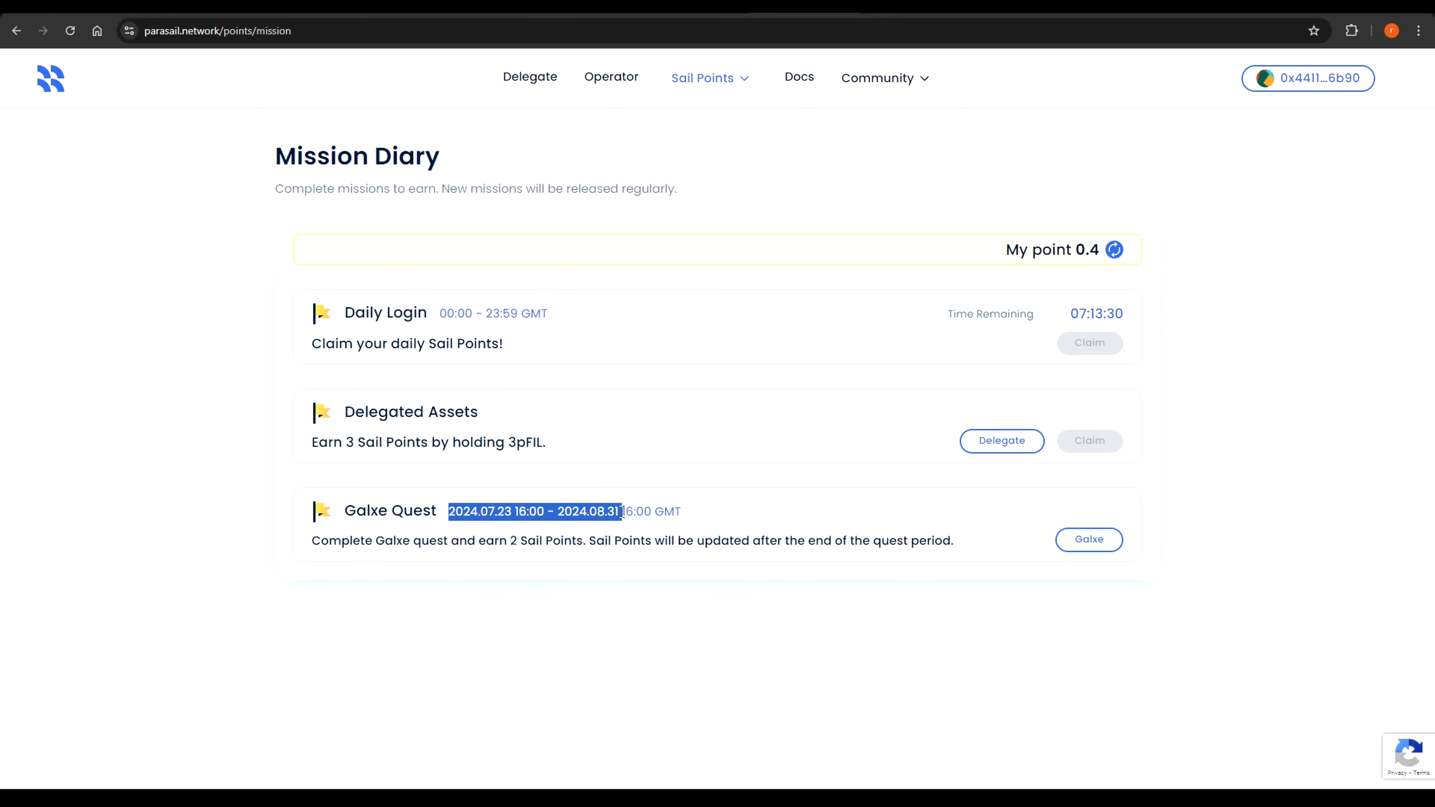
- View Galxe's login options without signing in and review the tasks of the Sail Points Phase 3 quest
left_click(919, 11)
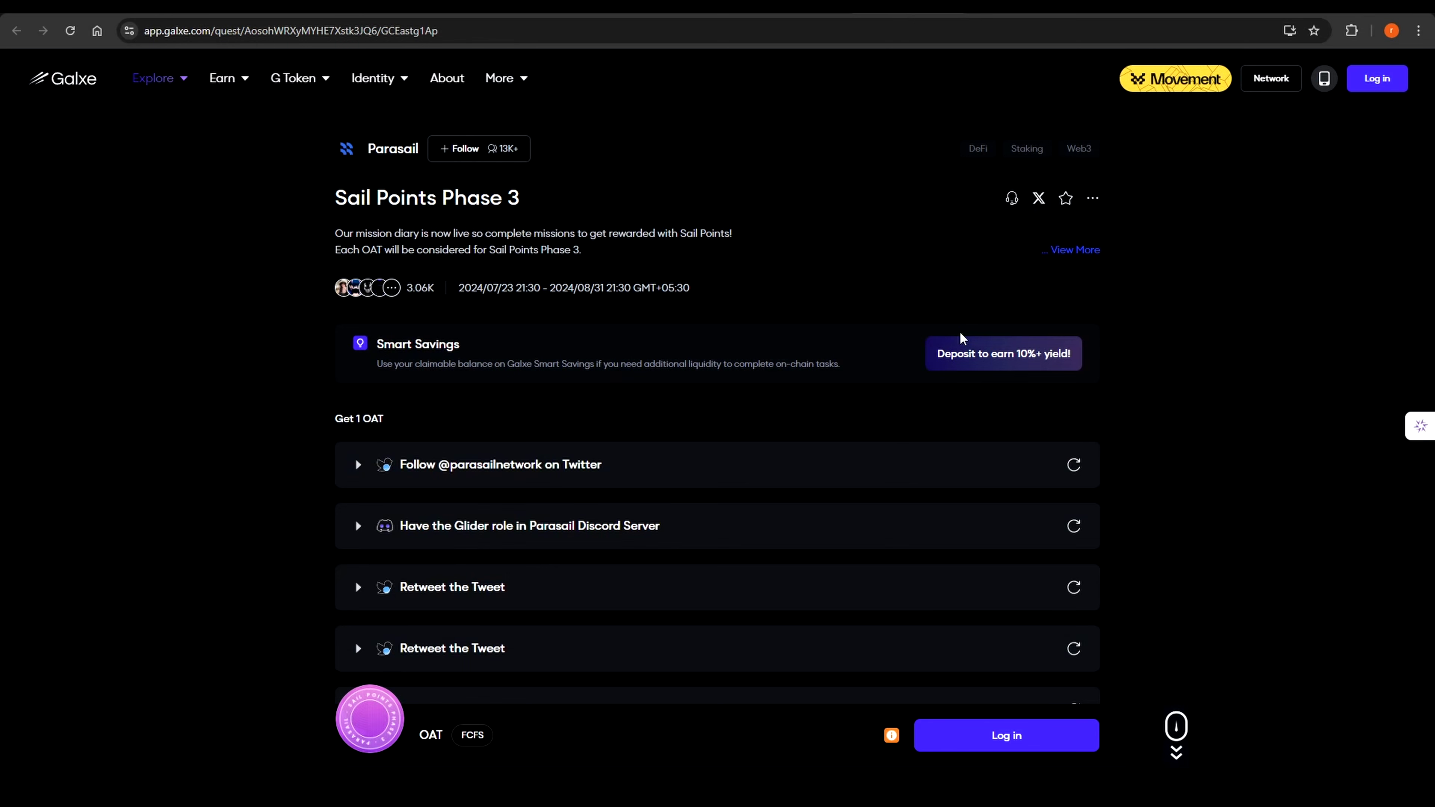
left_click(1373, 81)
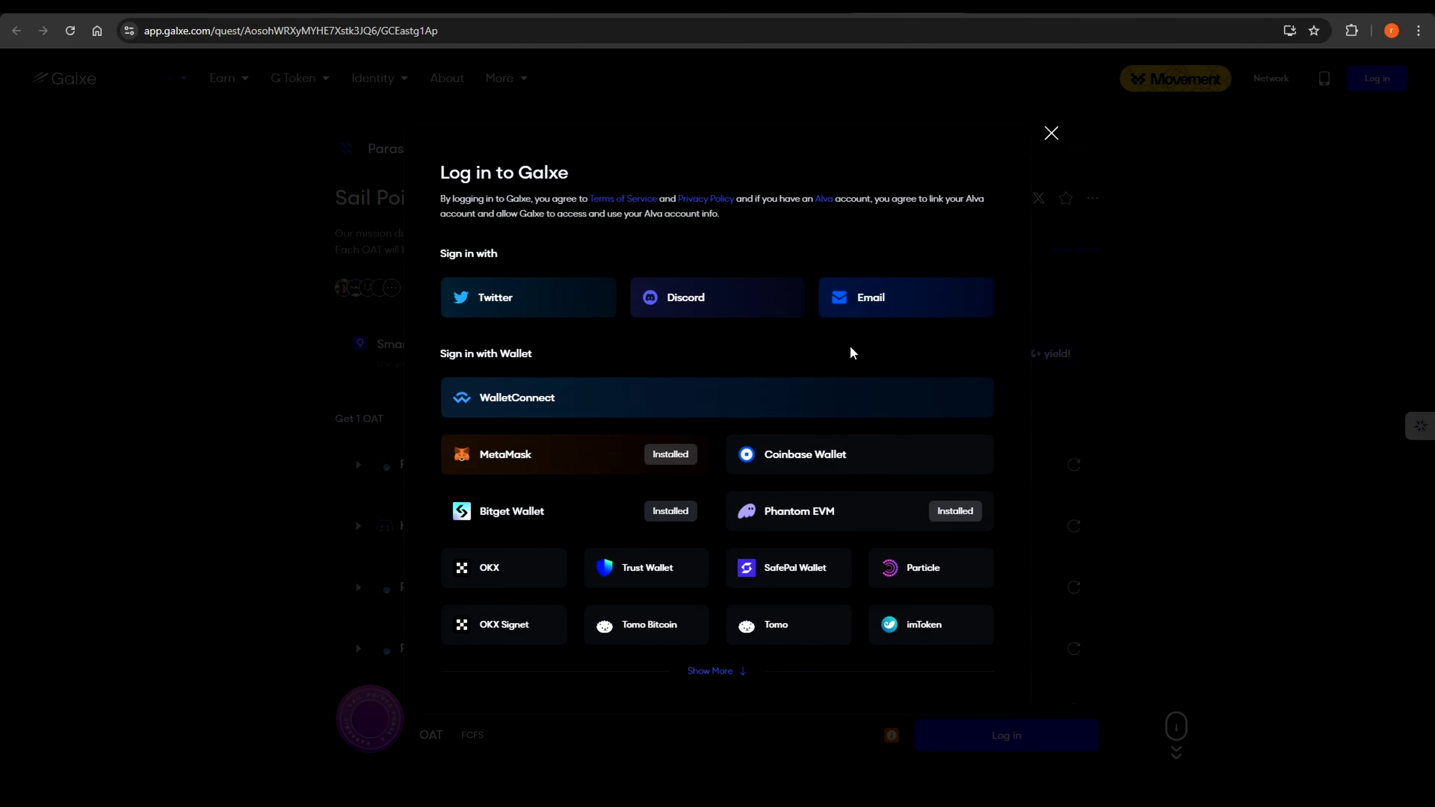
key("Escape")
scroll(798, 459, "down", 3)
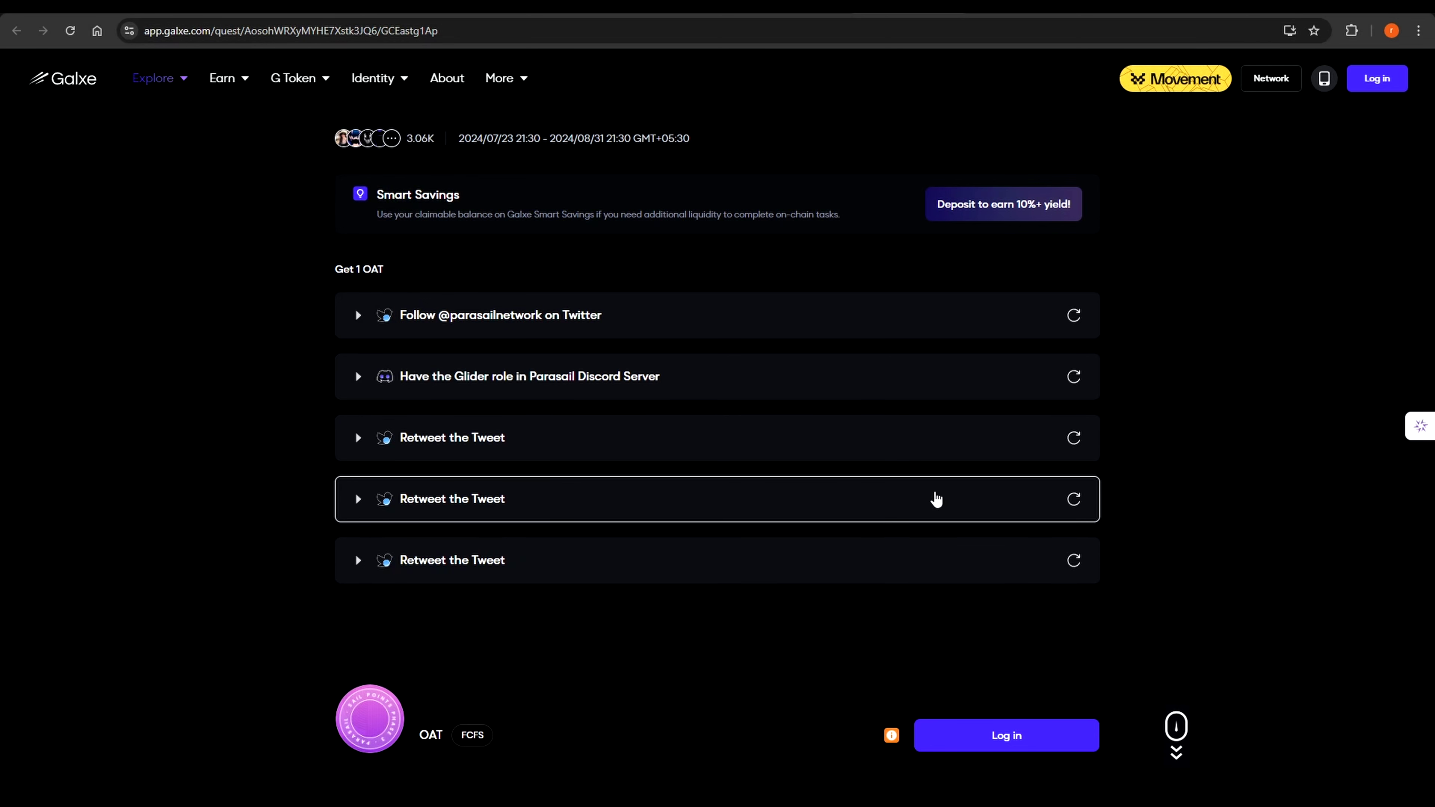
scroll(939, 500, "down", 2)
scroll(921, 497, "up", 3)
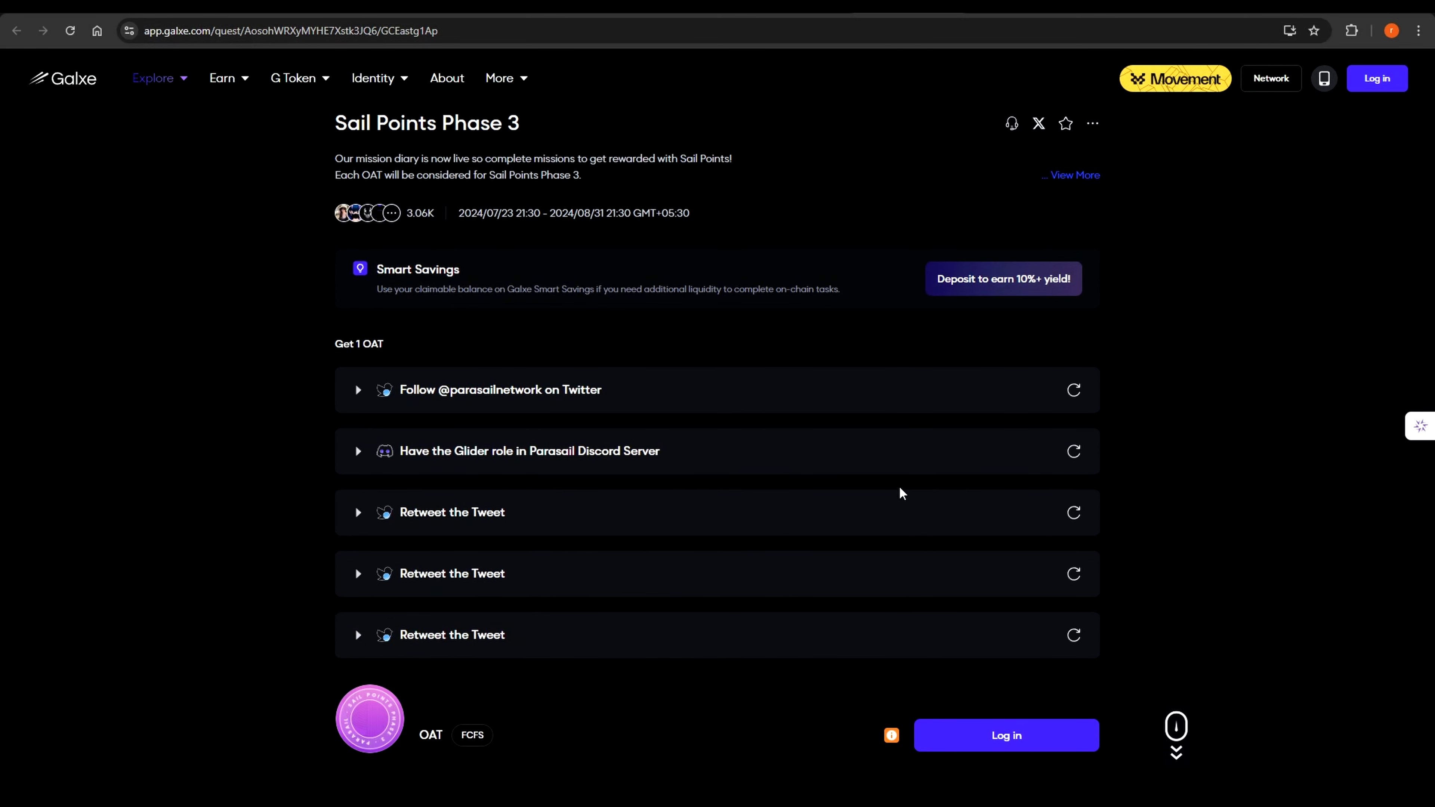
scroll(464, 330, "up", 1)
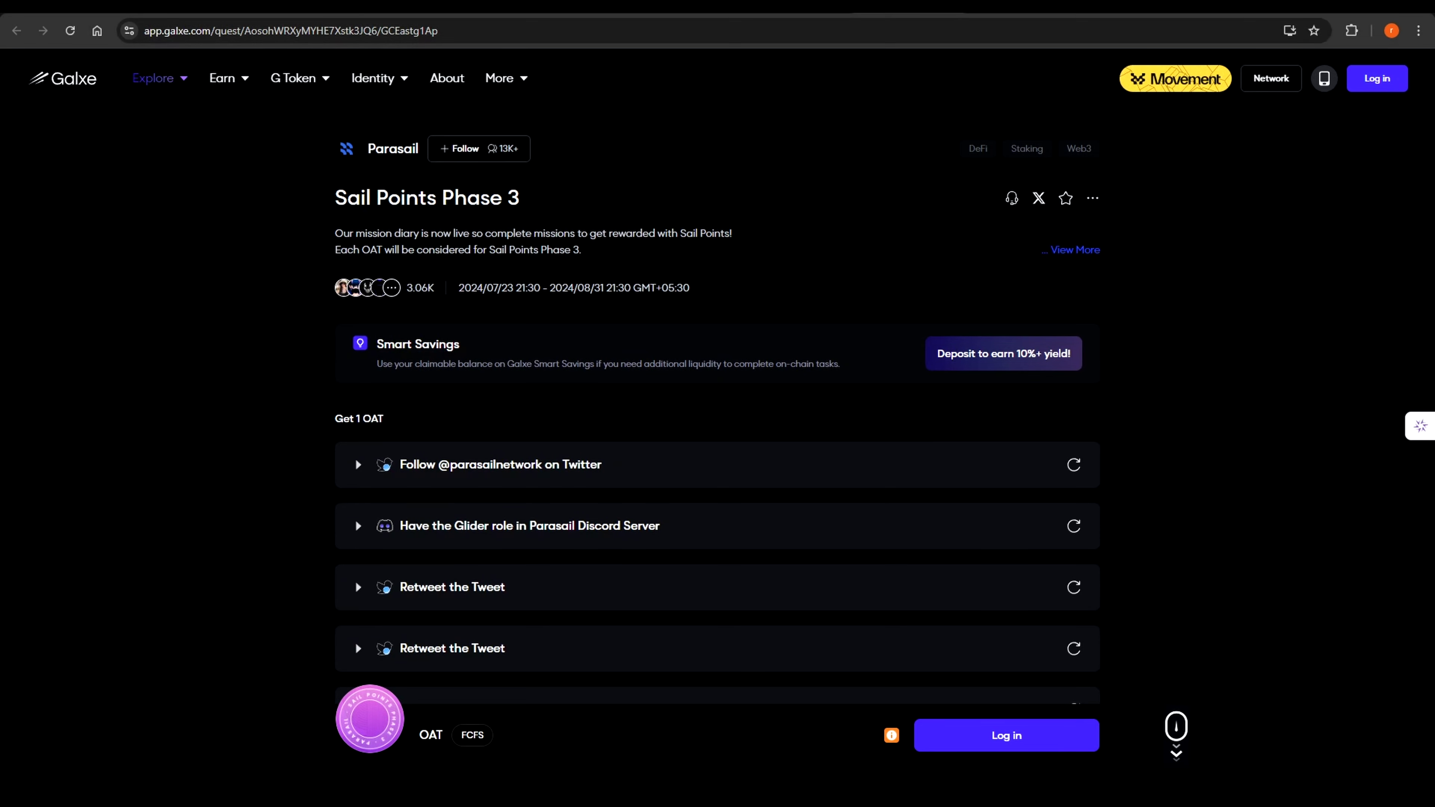
- Check the Galxe Quest's Sail Points reward in the Parasail Mission Diary and return to the Galxe quest page
left_click(798, 12)
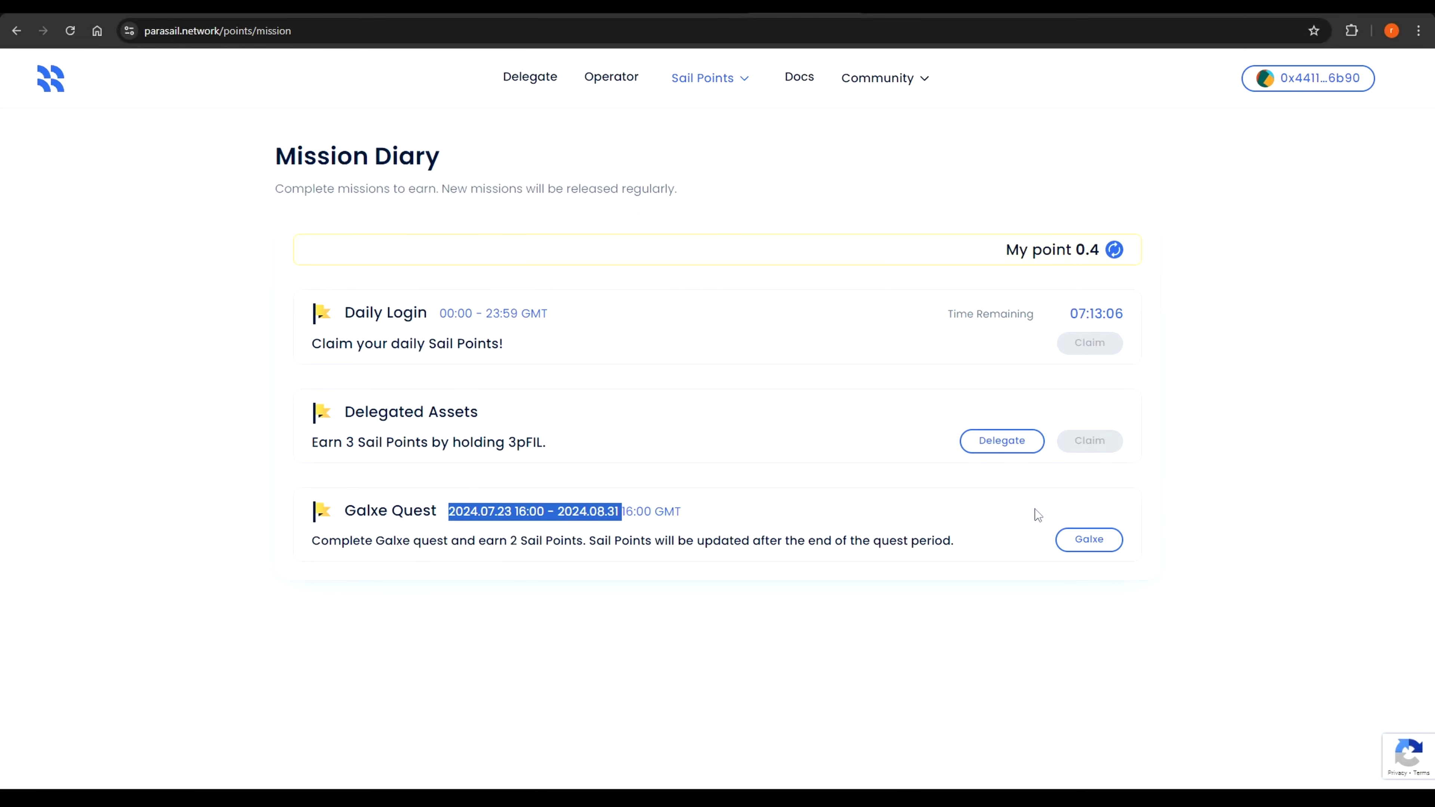
left_click_drag(510, 541, 563, 541)
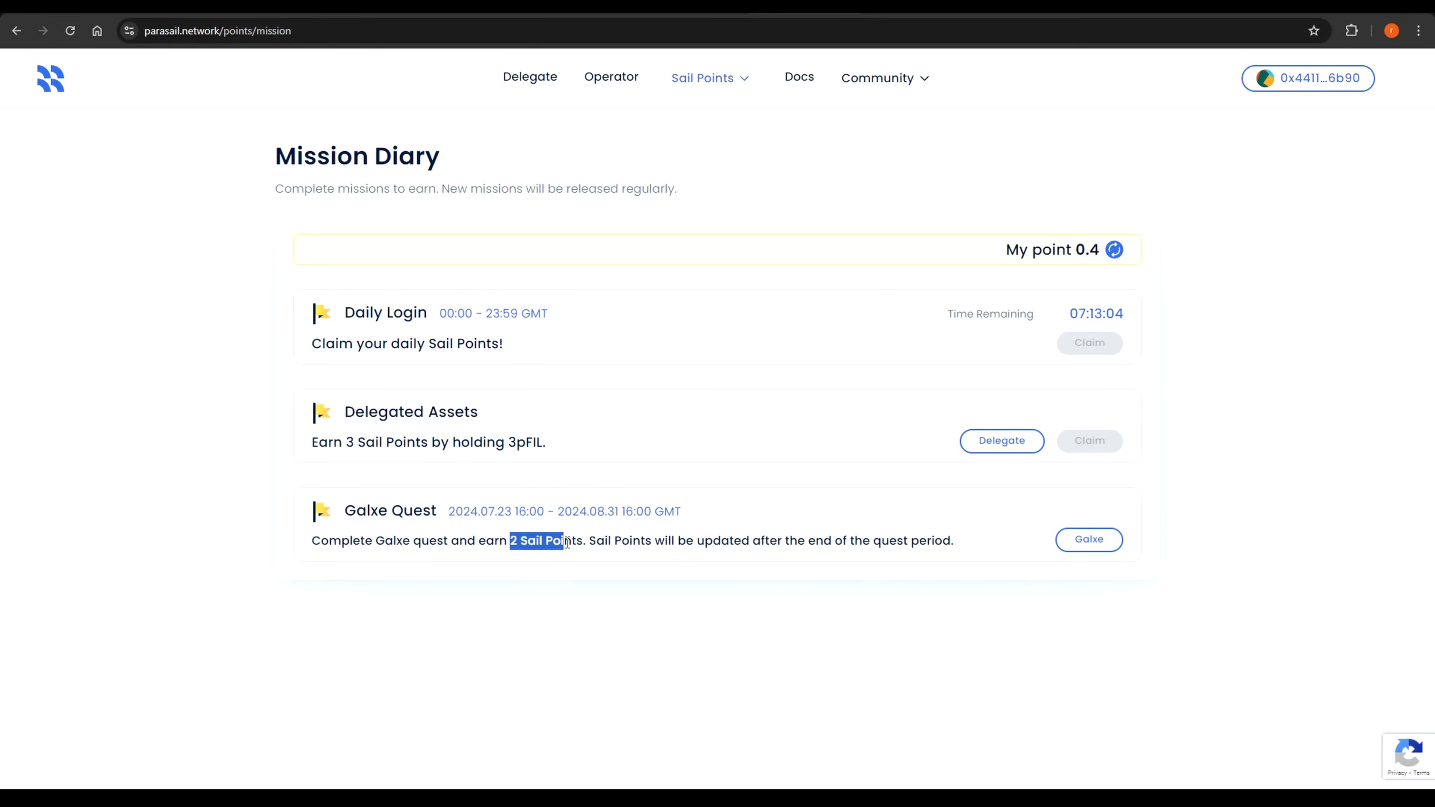
key("ctrl+Tab")
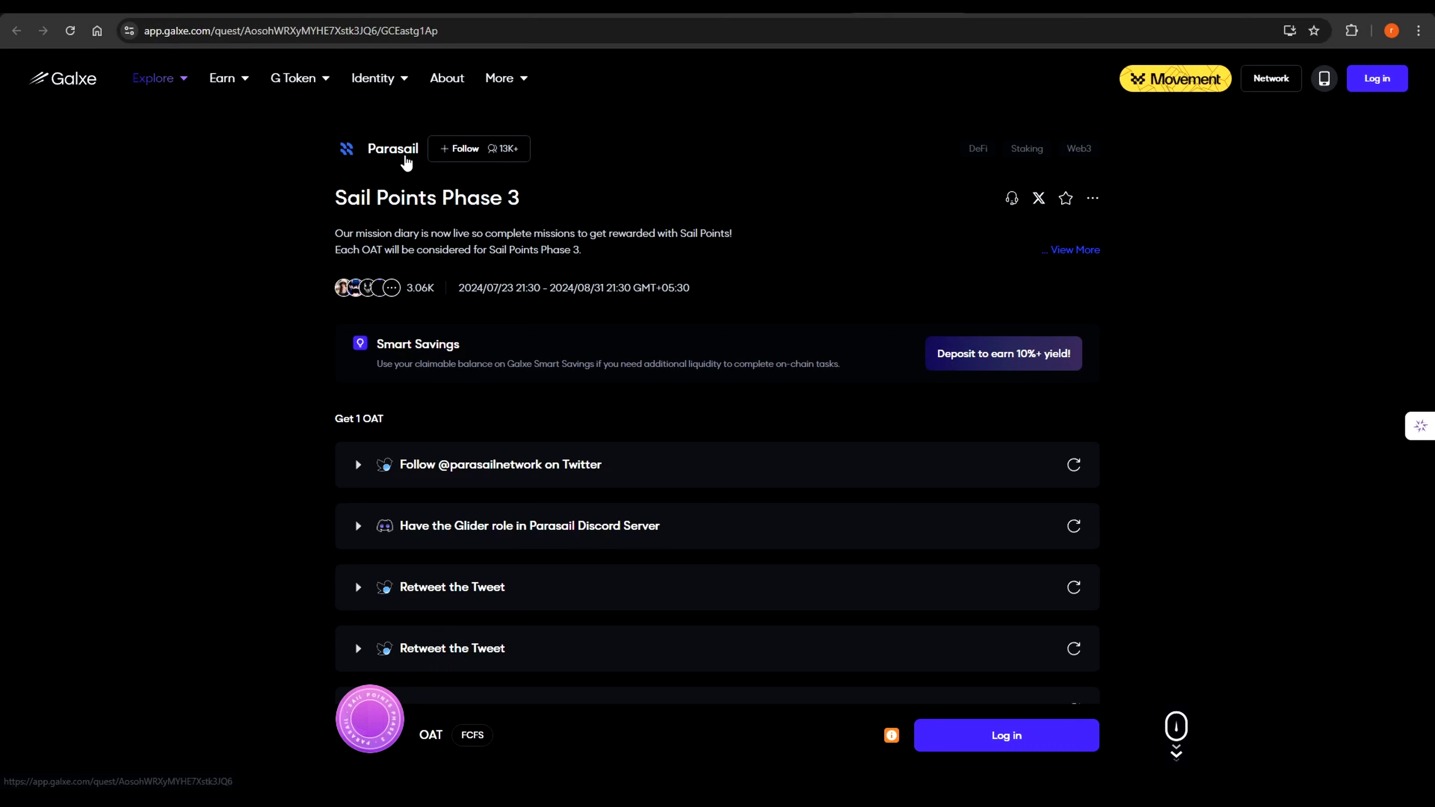
- View Parasail's space page and its quests on Galxe, then return to the Sail Points Phase 3 quest
left_click(469, 152)
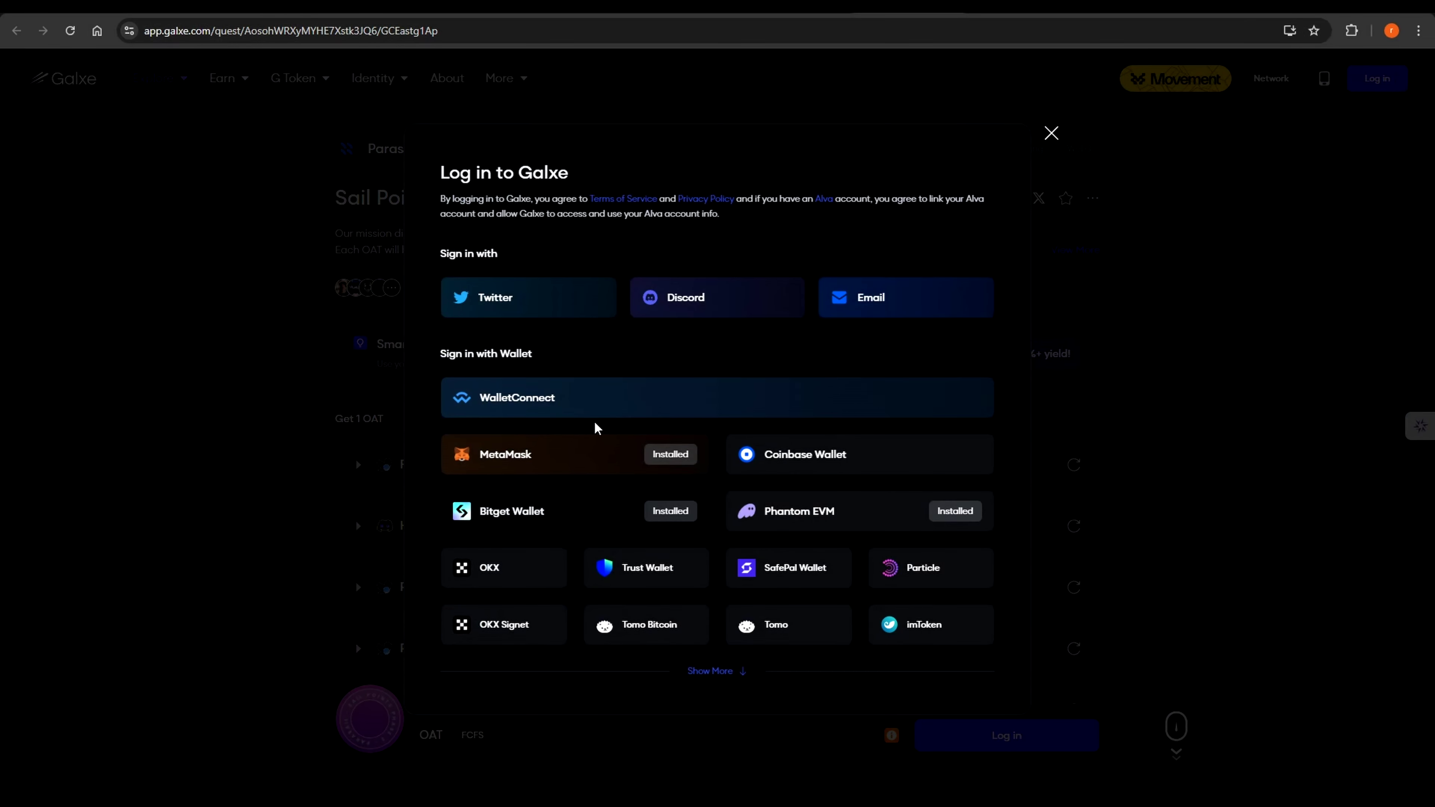
key("alt+Left")
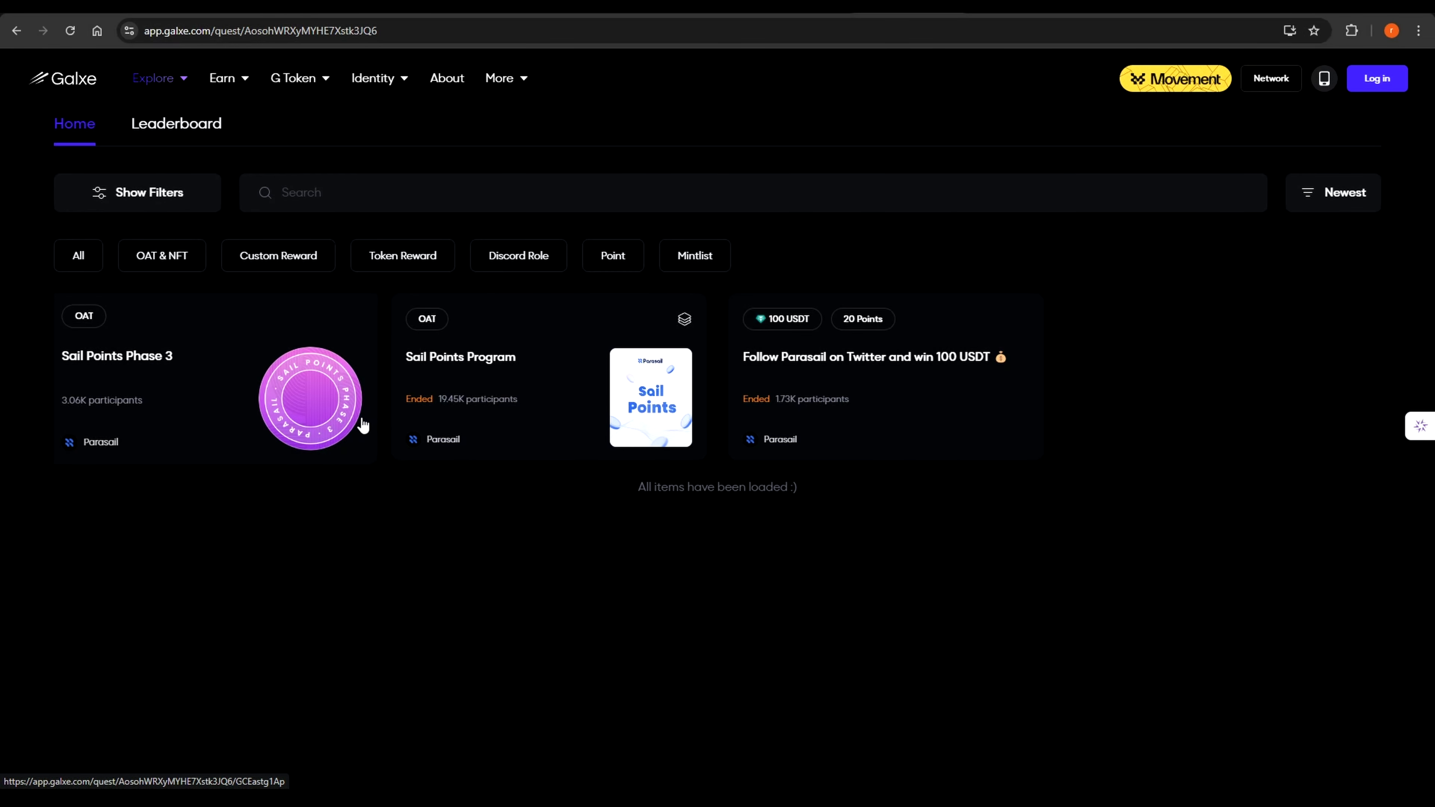
scroll(399, 390, "up", 5)
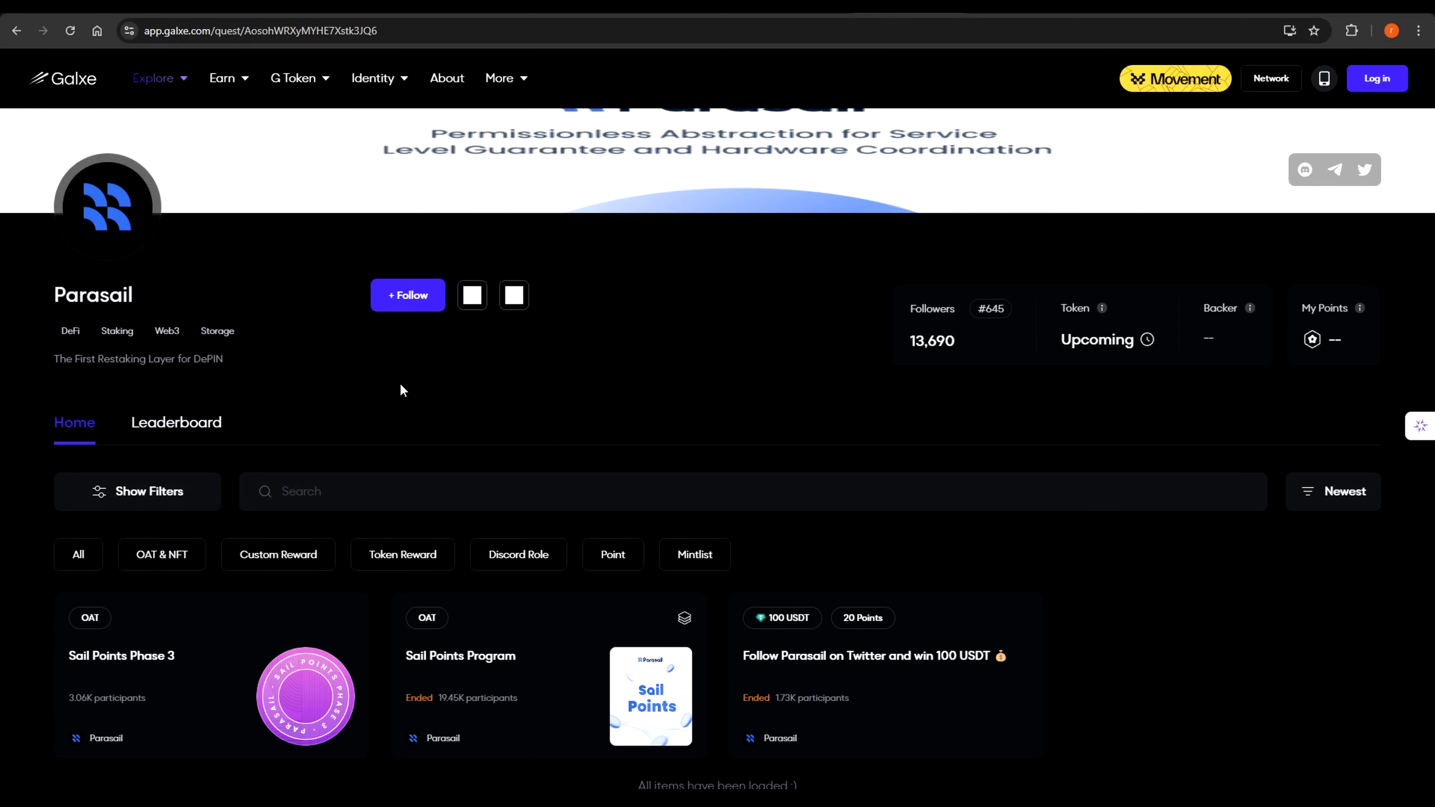
key("alt+Right")
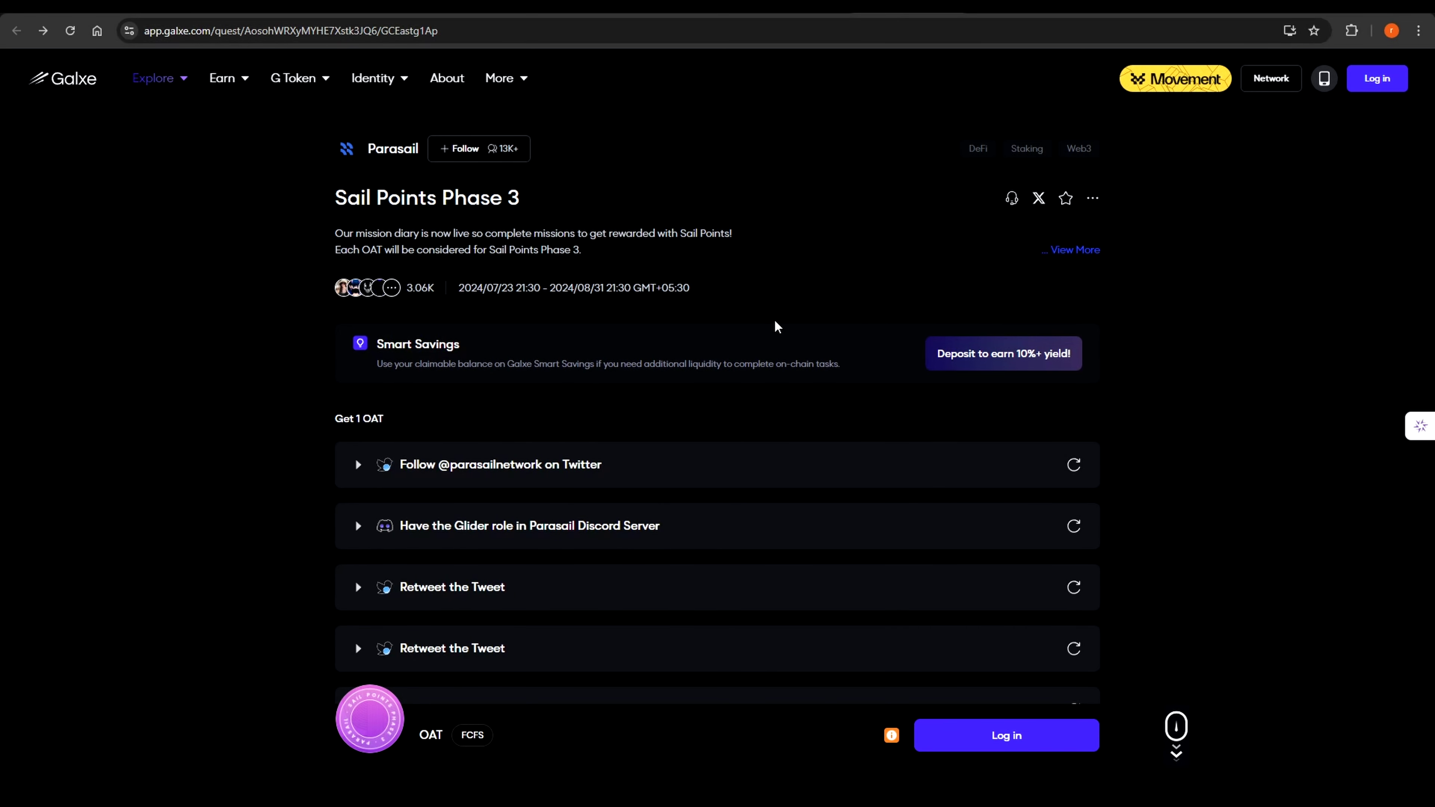
- Switch to Discord and add both existing reactions to the welcome announcement in the Story server's verify channel
left_click(1000, 15)
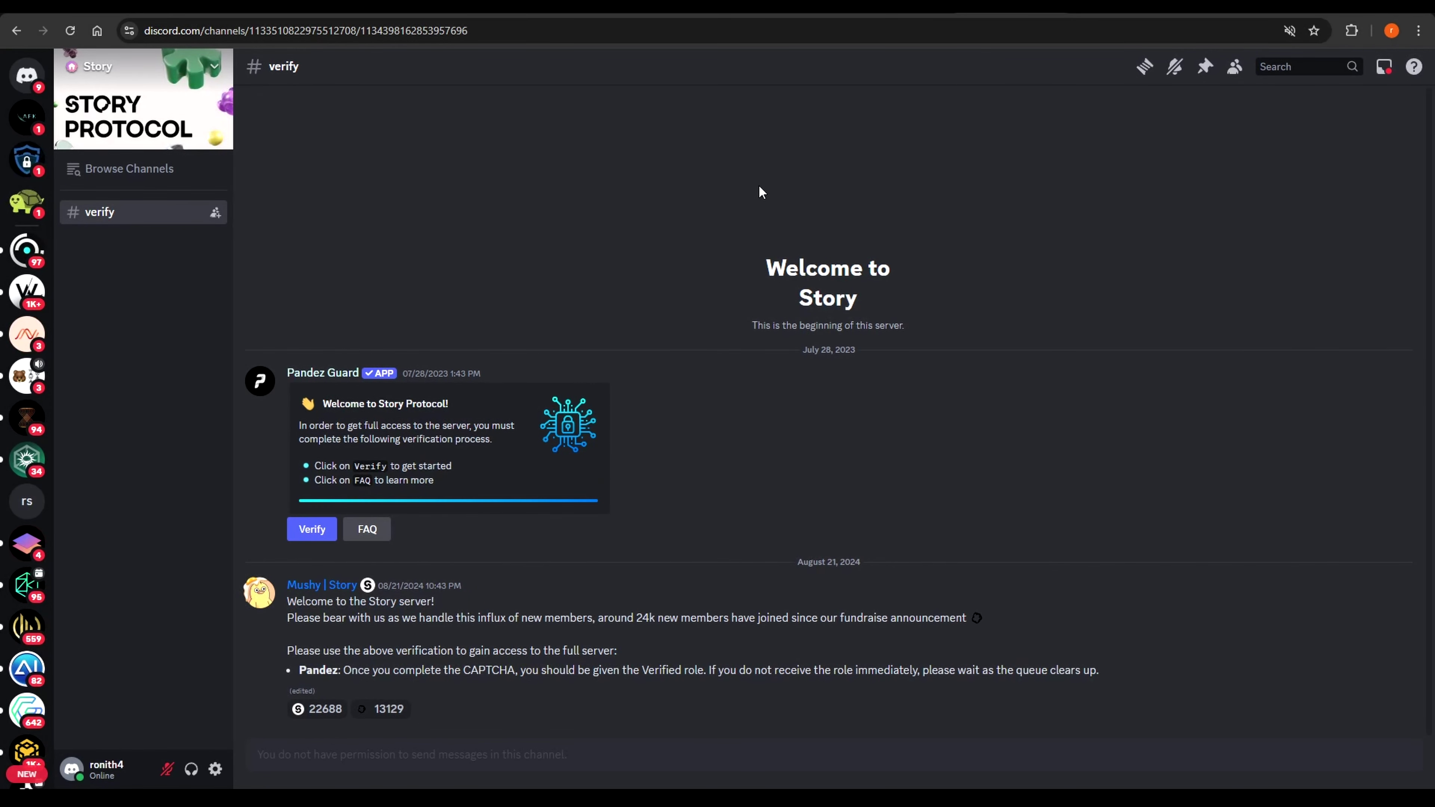
left_click(320, 709)
left_click(389, 711)
- Complete the Pandez Guard verification in the verify channel, continuing past the direct-message notice and answering the image CAPTCHA
left_click(322, 534)
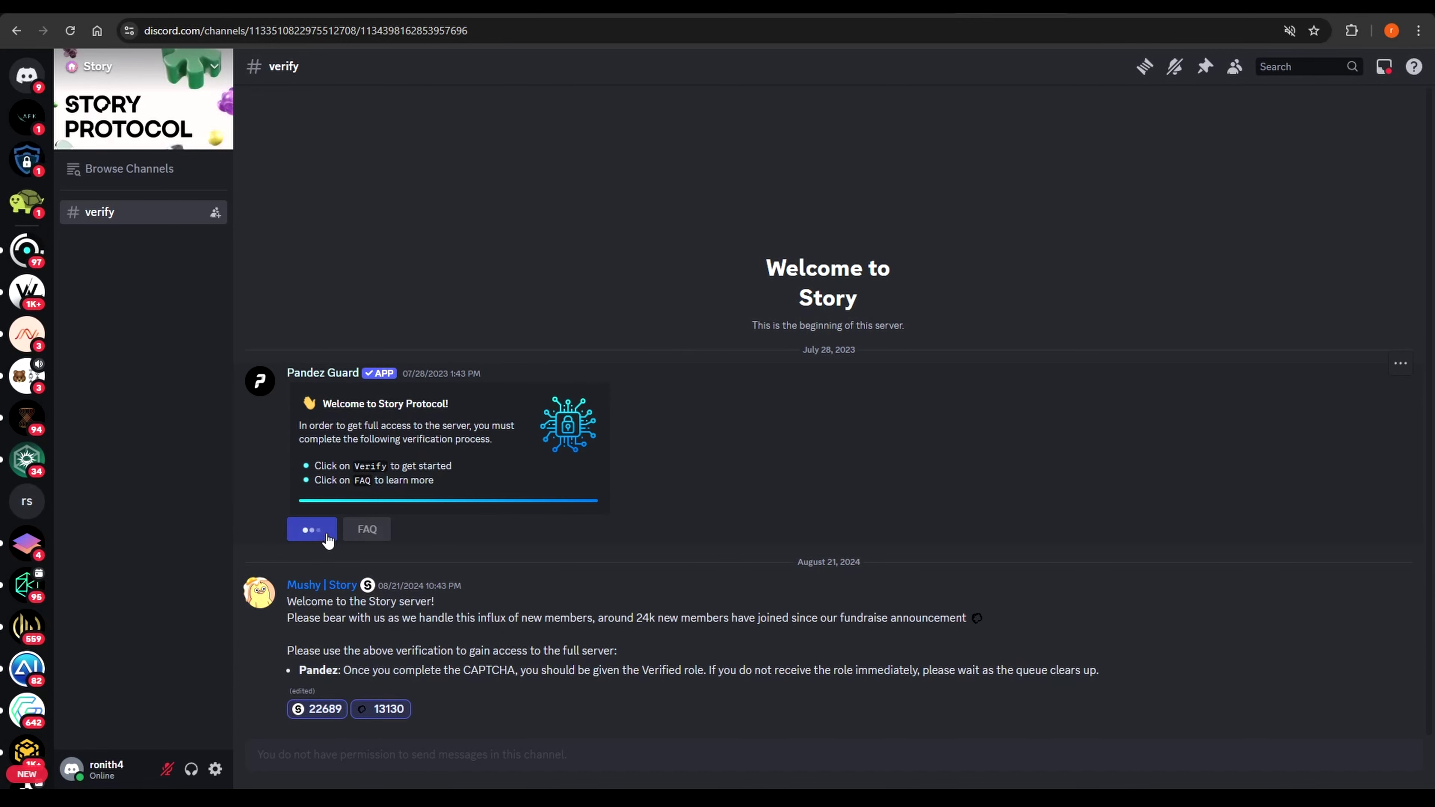
left_click(333, 688)
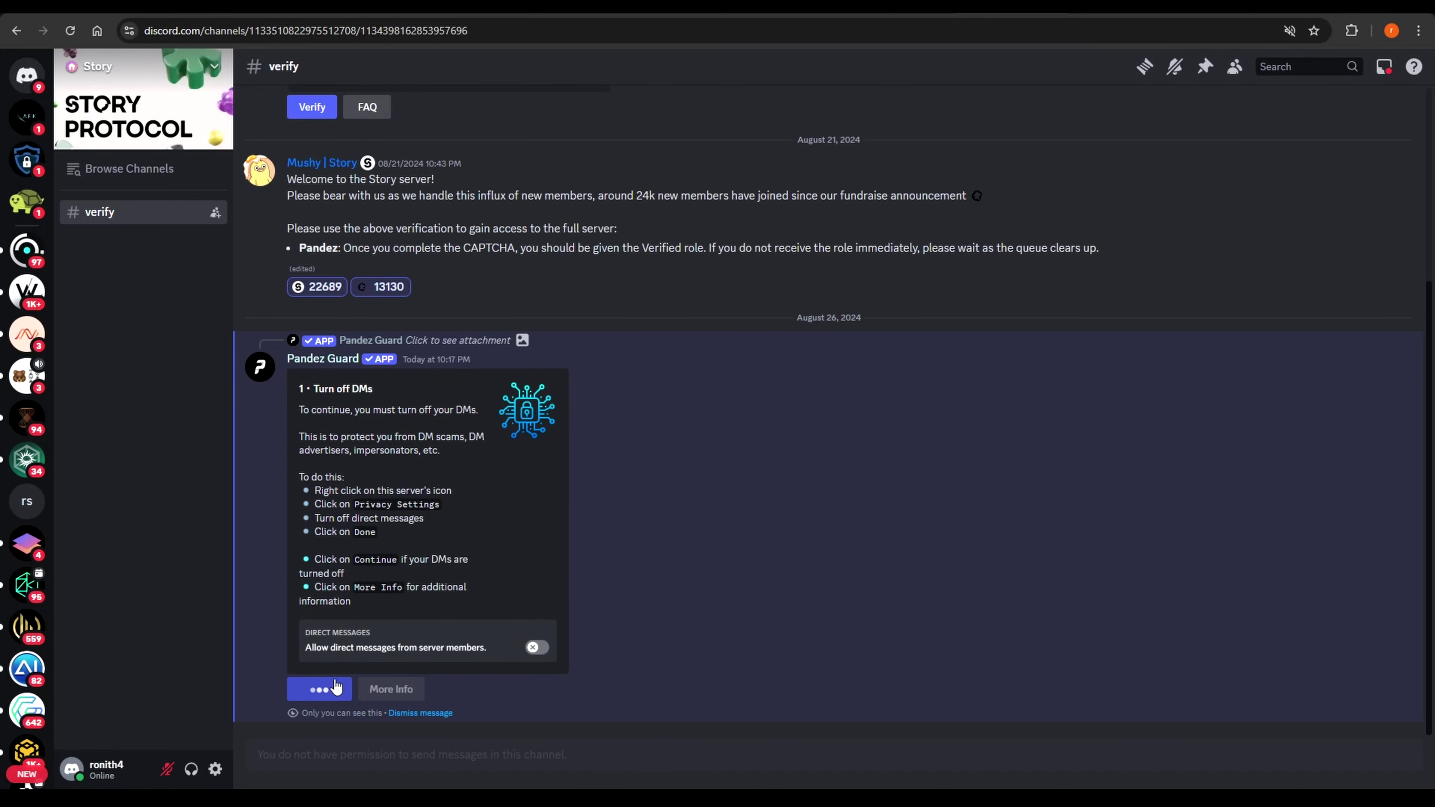
left_click(335, 688)
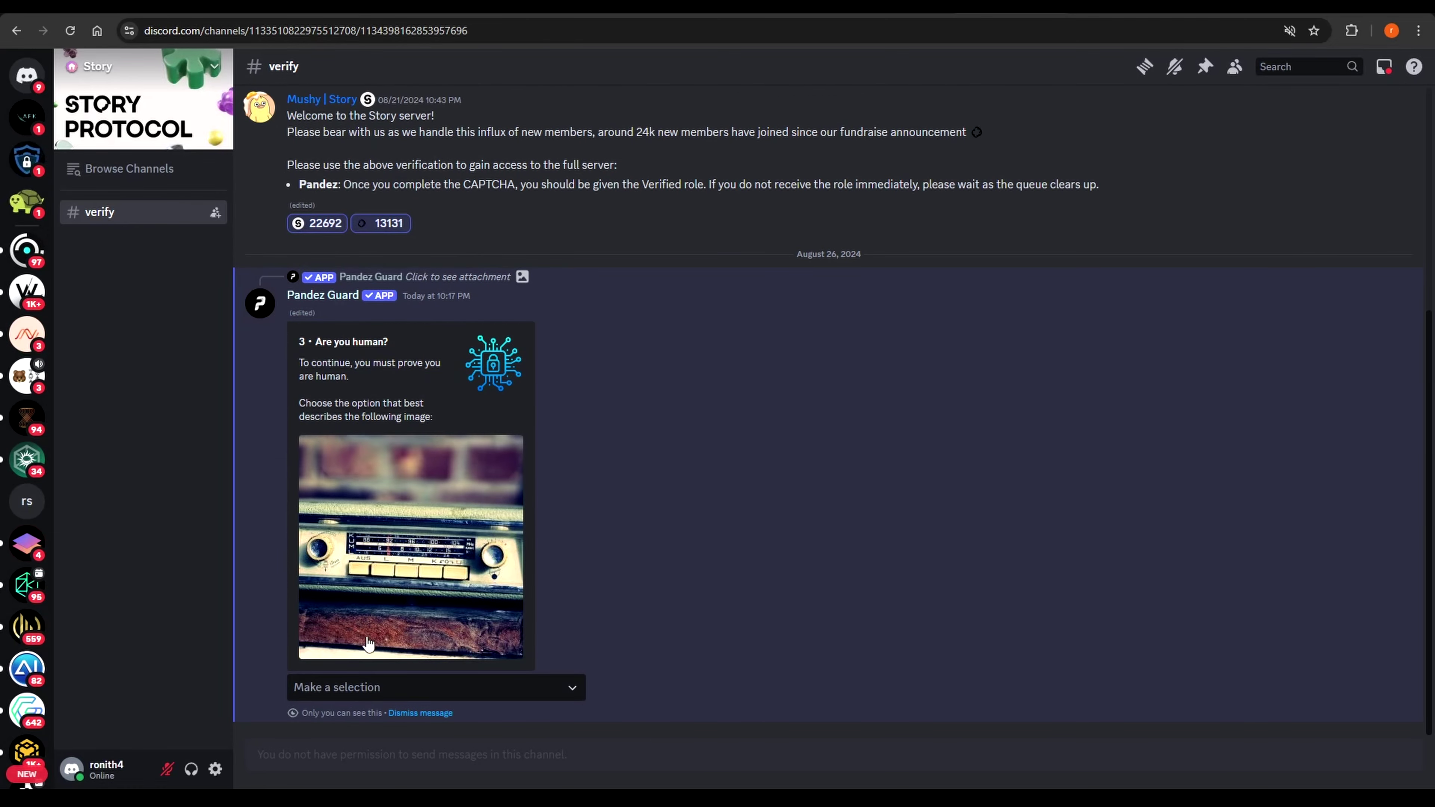
left_click(399, 687)
left_click(396, 712)
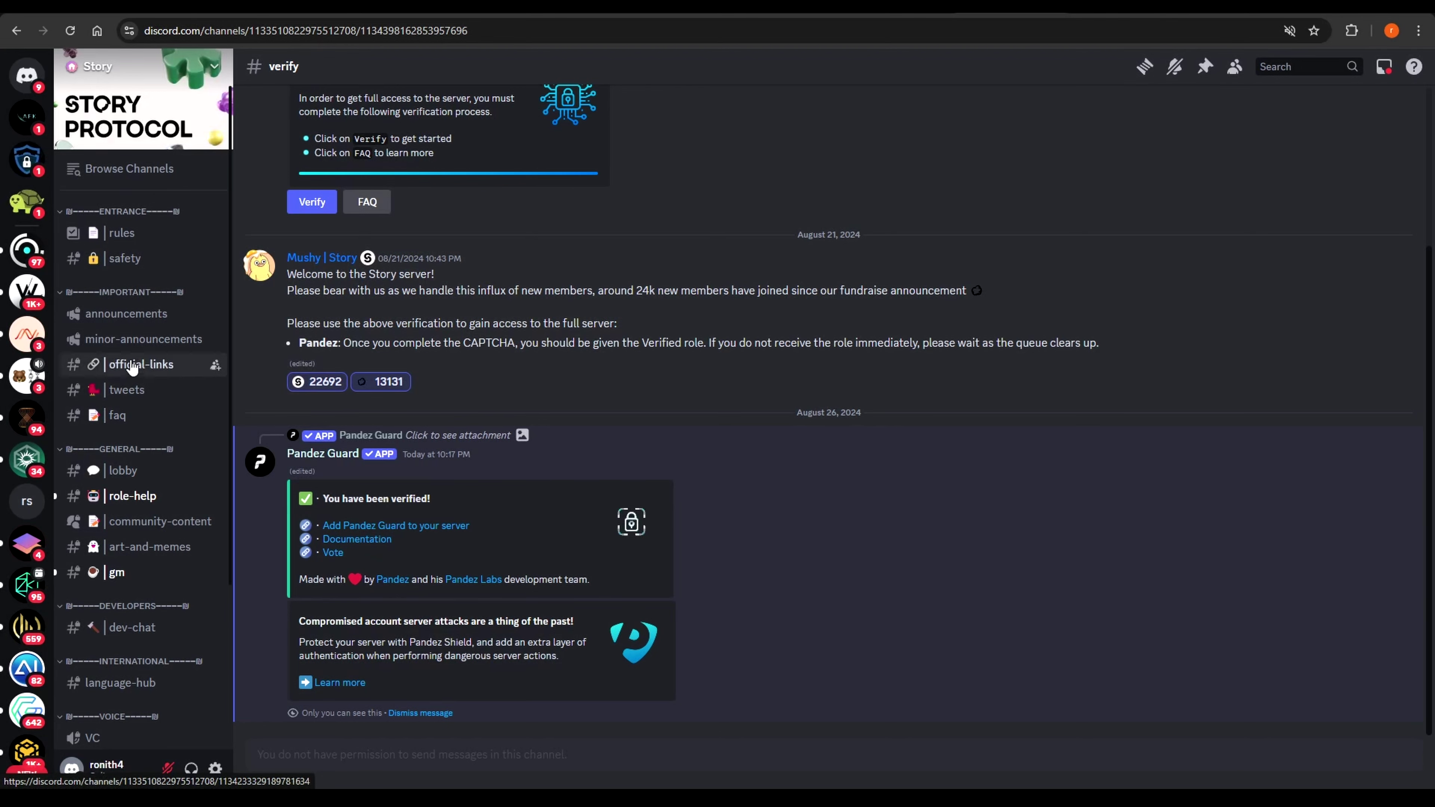
- Add the reverse reaction to the recent posts in the Story server's announcements channel, working back from the August 21 fundraise post
left_click(152, 497)
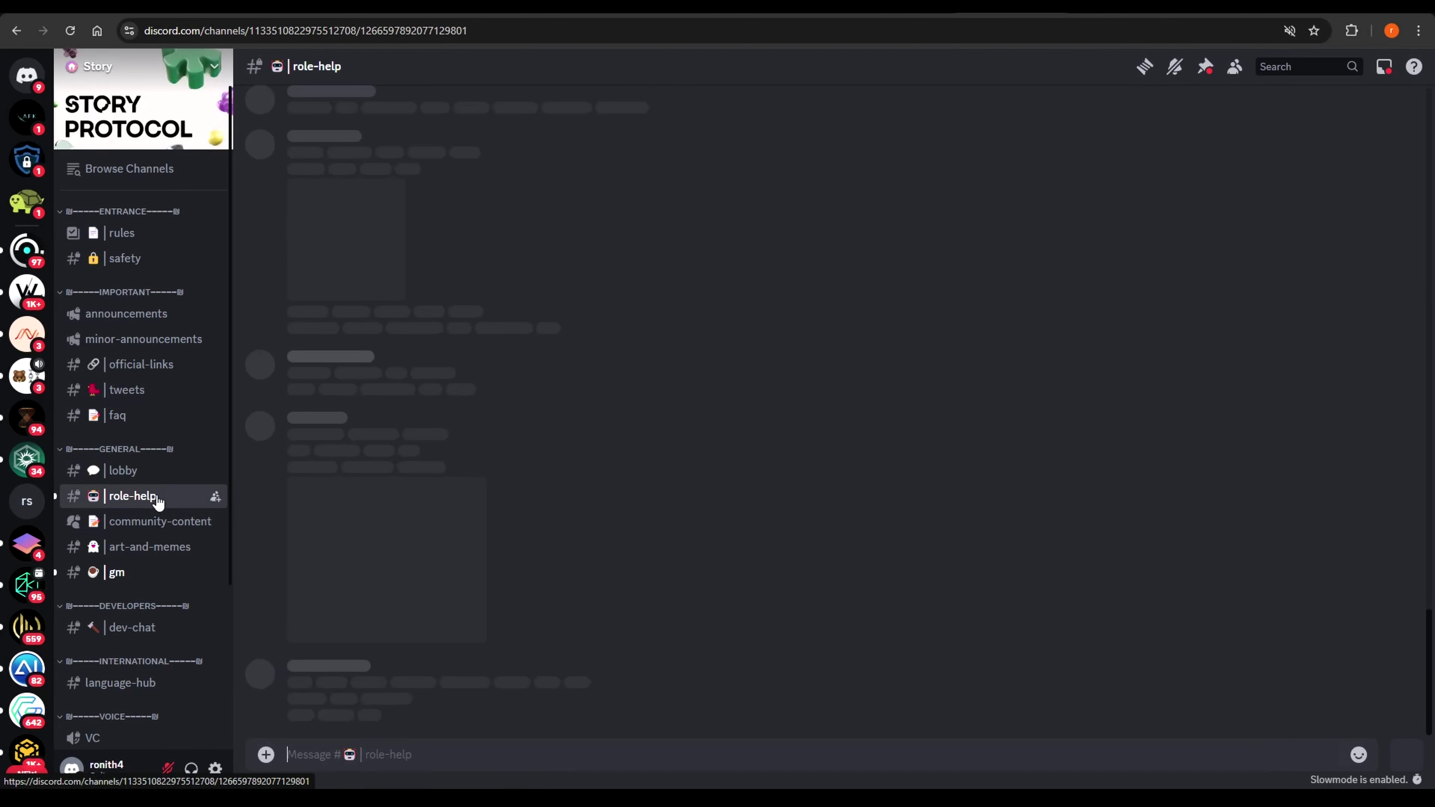
left_click(138, 315)
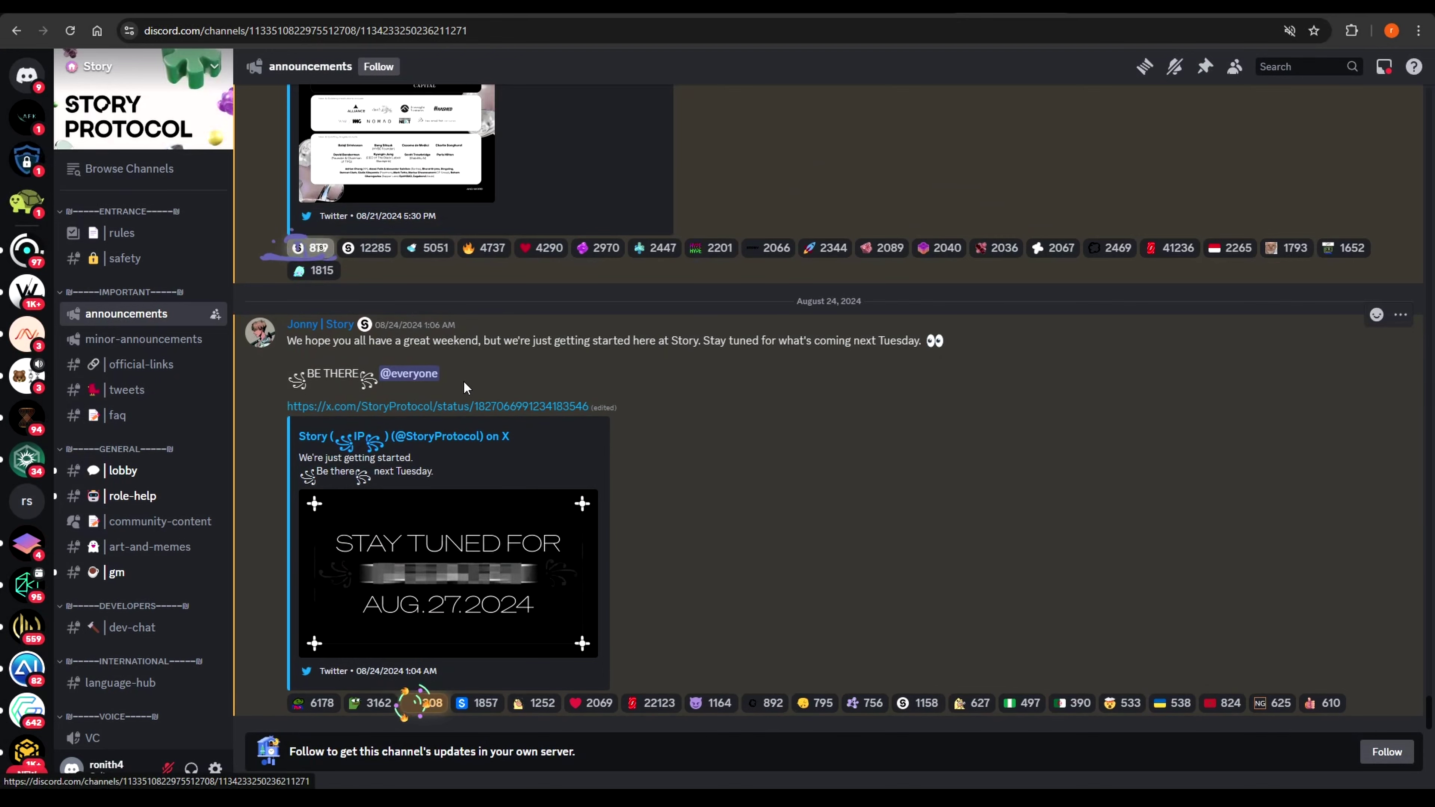
left_click(1165, 252)
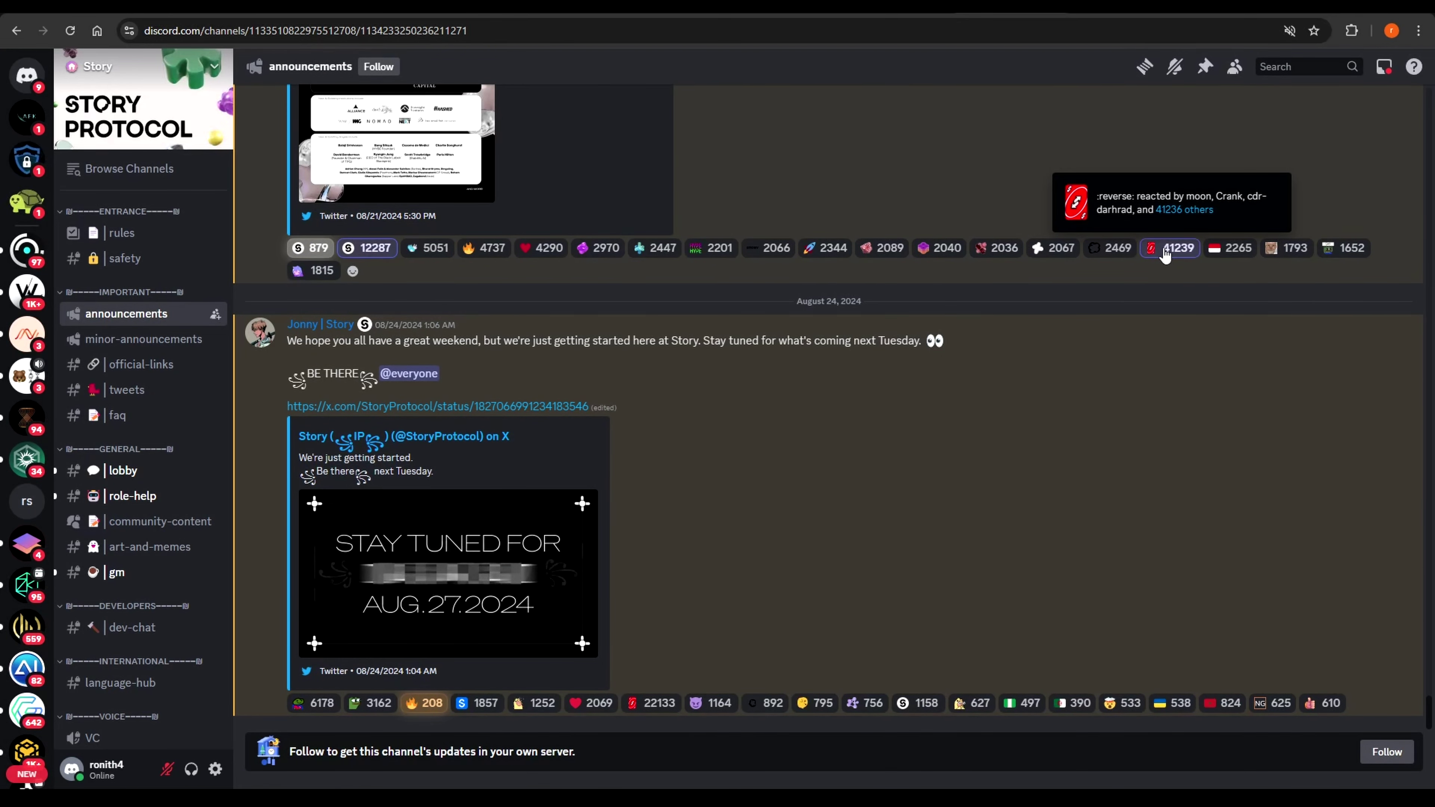
scroll(881, 526, "up", 10)
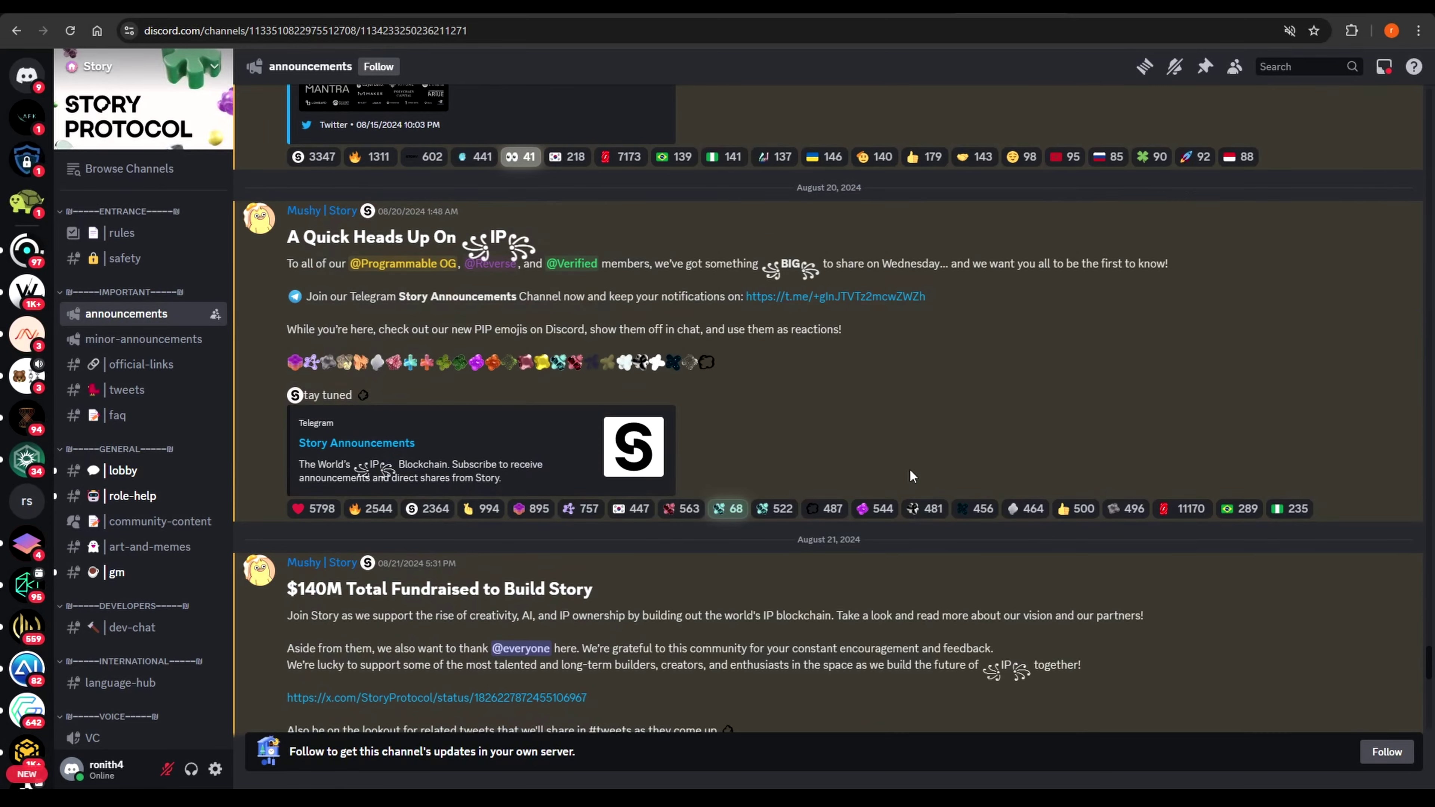
scroll(1017, 536, "up", 2)
left_click(1165, 584)
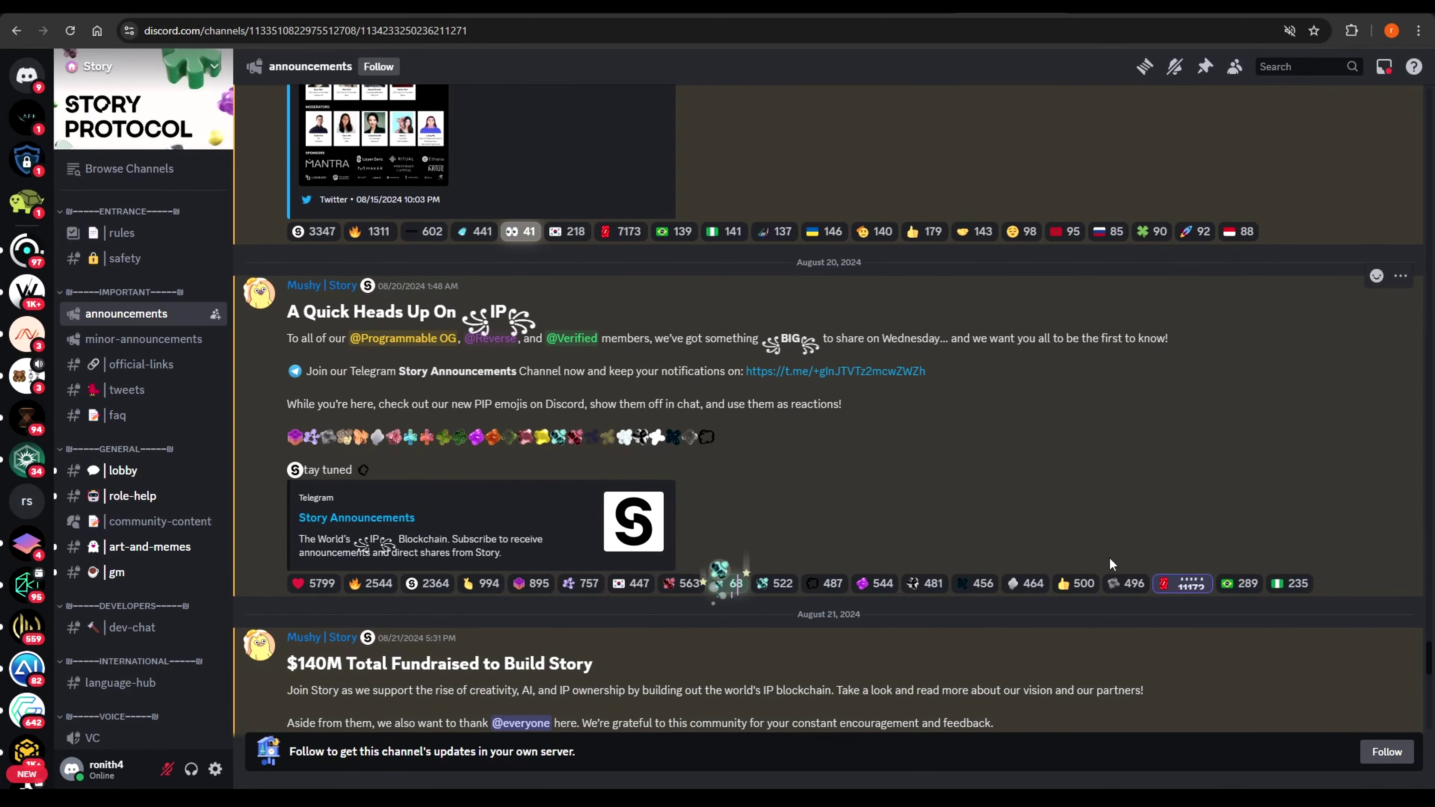
left_click(621, 232)
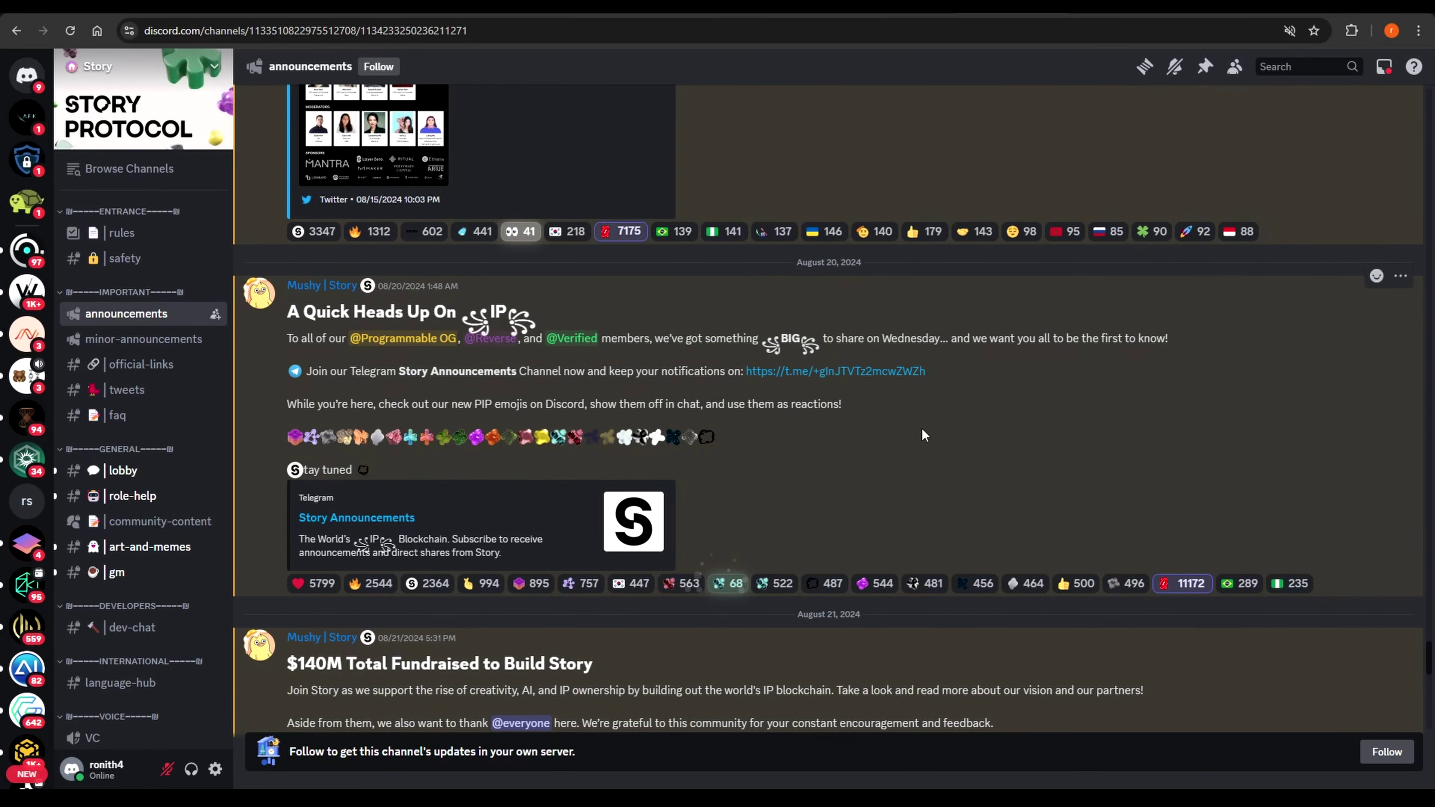
scroll(819, 464, "up", 12)
left_click(576, 484)
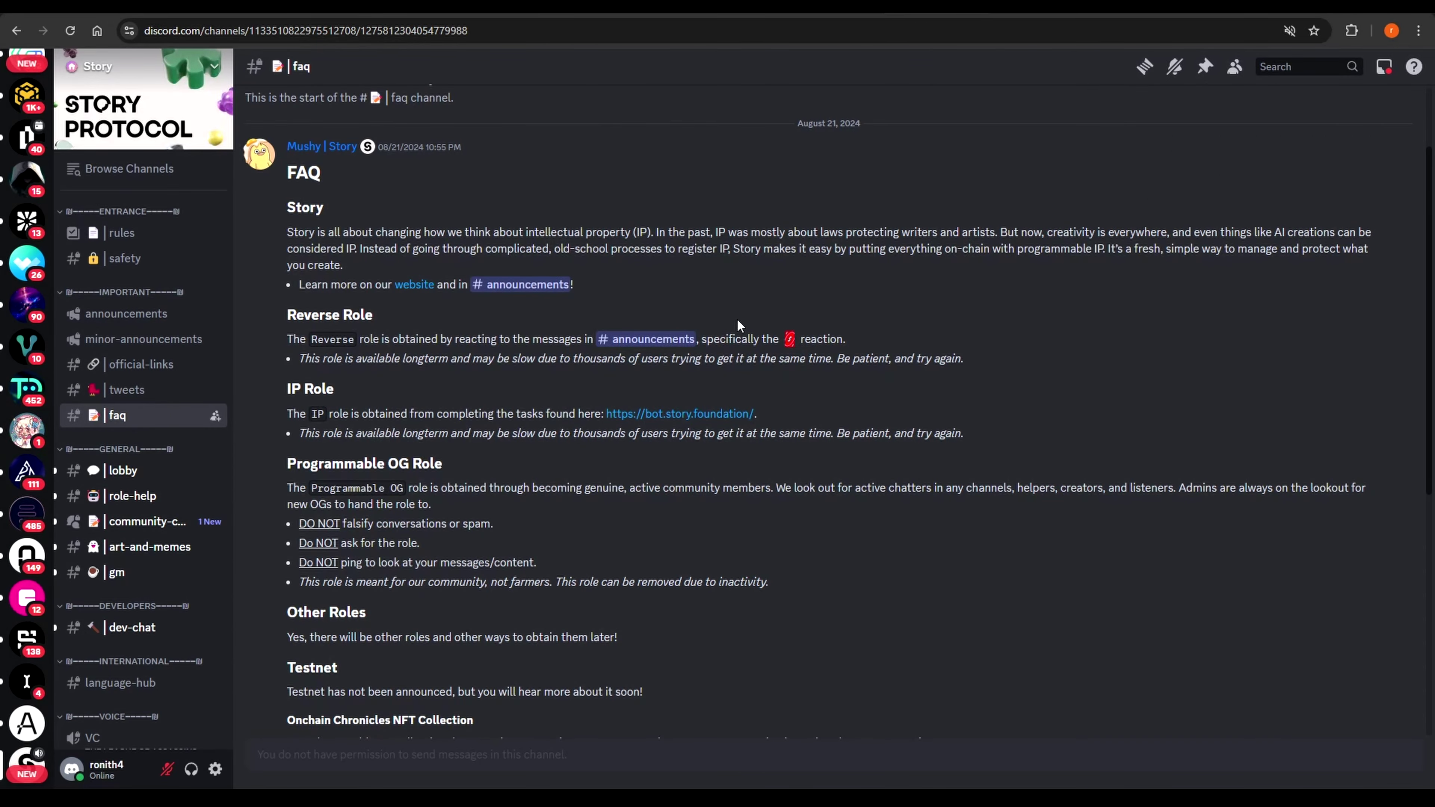
- Examine the FAQ channel's sections on the Reverse, IP and Programmable OG roles and on the testnet
scroll(678, 333, "down", 2)
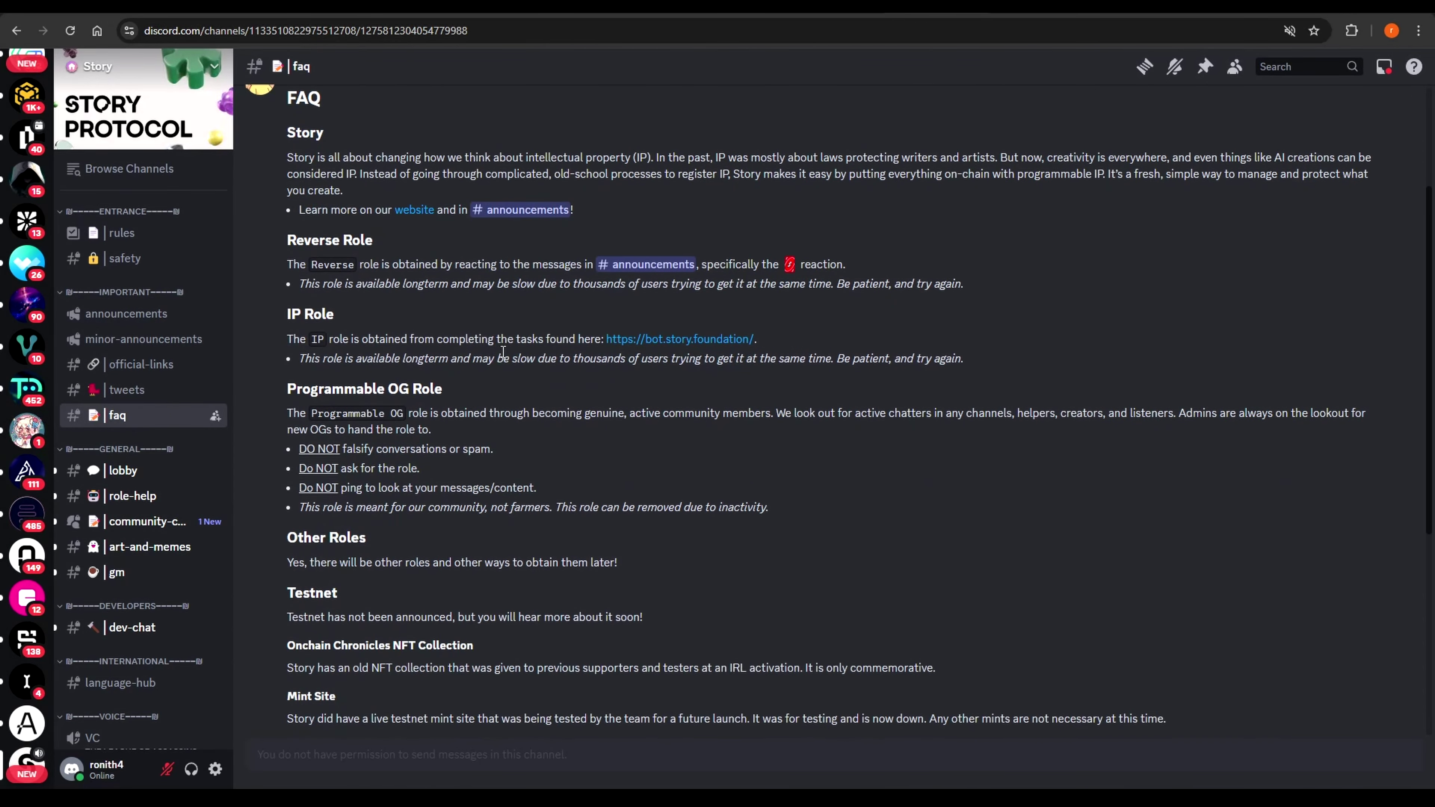
scroll(536, 347, "up", 2)
scroll(498, 352, "down", 2)
left_click_drag(285, 245, 382, 246)
left_click_drag(269, 317, 500, 314)
scroll(411, 339, "up", 1)
scroll(410, 339, "down", 3)
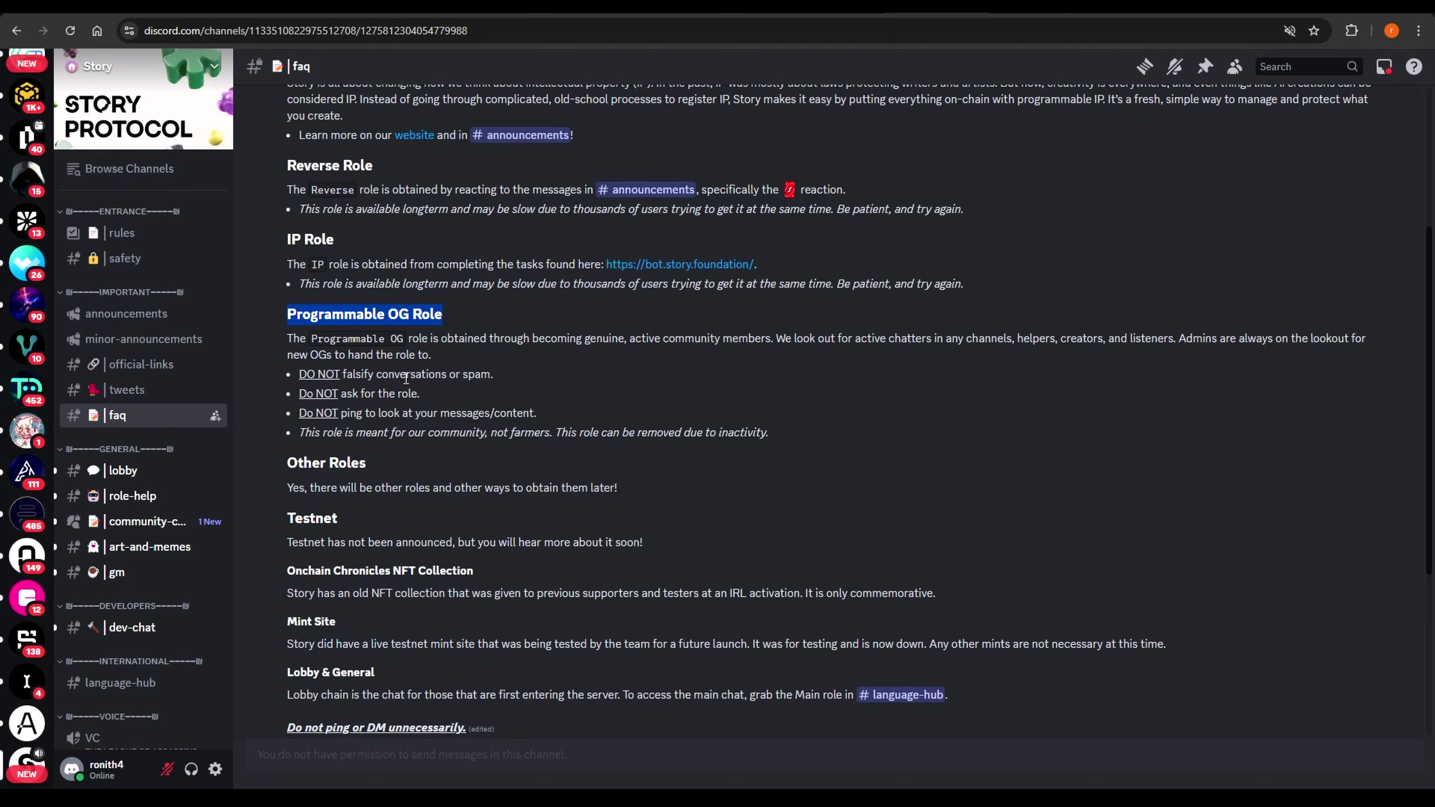
scroll(345, 402, "down", 4)
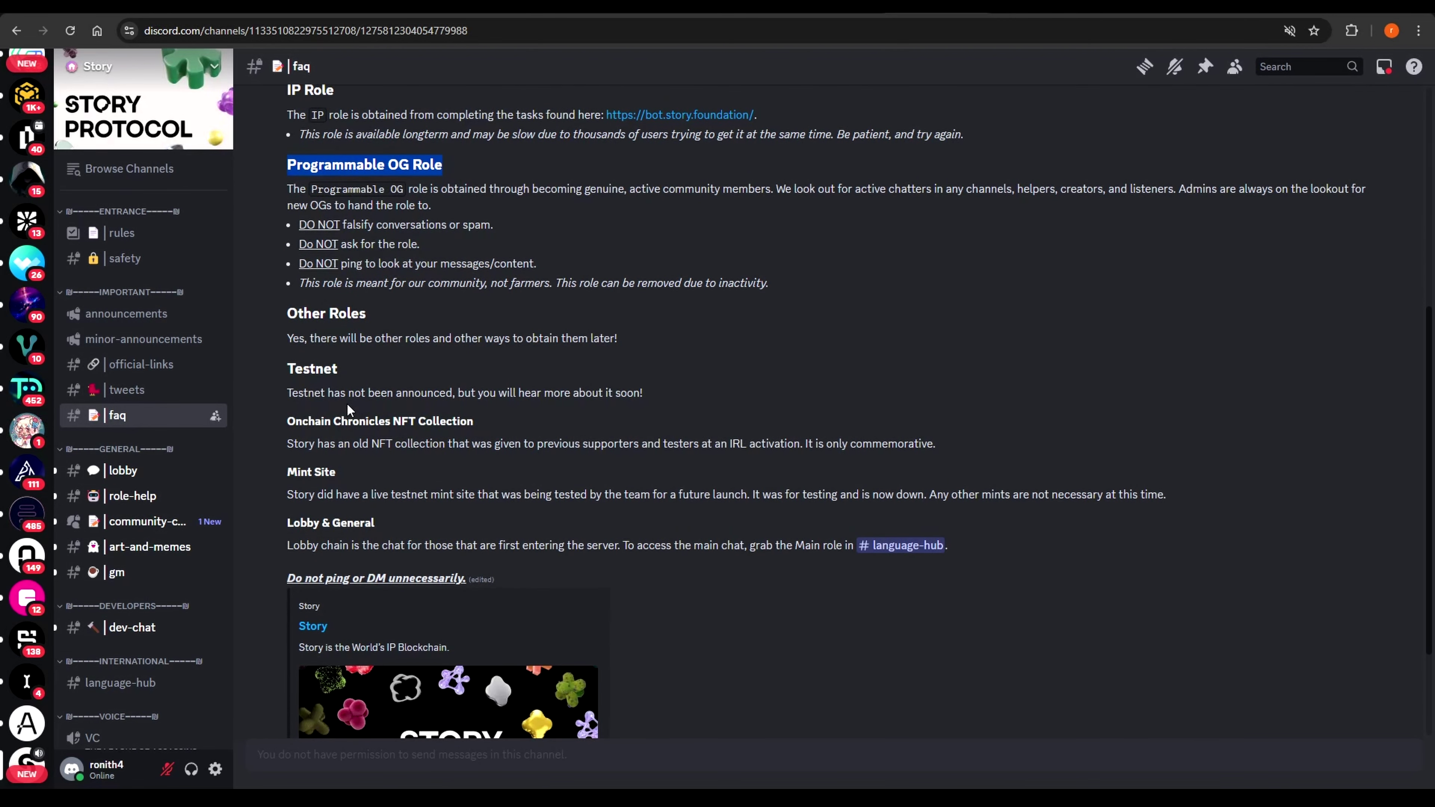
left_click_drag(289, 369, 651, 397)
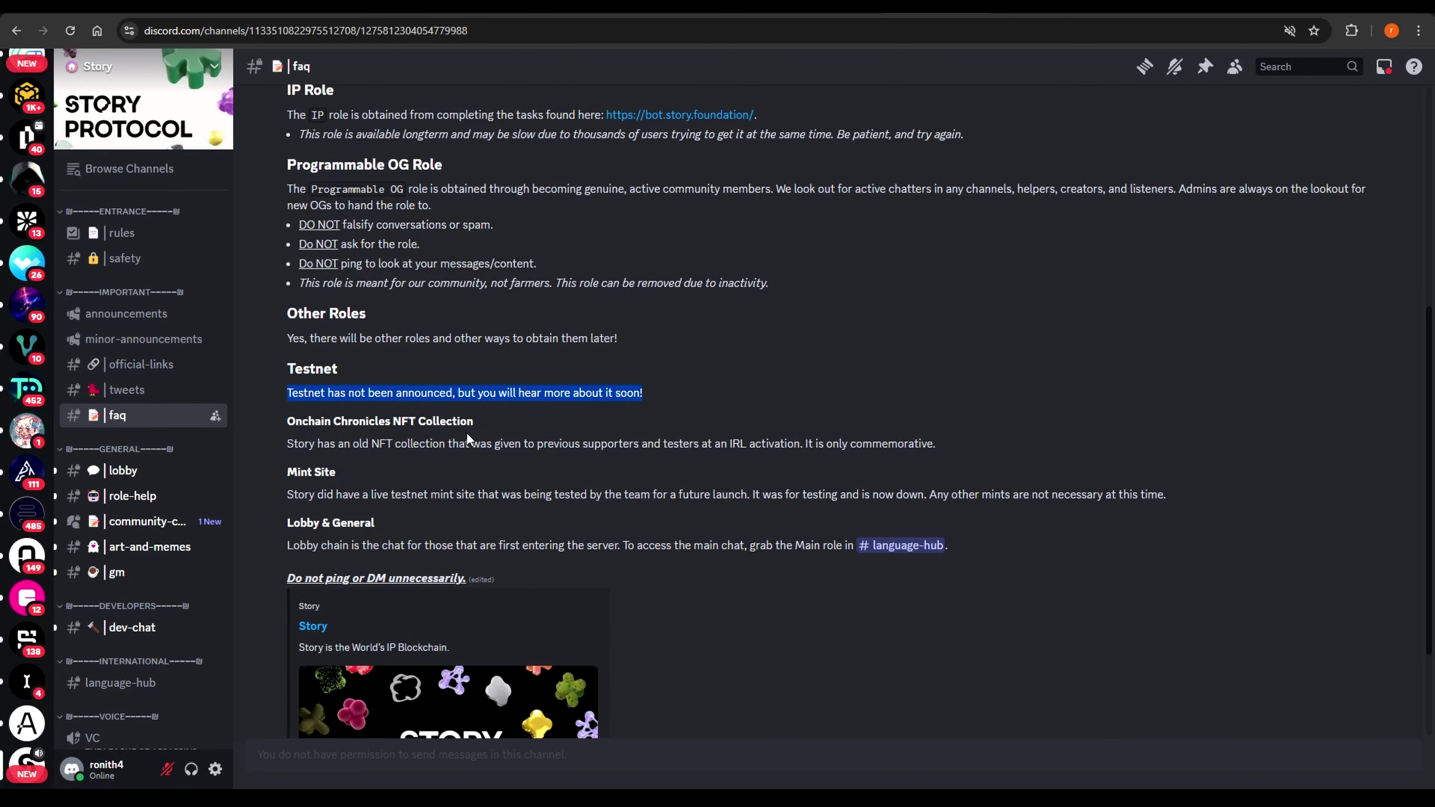
scroll(510, 450, "up", 3)
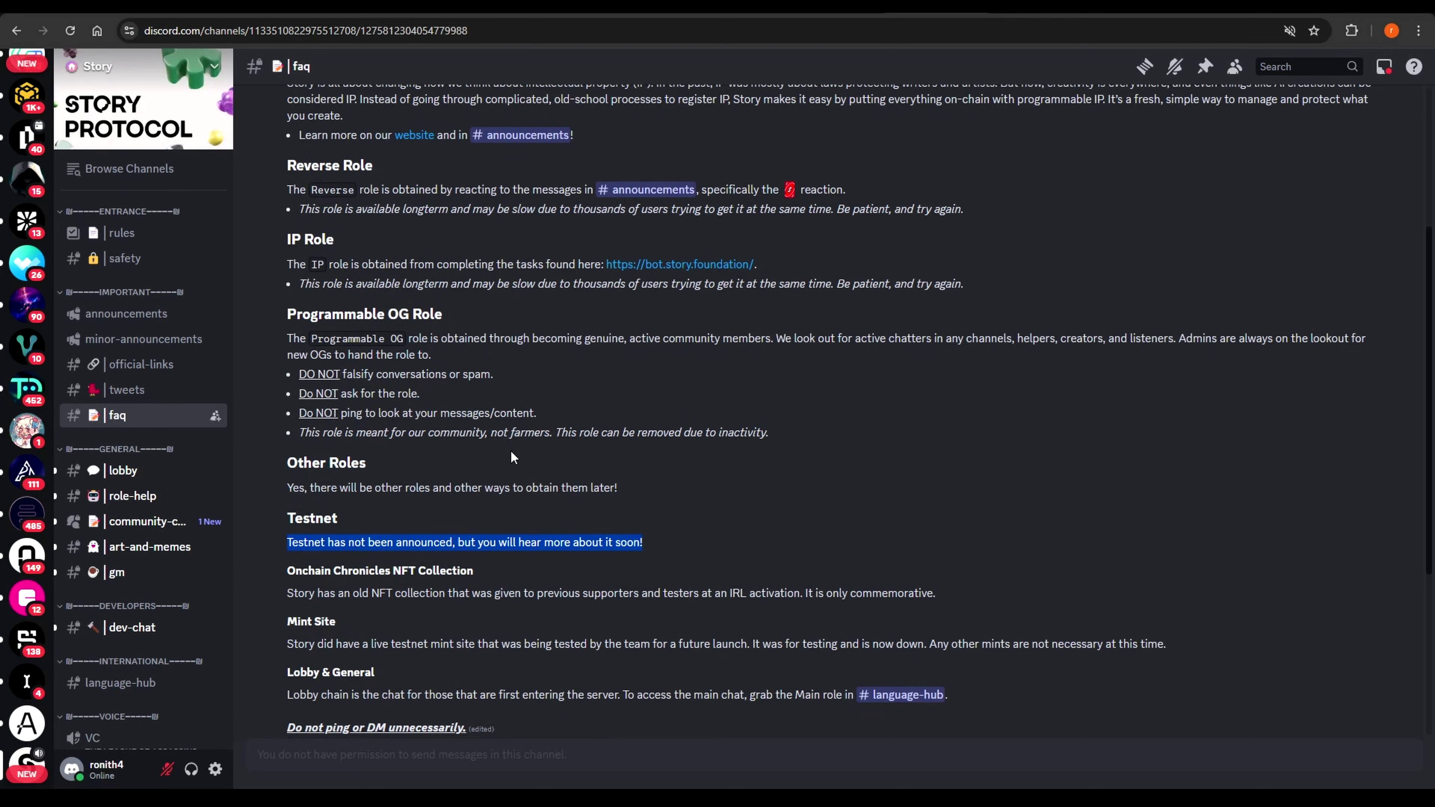
scroll(513, 456, "up", 2)
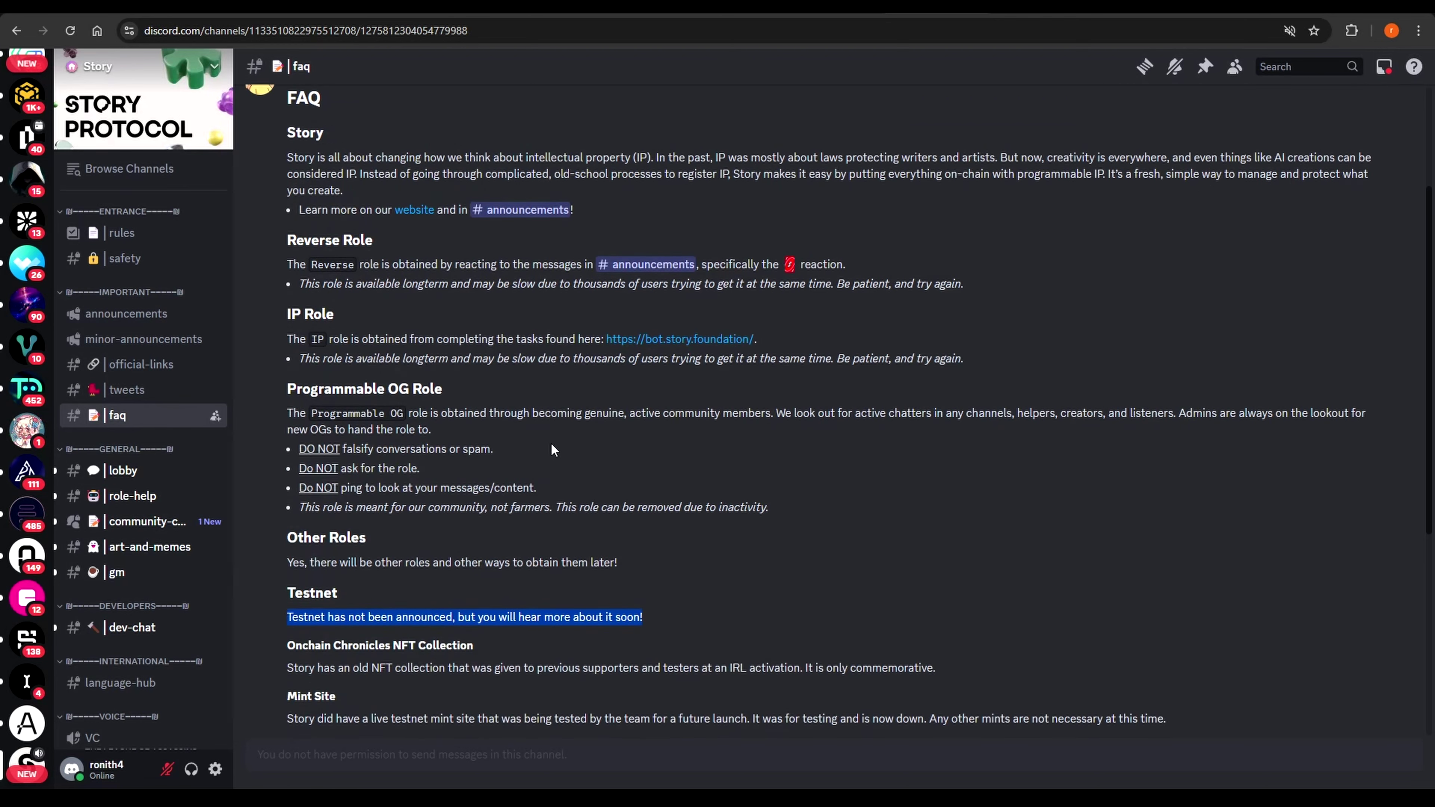
left_click_drag(291, 241, 389, 249)
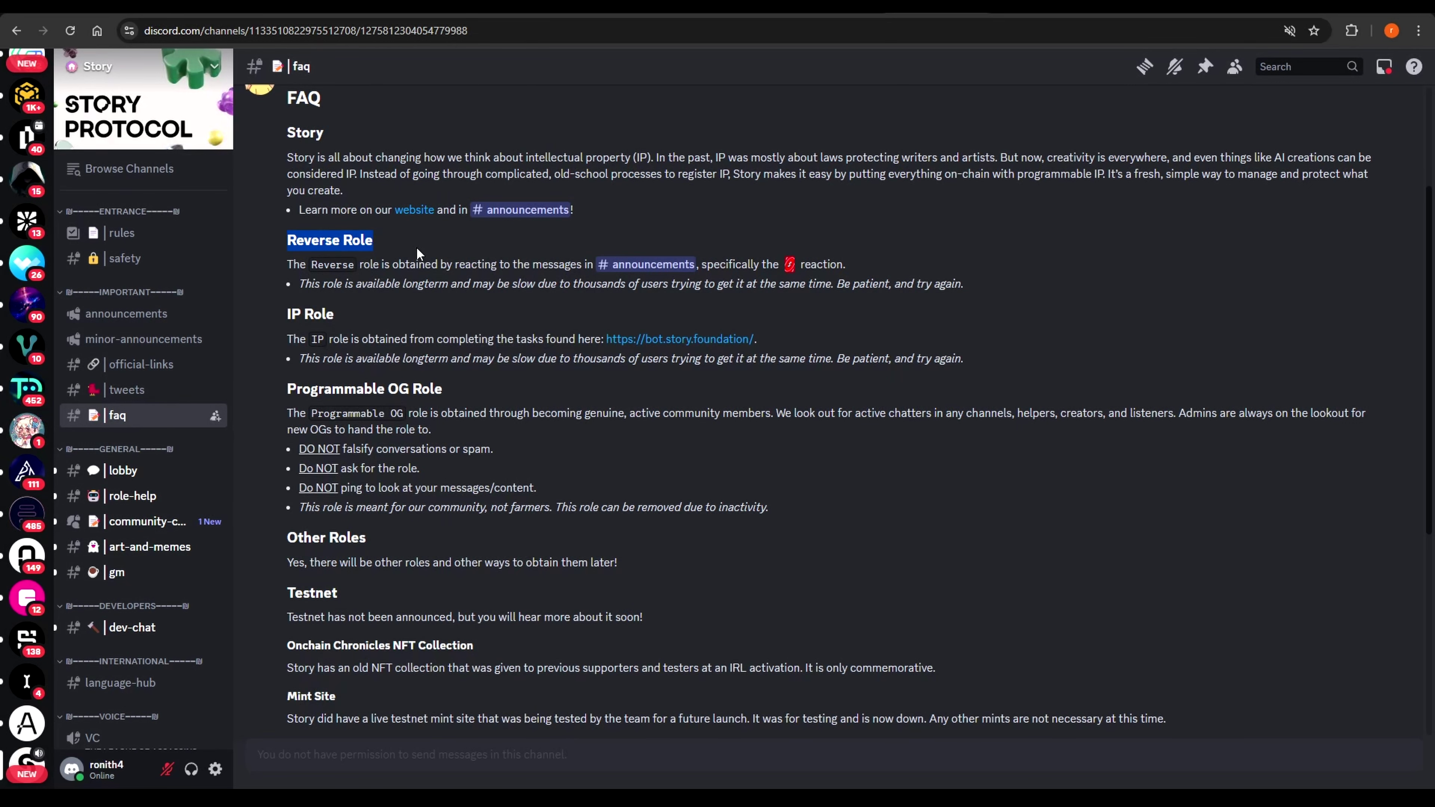
left_click_drag(289, 317, 459, 322)
- Open the Story bot's tasks from the FAQ's IP Role link and replace the tags in the X display name with the decorated (IP) tag
left_click(679, 338)
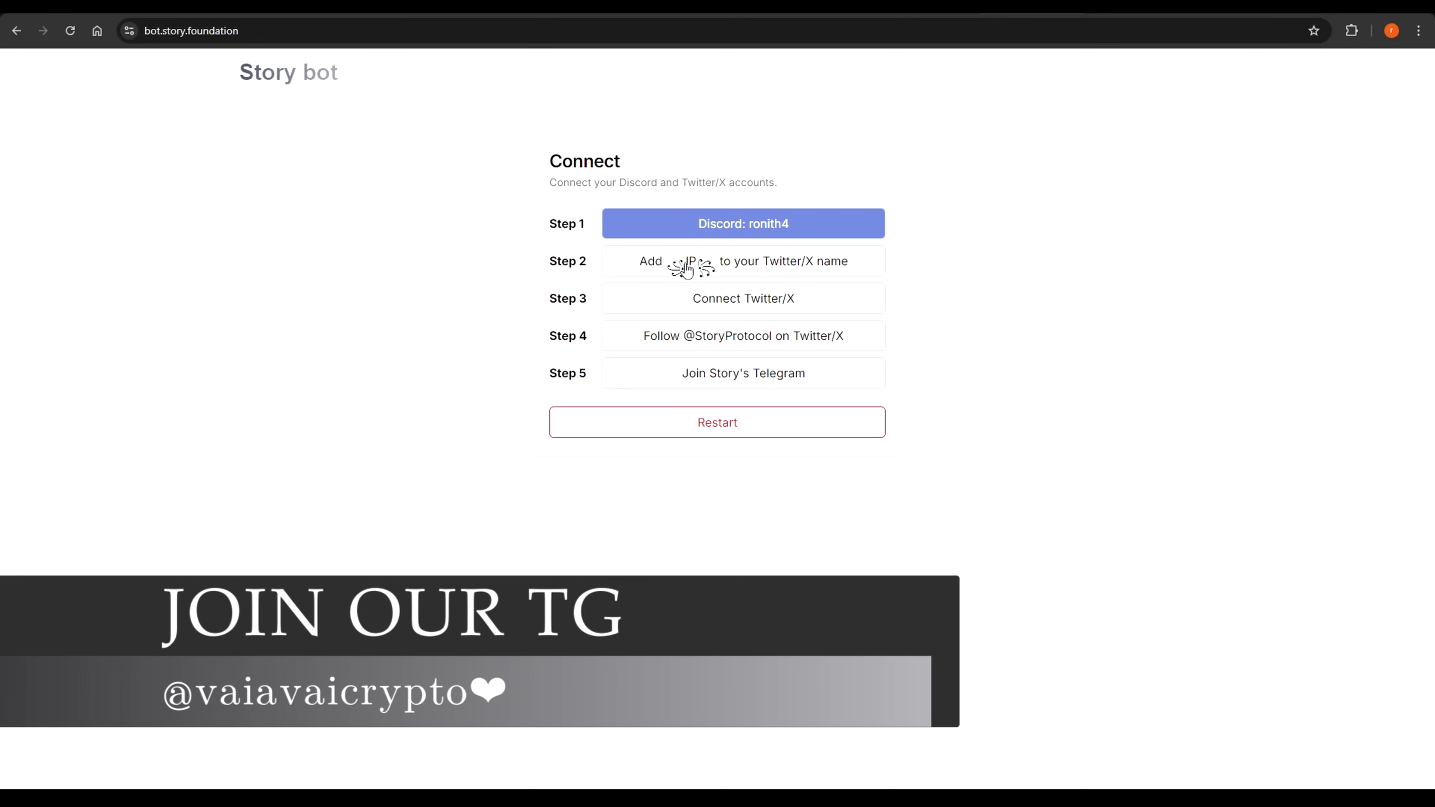
left_click(711, 264)
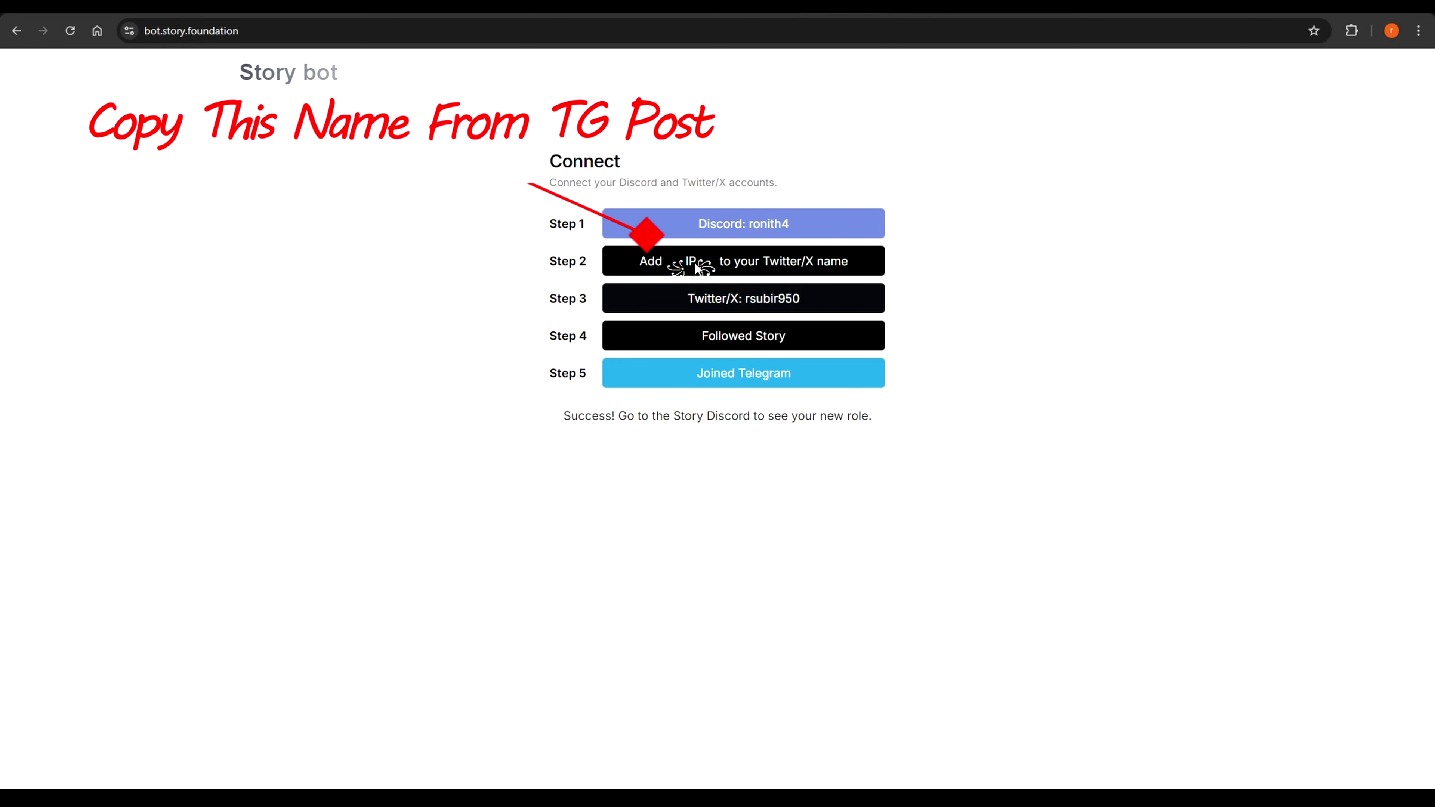
left_click(314, 599)
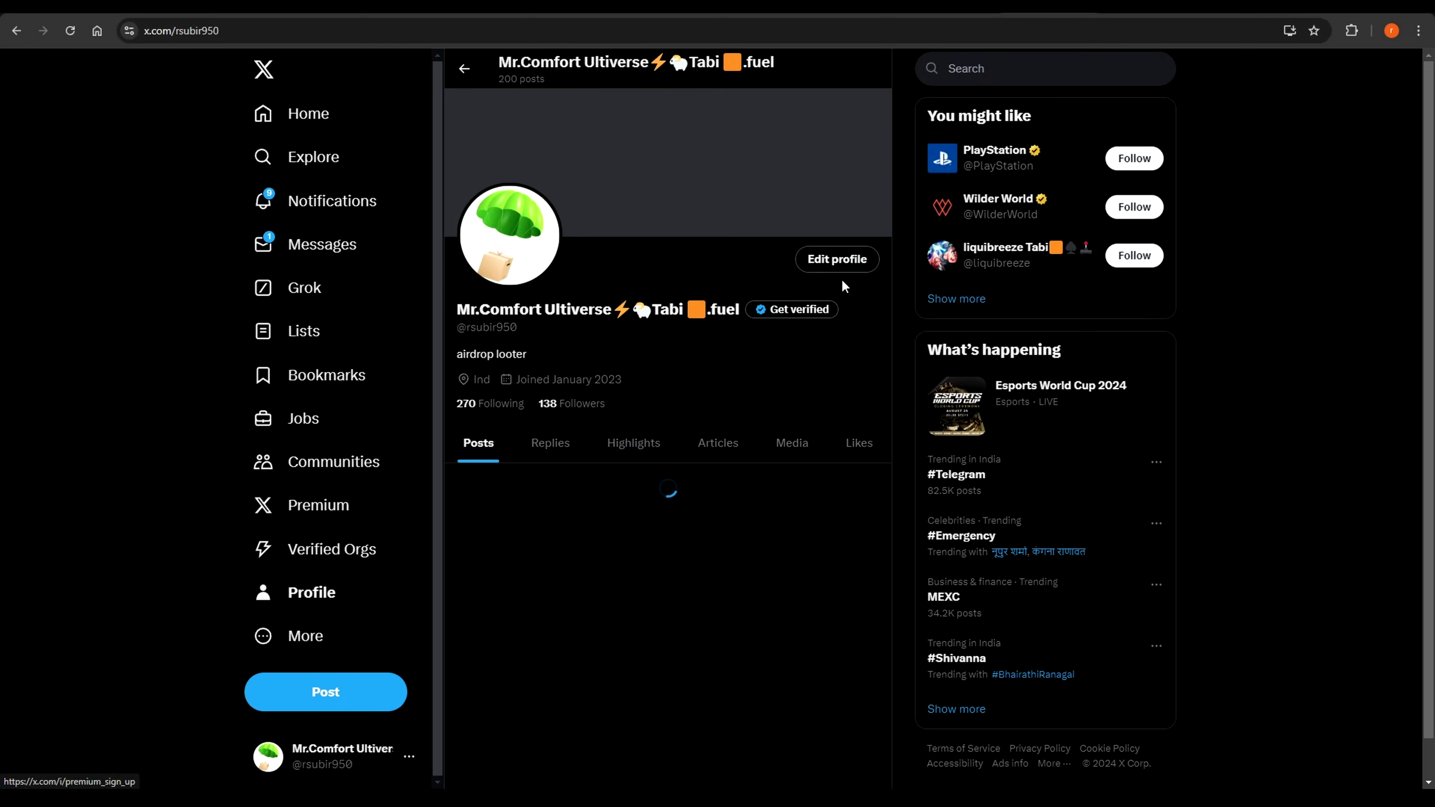
left_click(844, 264)
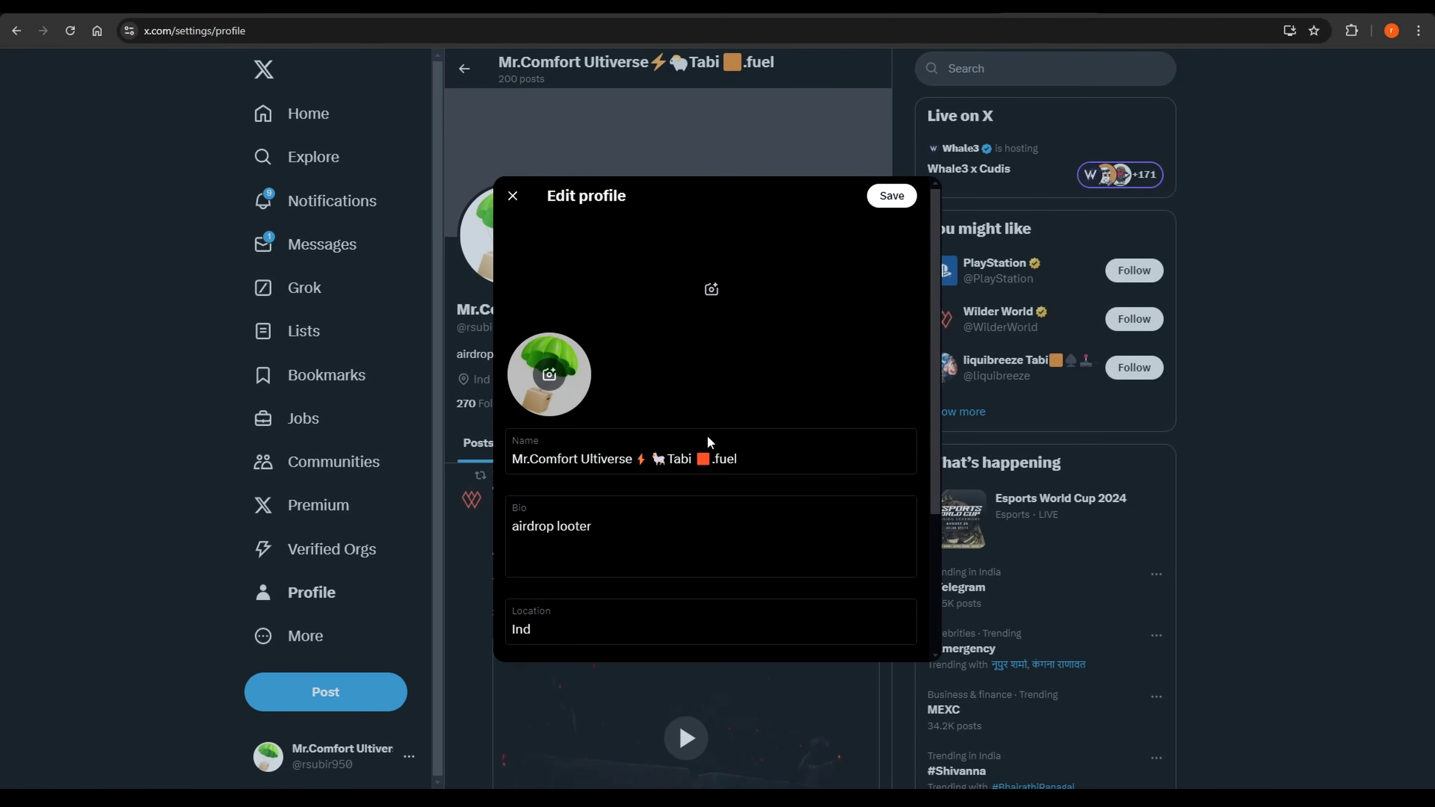
left_click_drag(741, 455, 583, 459)
key("BackSpace")
right_click(582, 458)
left_click(627, 309)
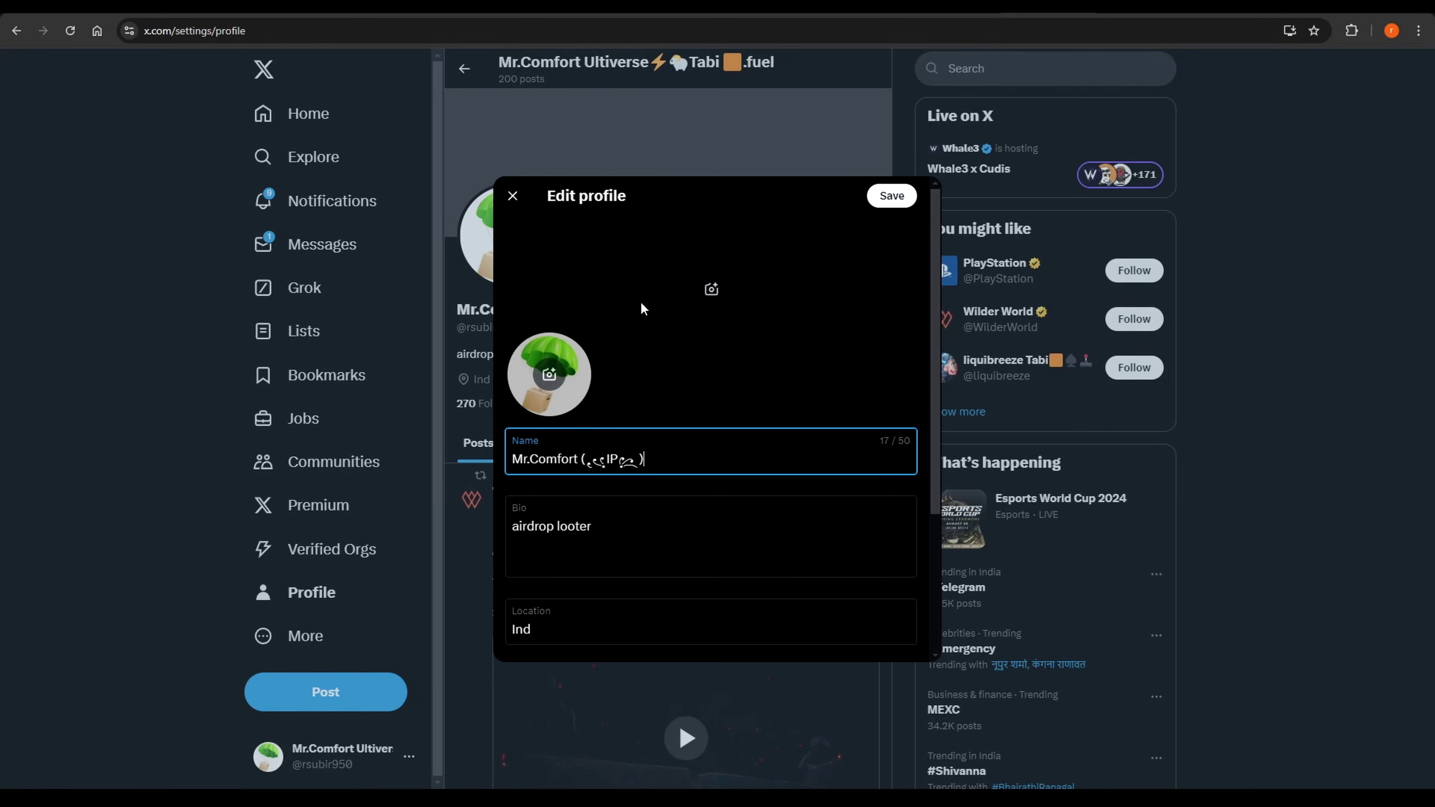
left_click(895, 198)
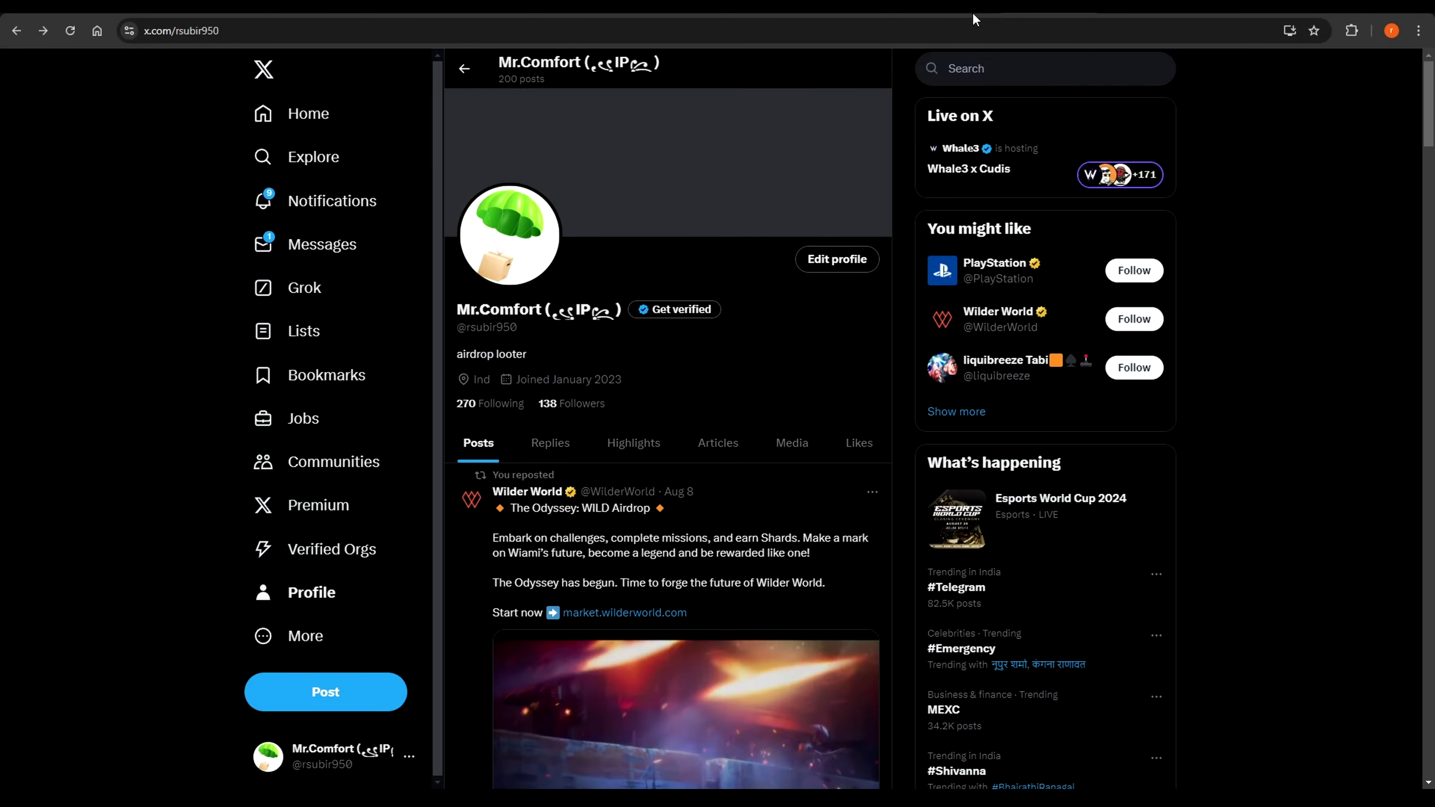
- Return to the Story bot, complete the remaining Twitter/X and Telegram steps and claim the IP role
left_click(975, 17)
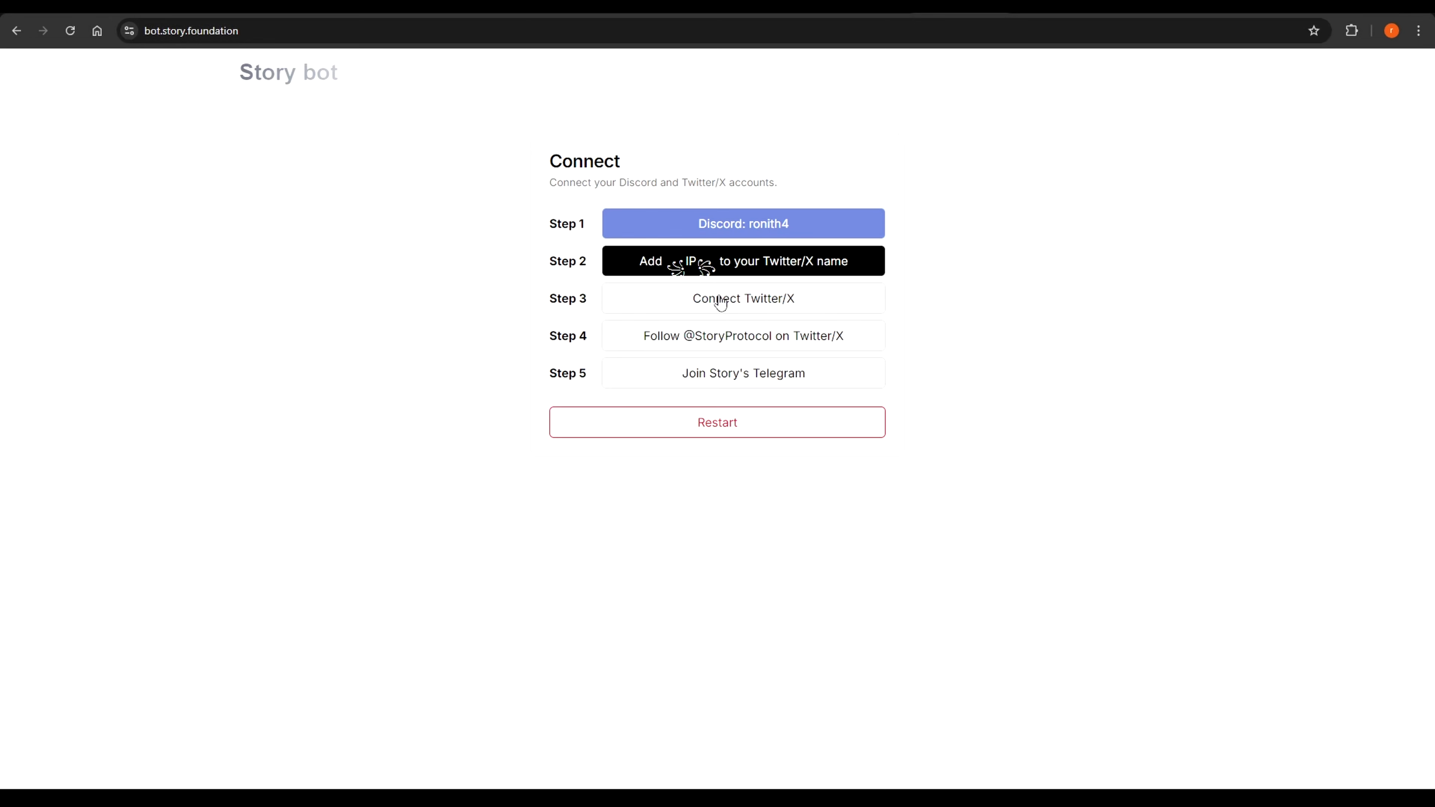
left_click(742, 300)
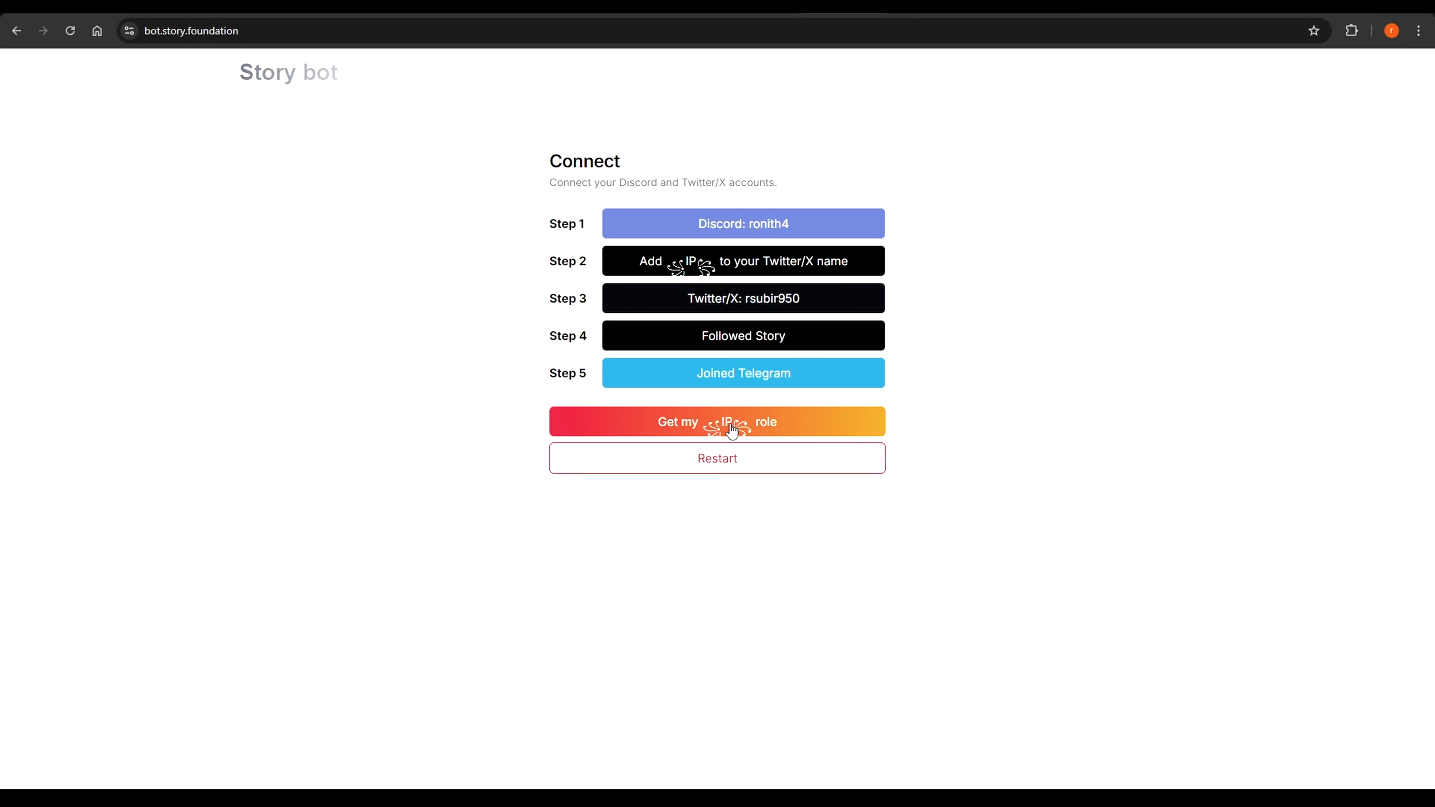
left_click(785, 421)
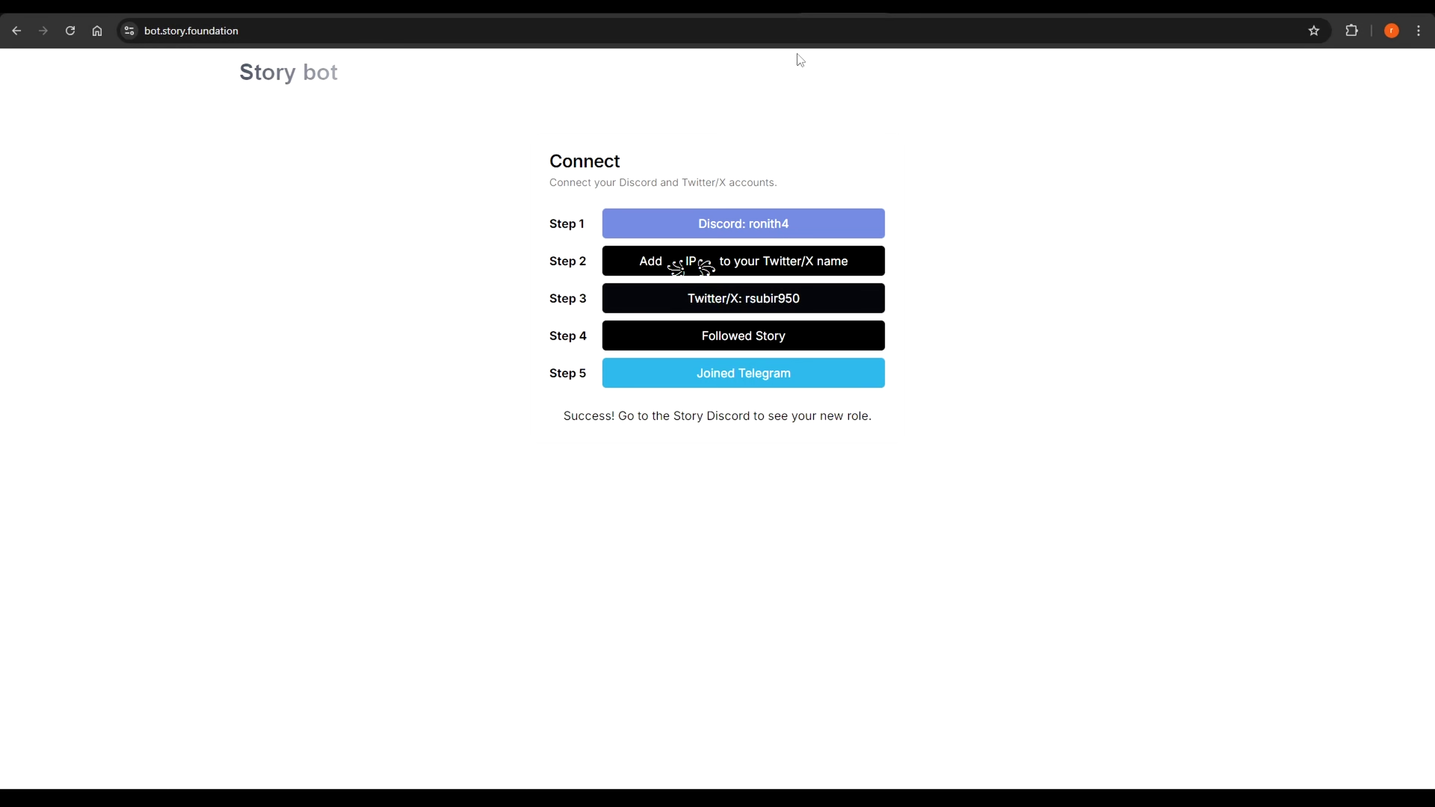
- Switch to Discord, post "Gn" in the Story server's gm channel and return to the Story bot page
left_click(759, 16)
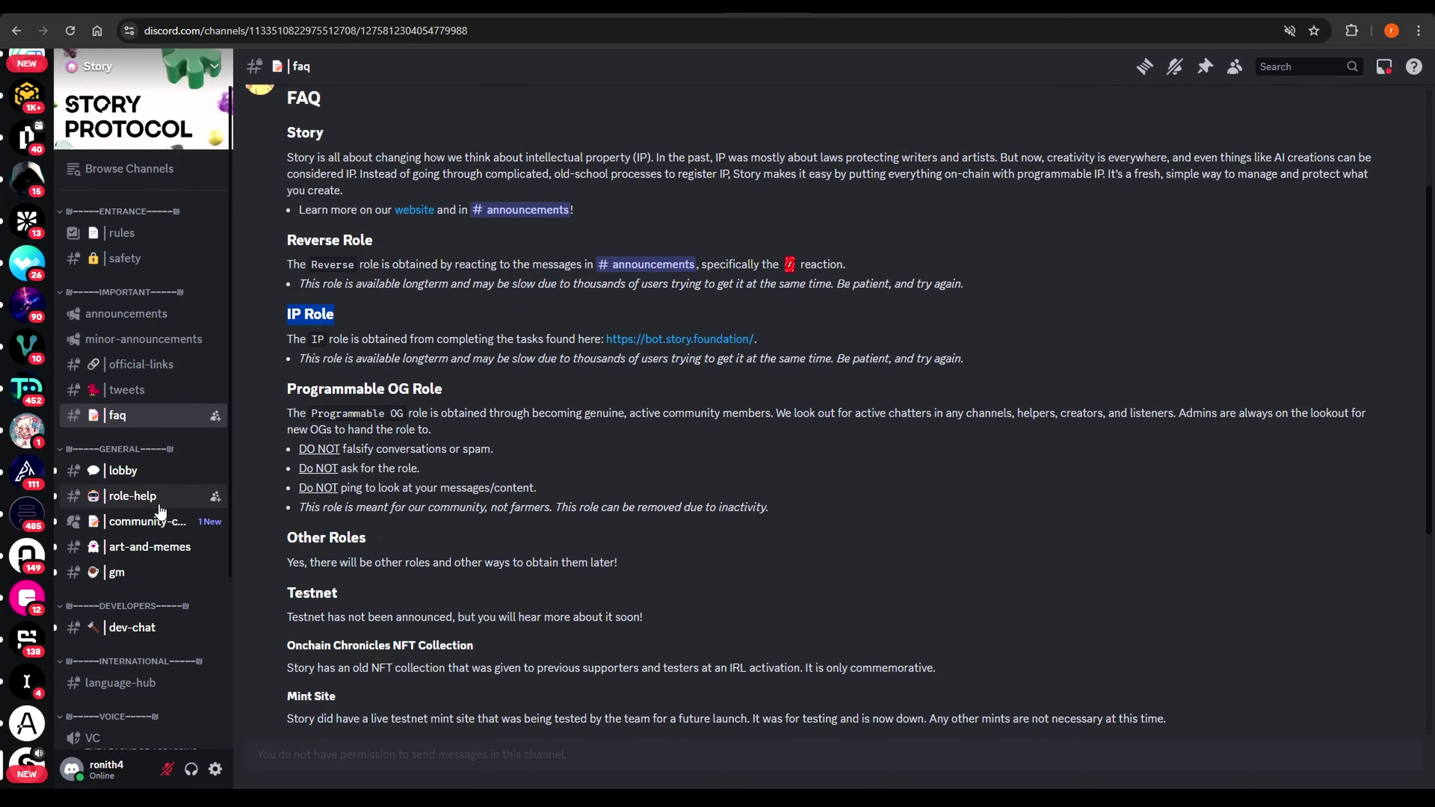
left_click(142, 580)
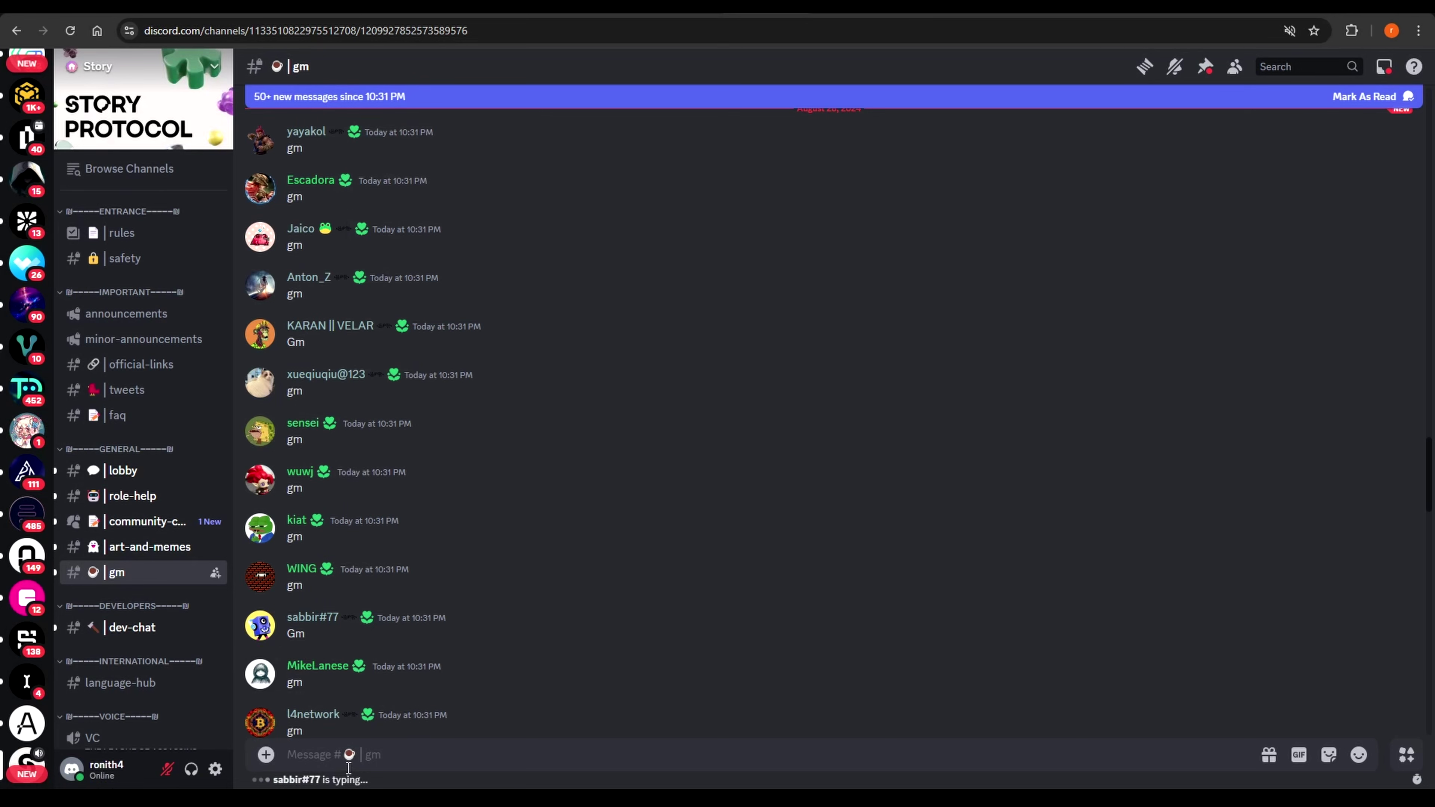
left_click(361, 760)
type("Gn")
key("Return")
left_click(305, 698)
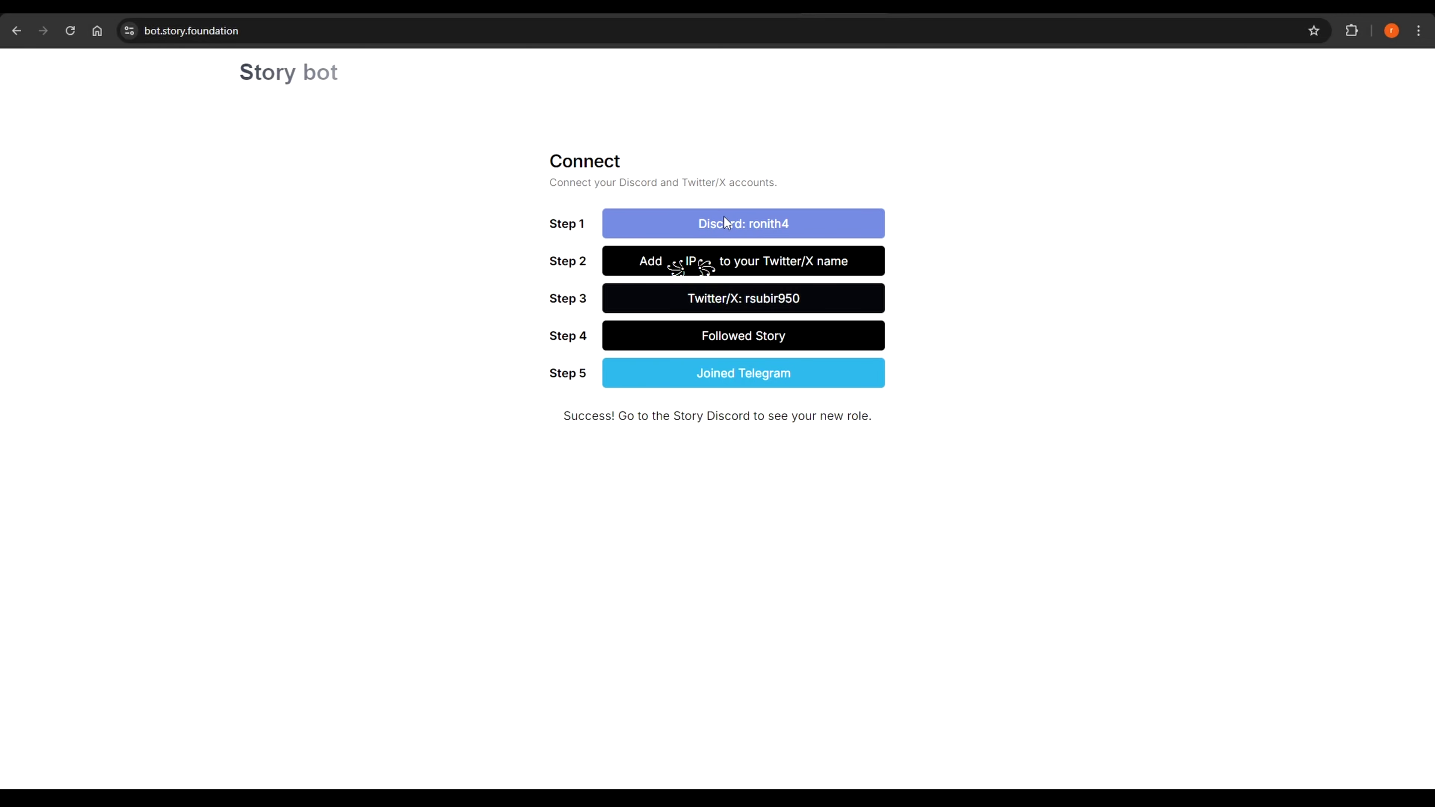
- Switch to the Story explorer's Register page and connect the MetaMask wallet
left_click(1125, 10)
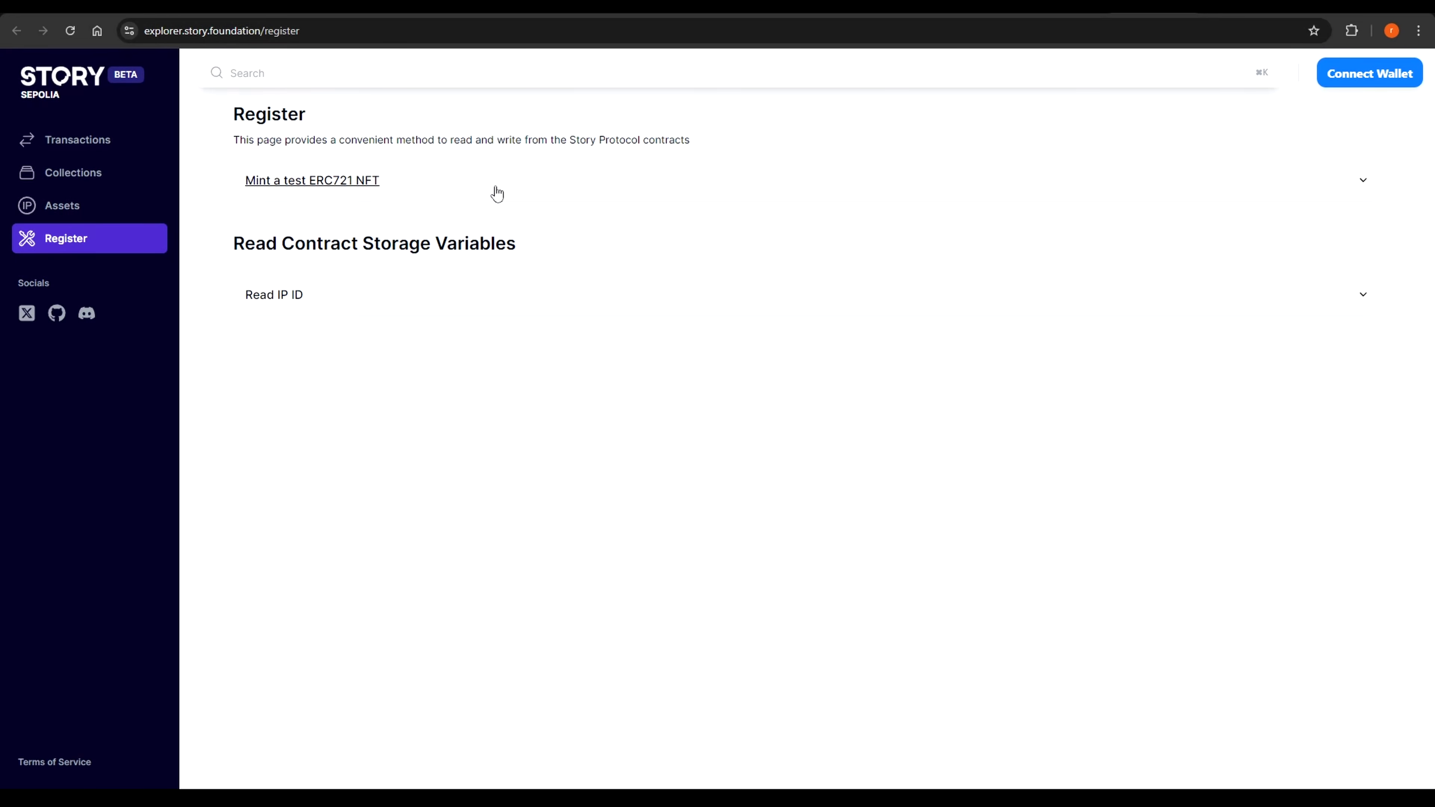
left_click(1363, 72)
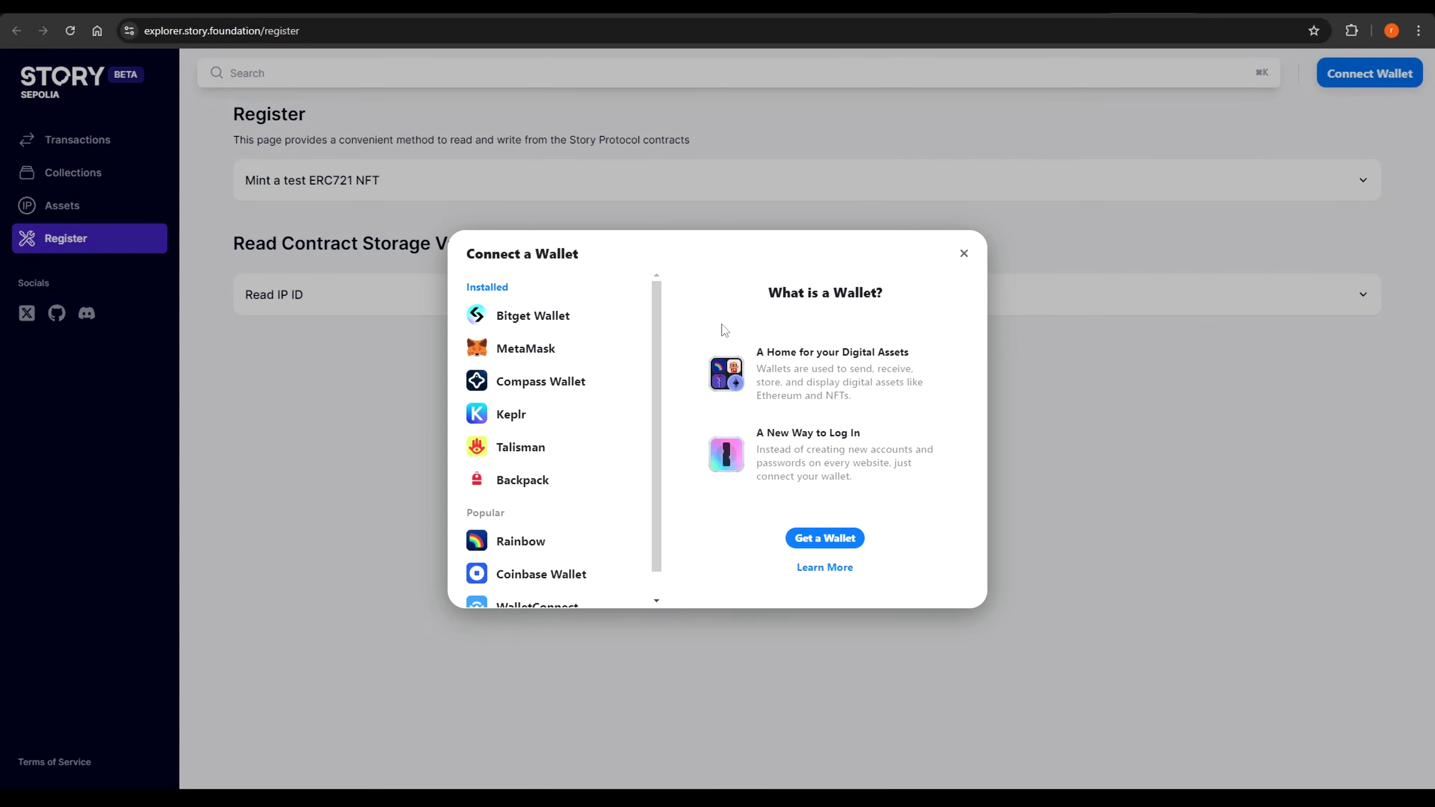
left_click(563, 353)
left_click(1369, 403)
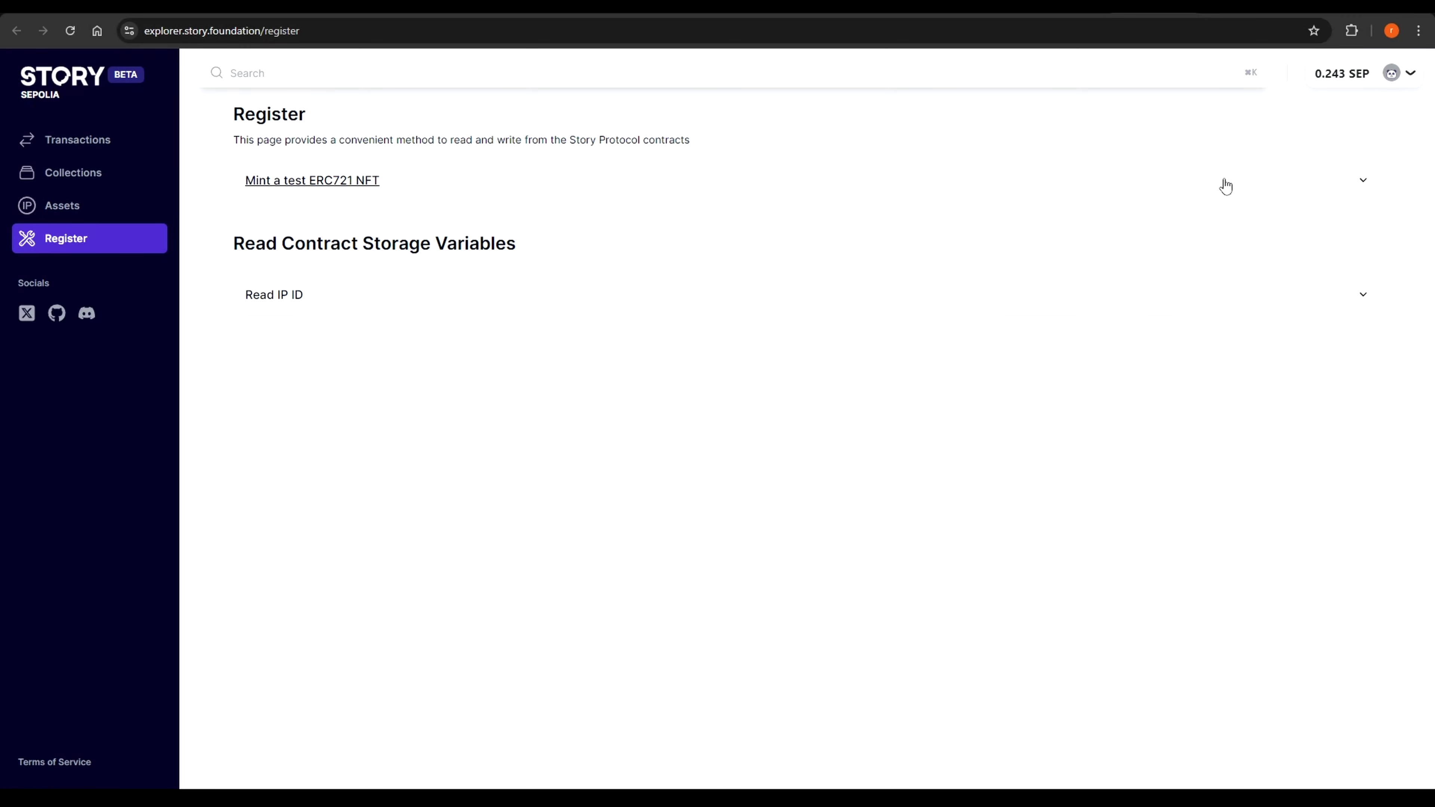
- View Alchemy's Ethereum Sepolia faucet and return to the Story explorer's Register page
left_click(1223, 17)
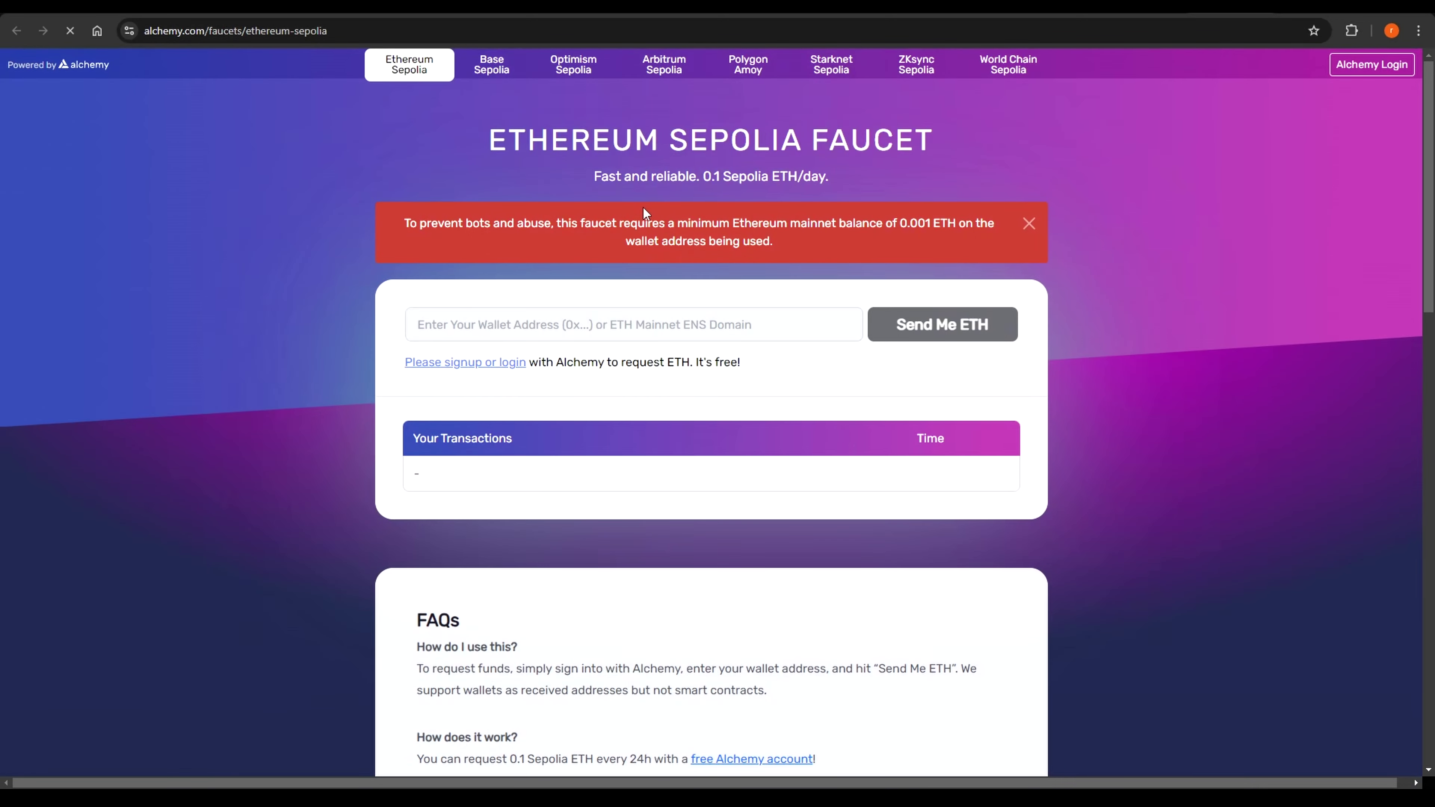
key("ctrl+Tab")
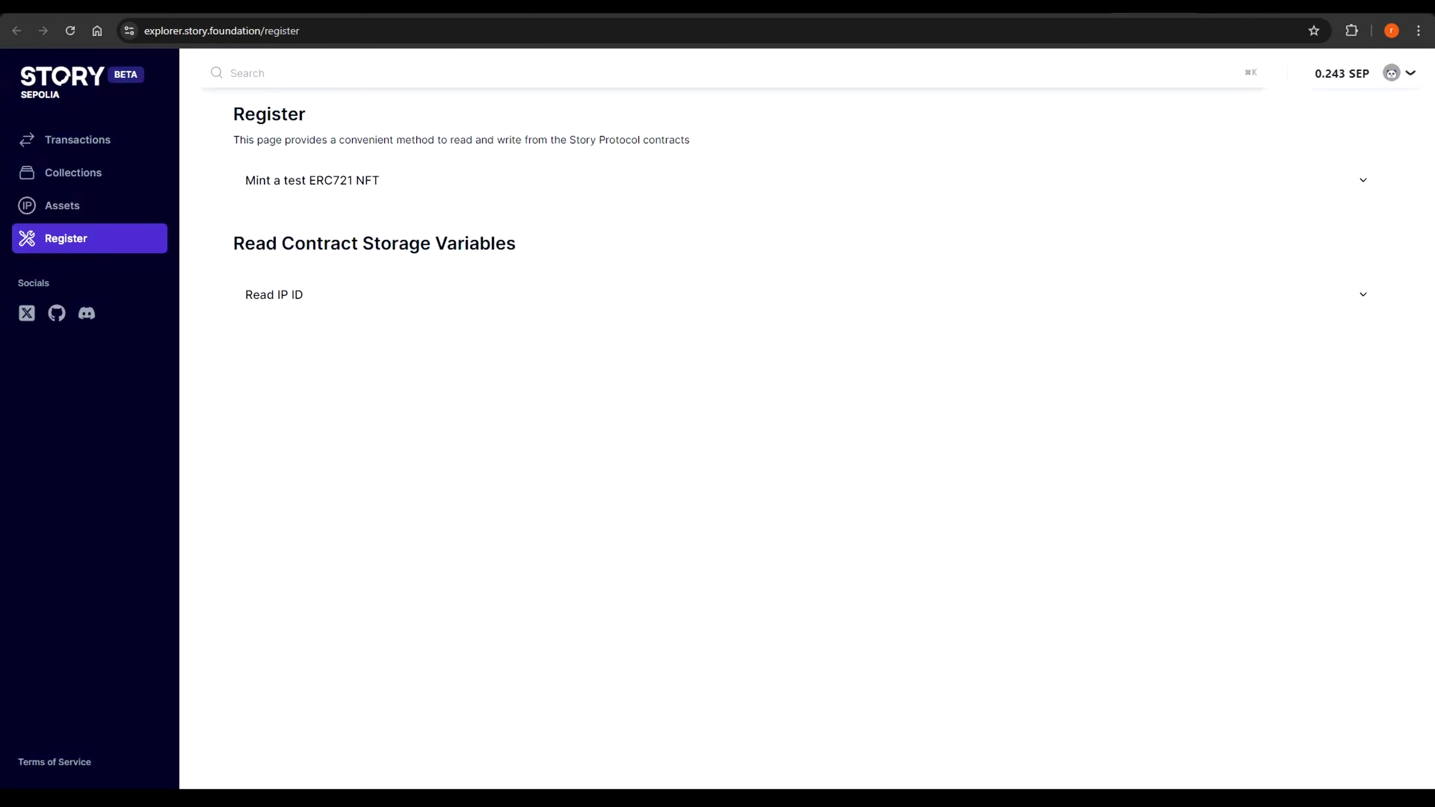
- Mint a test ERC721 NFT on the Register page and confirm the queued transactions in MetaMask
left_click(339, 187)
left_click(301, 261)
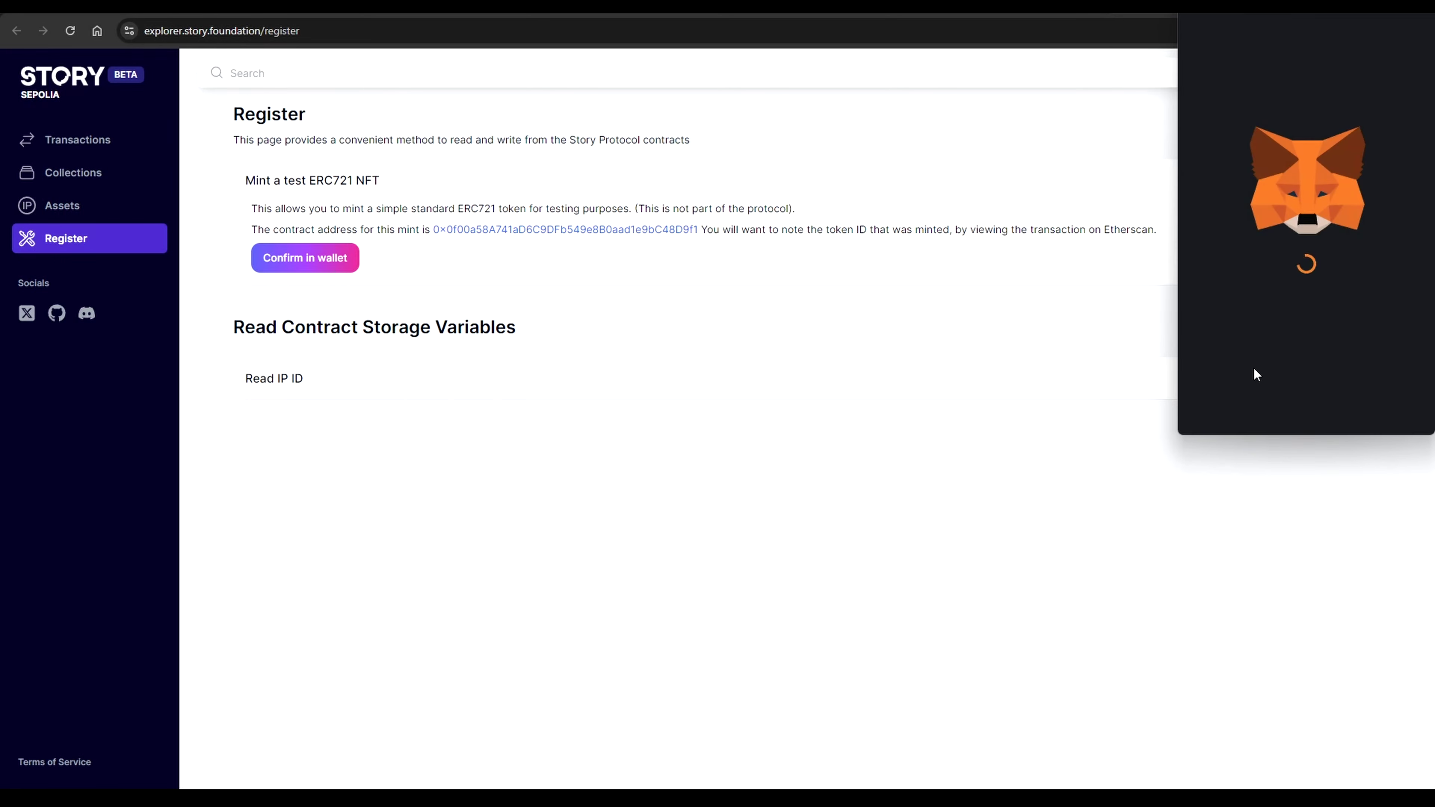
scroll(1367, 362, "down", 1)
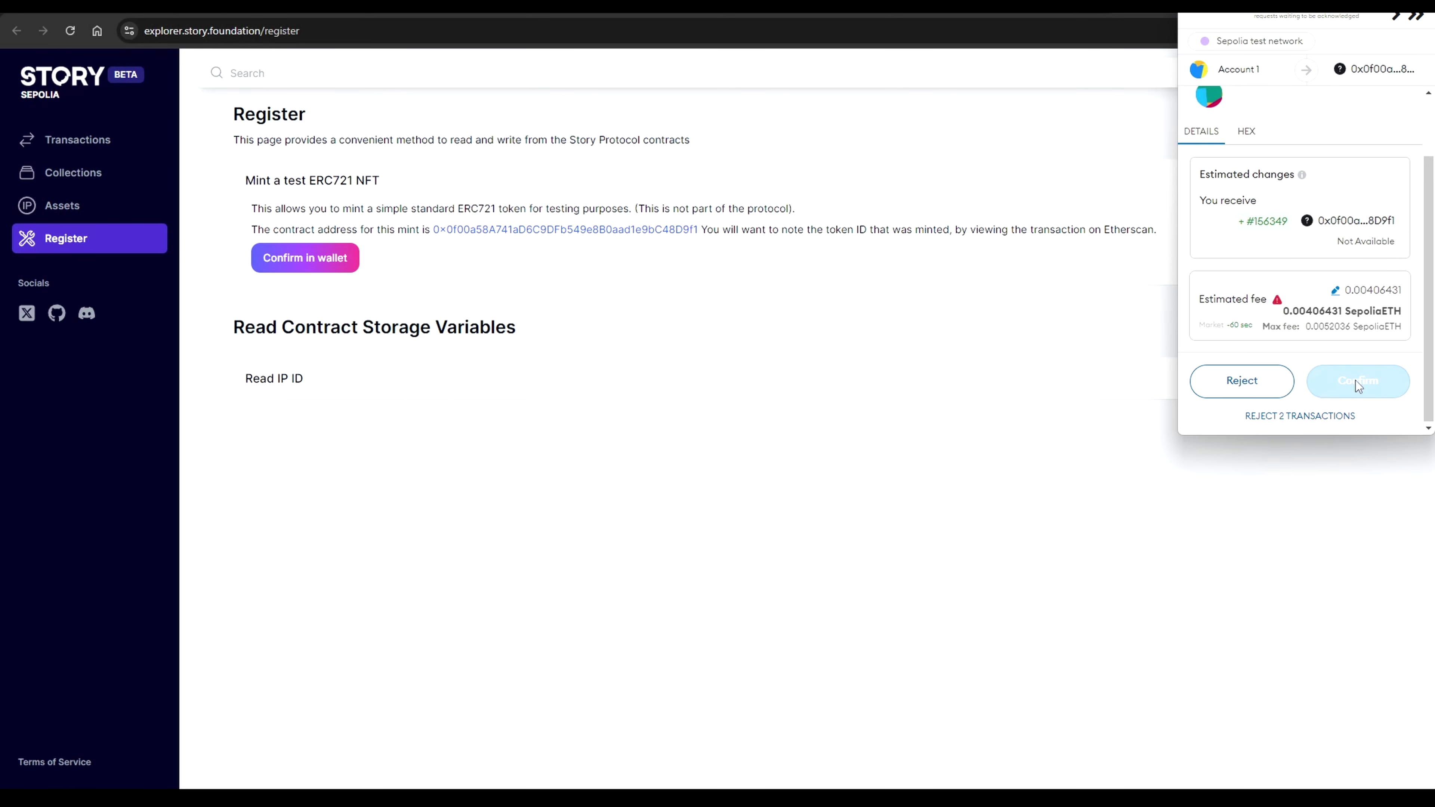
left_click(1355, 381)
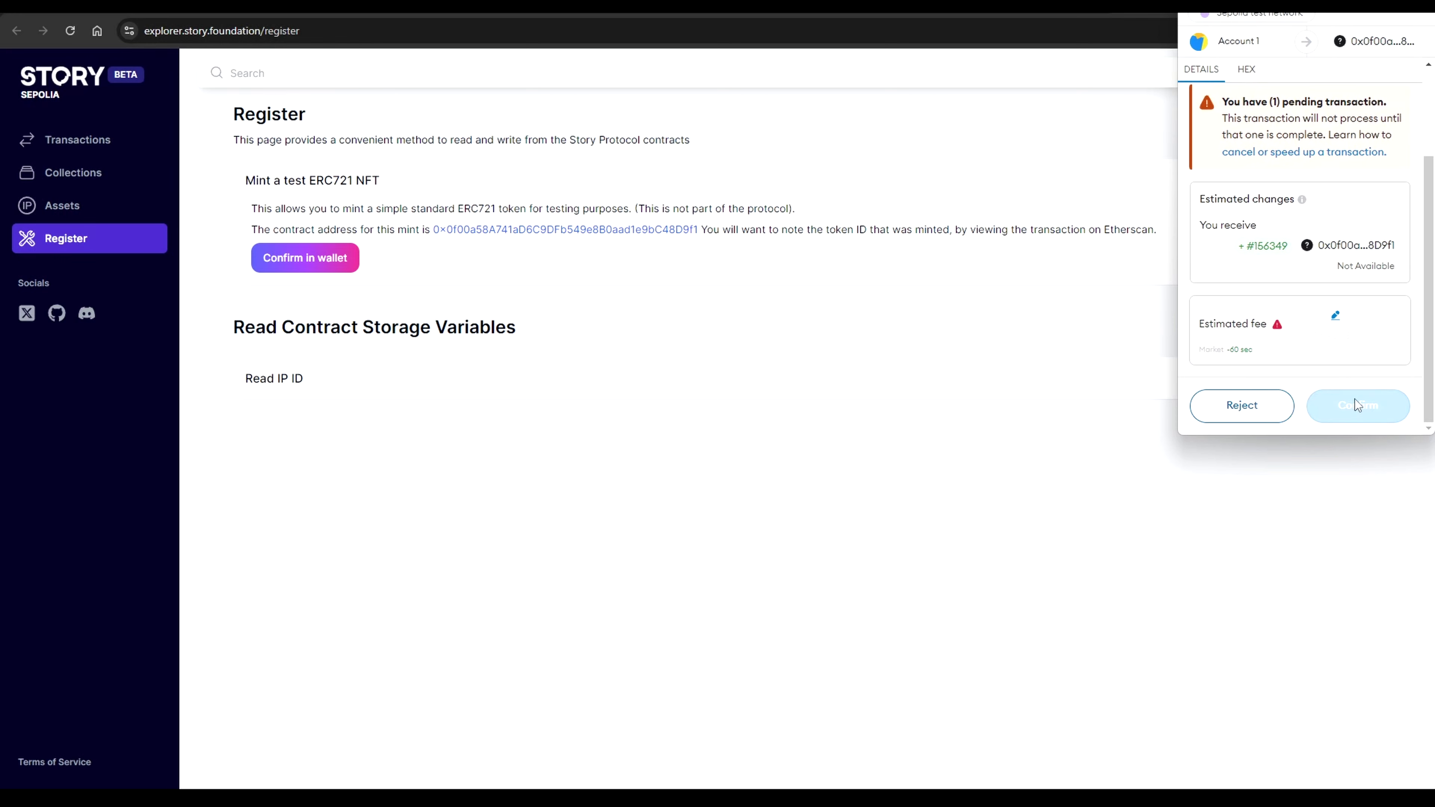
left_click(1347, 411)
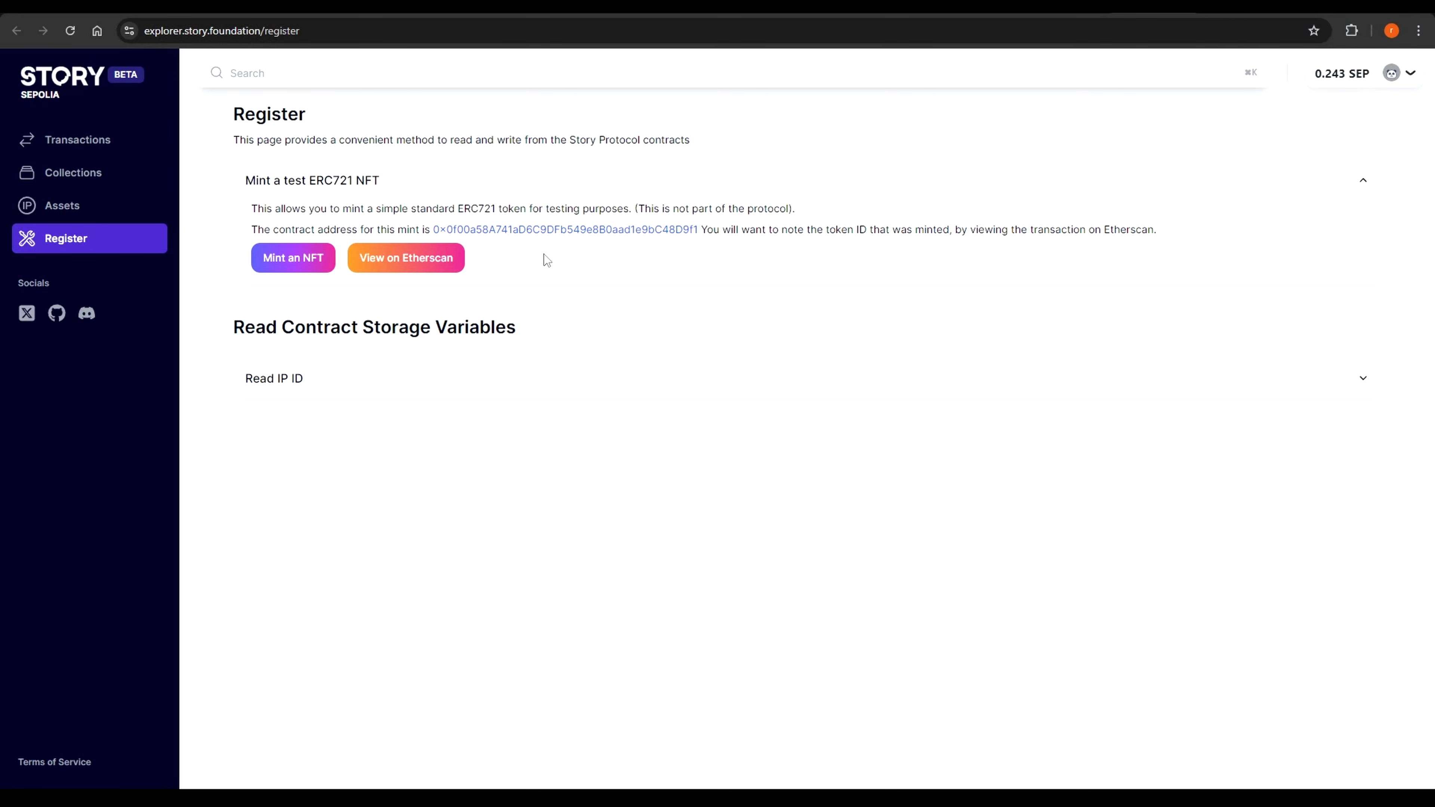
- Mint another test ERC721 NFT and confirm its transaction in the MetaMask wallet
left_click(309, 261)
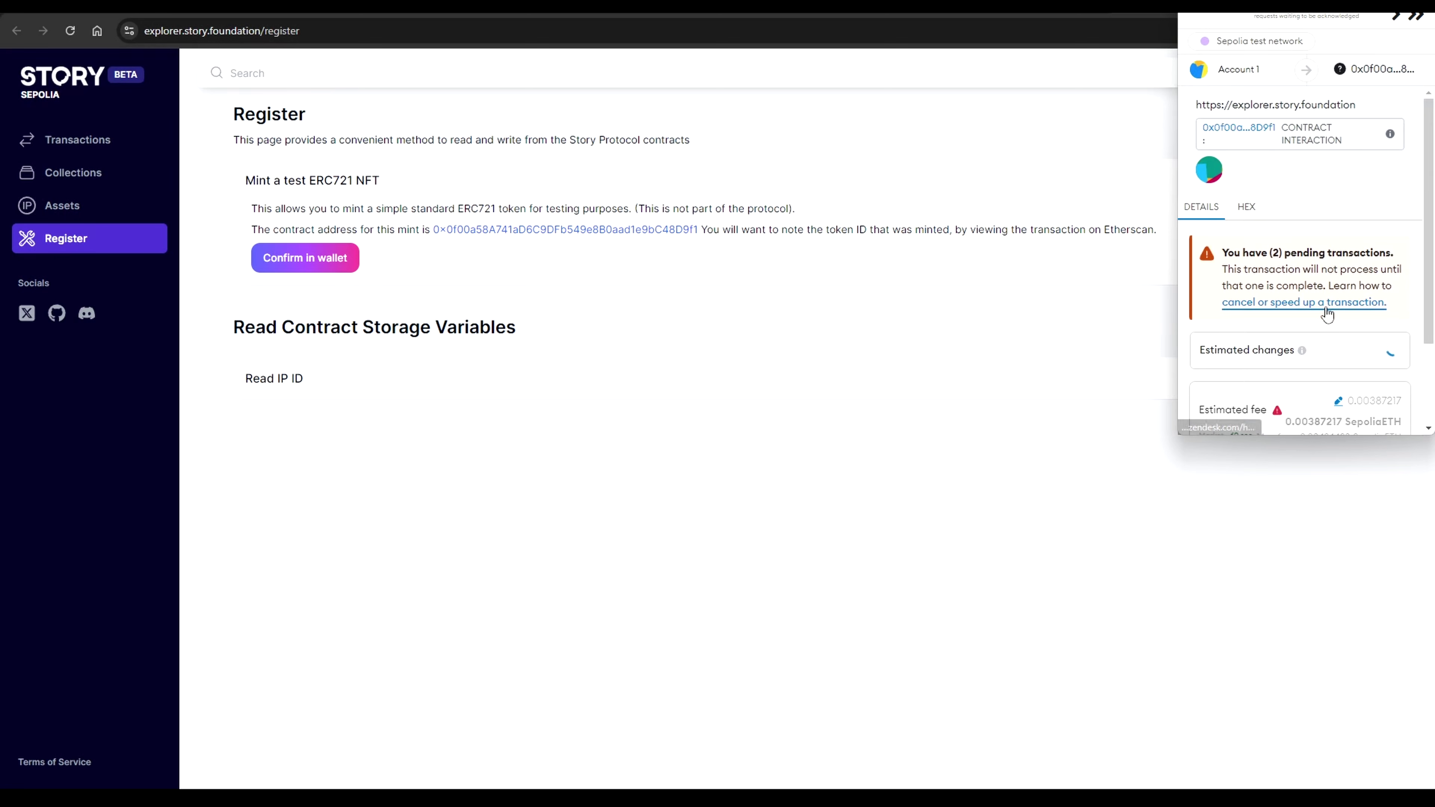
scroll(1355, 311, "down", 2)
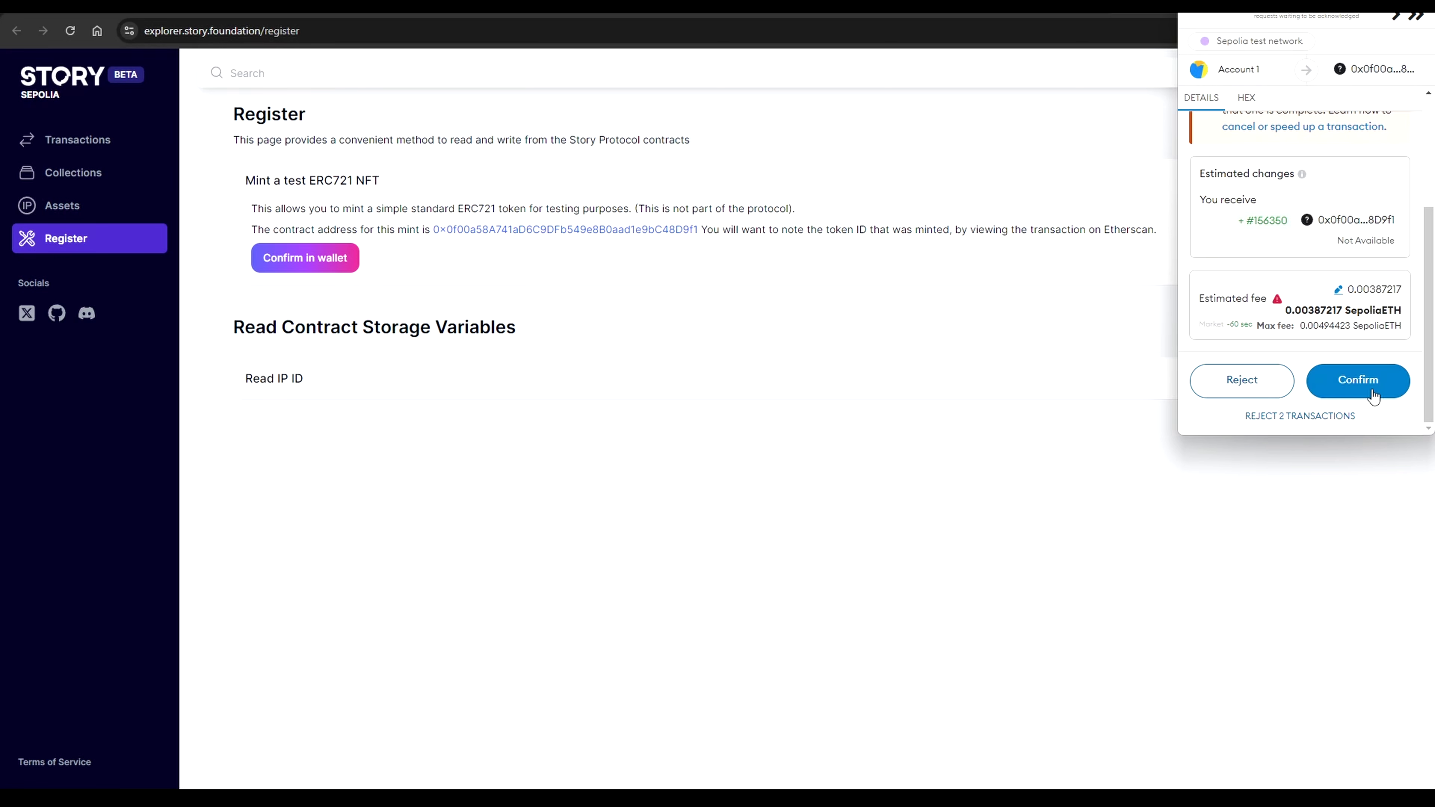
left_click(1373, 390)
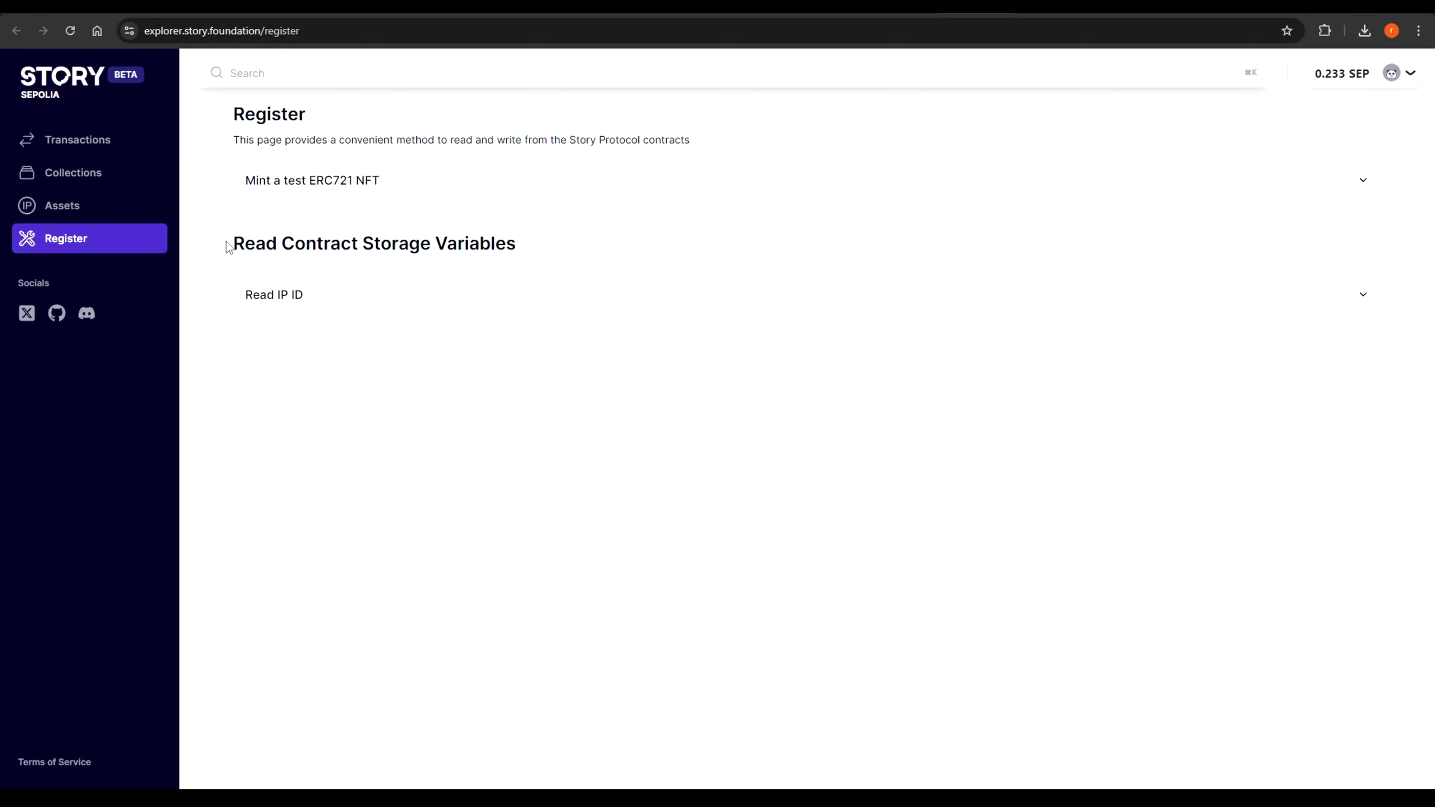
- View the Read IP ID form under Read Contract Storage Variables, including its nftAddress field
left_click_drag(227, 247, 518, 244)
left_click(305, 302)
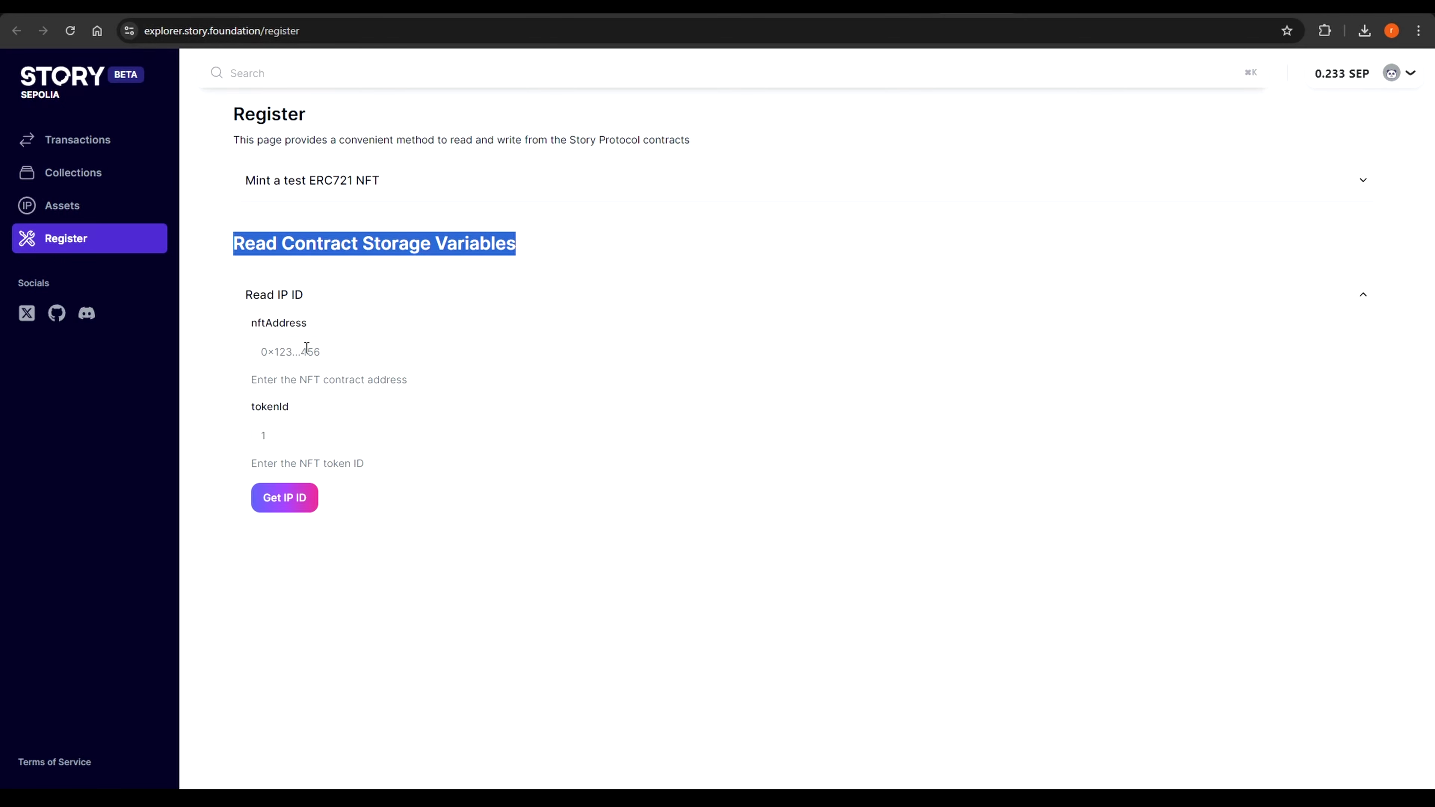
left_click(332, 354)
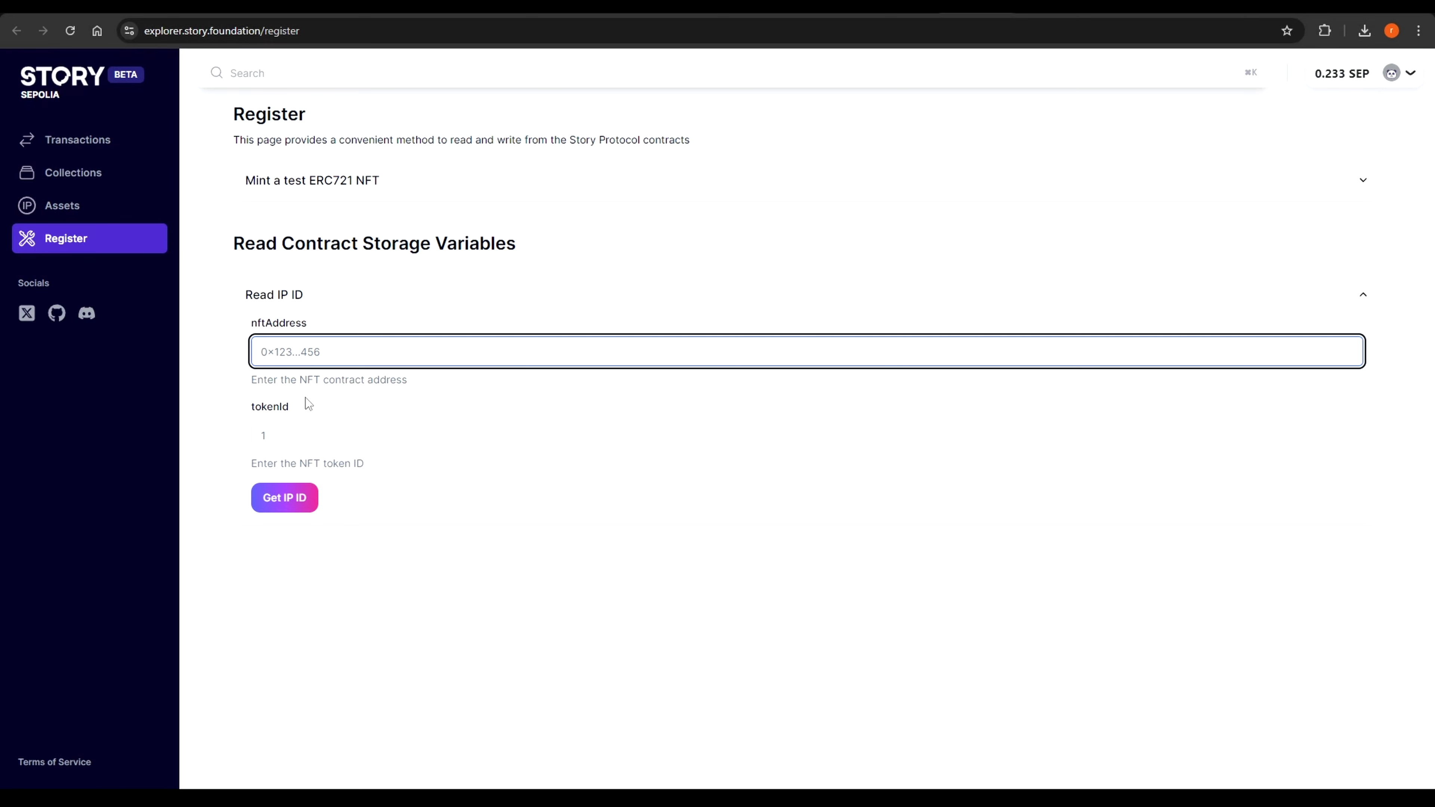
- Switch to the IP Assets page on play.story.foundation, connect the MetaMask wallet and approve the sign-in request
left_click(1025, 13)
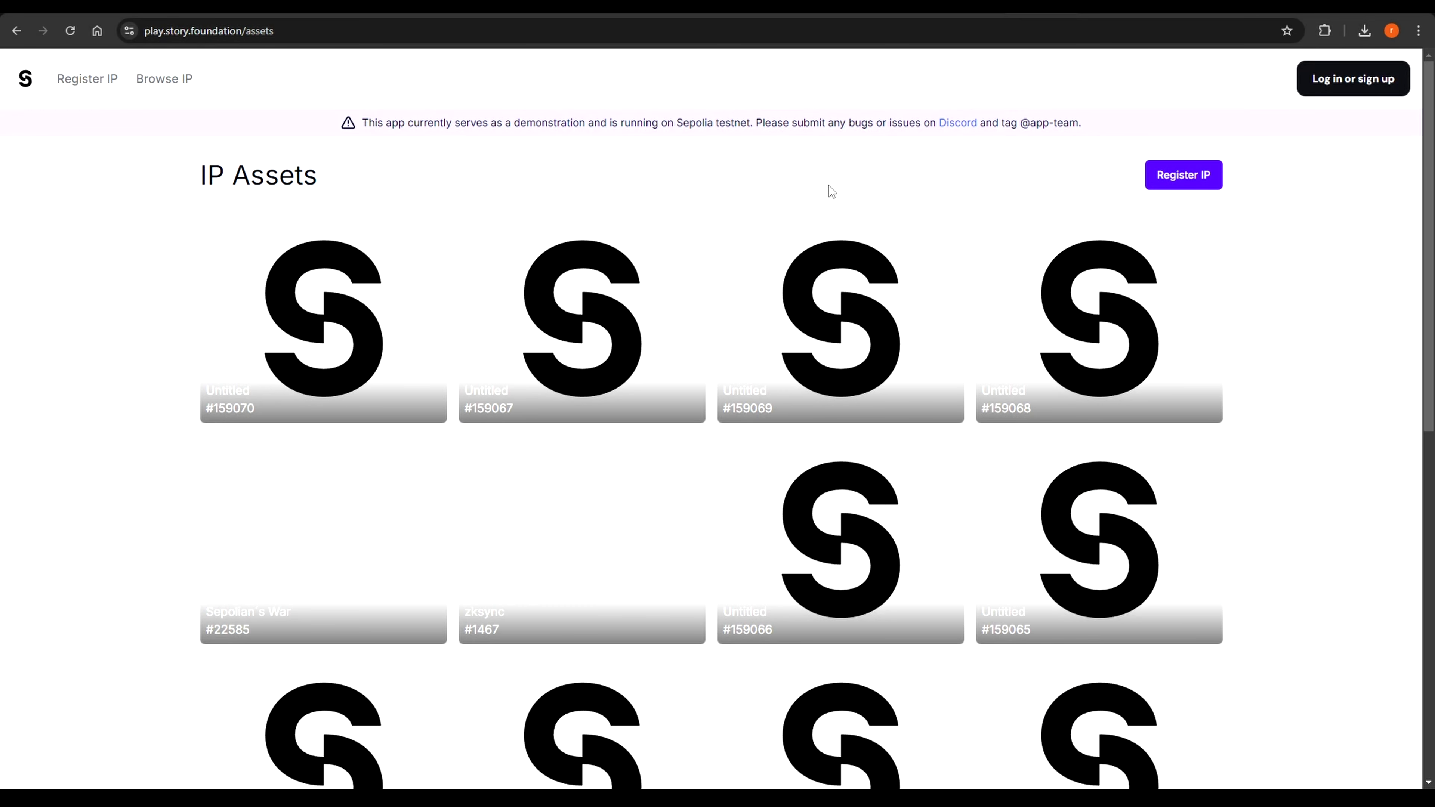
left_click(1359, 91)
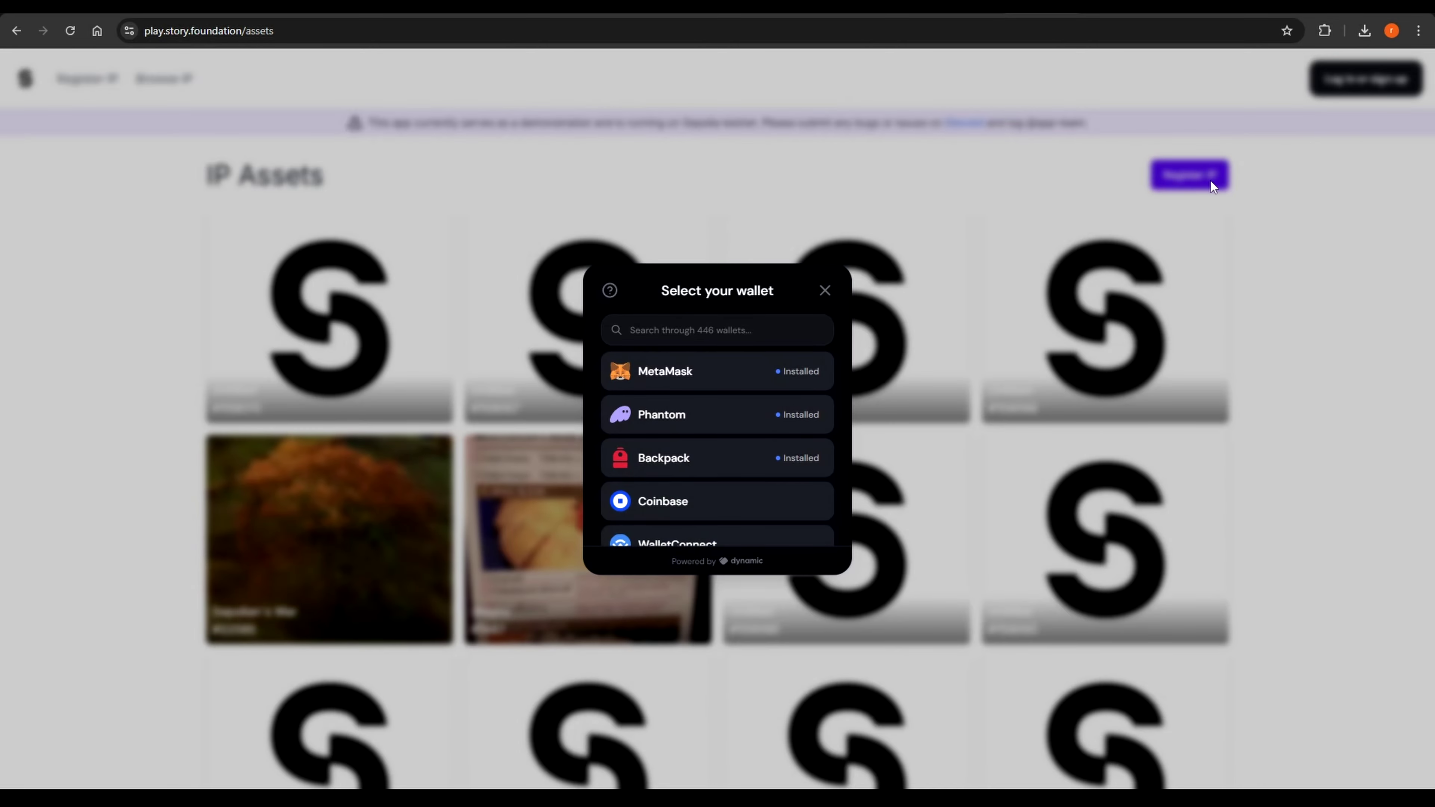
left_click(692, 374)
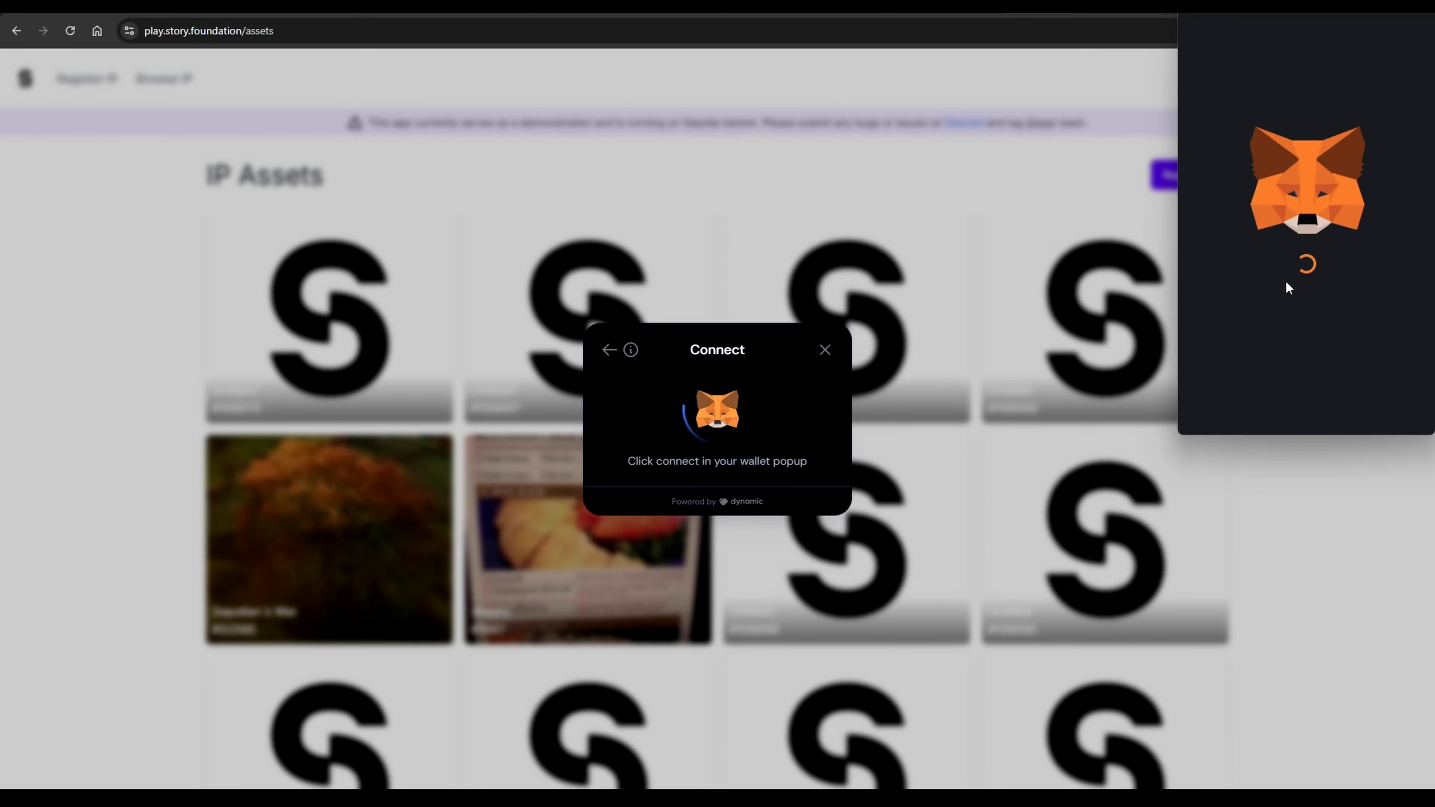
left_click(1362, 404)
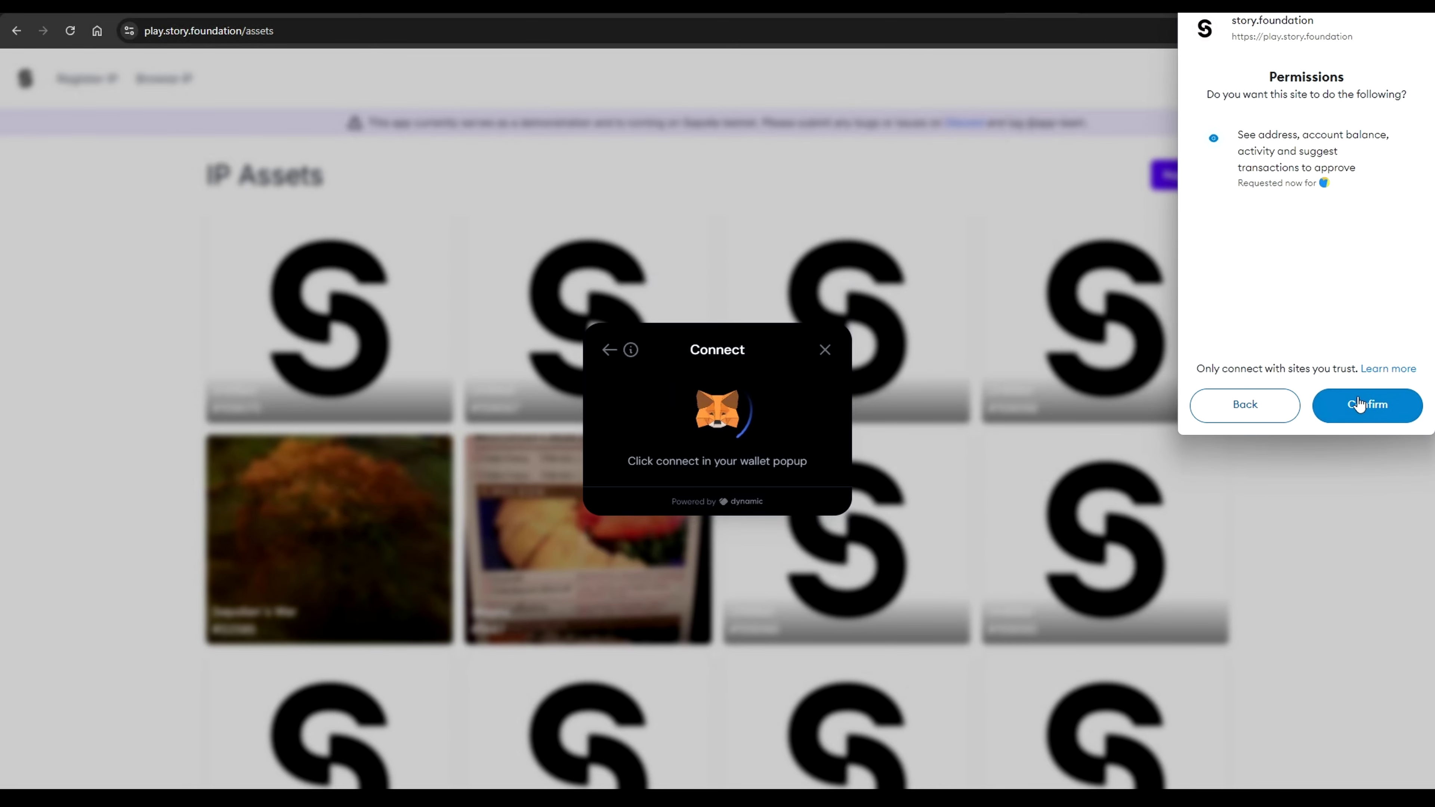
left_click(1362, 406)
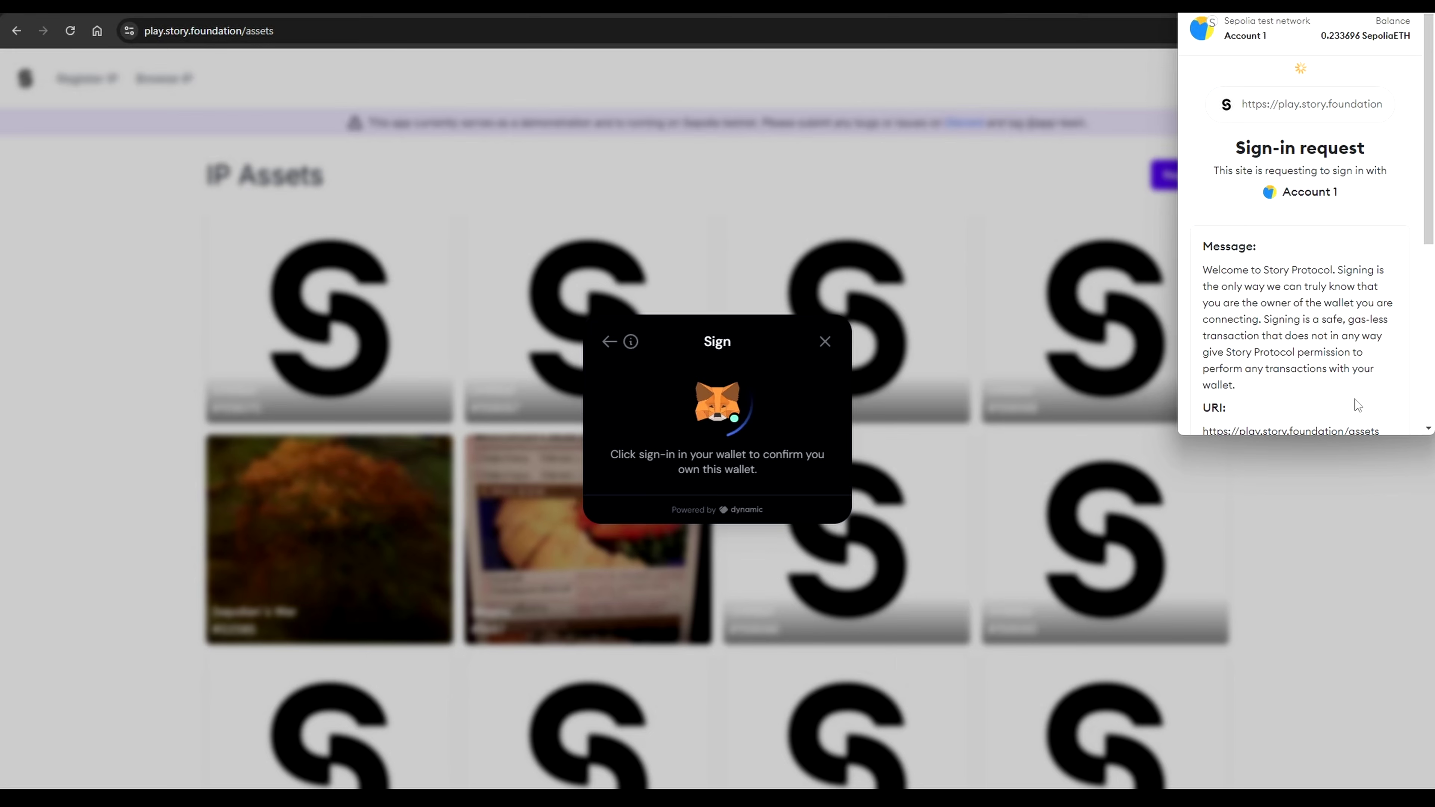
scroll(1362, 403, "down", 5)
left_click(1355, 403)
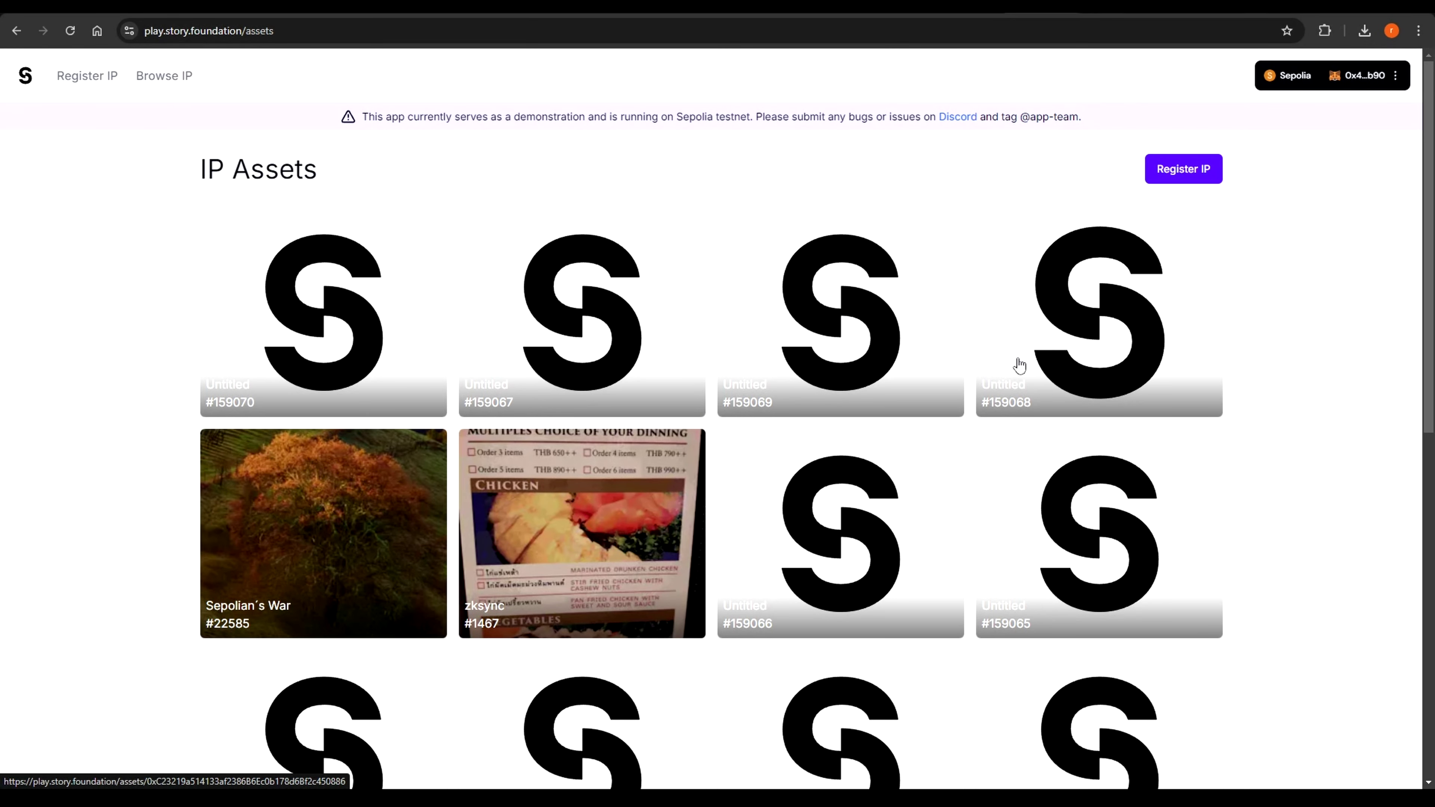
- Start registering a new IP with the asset name ViVai and upload the parrot image as its file
left_click(1184, 170)
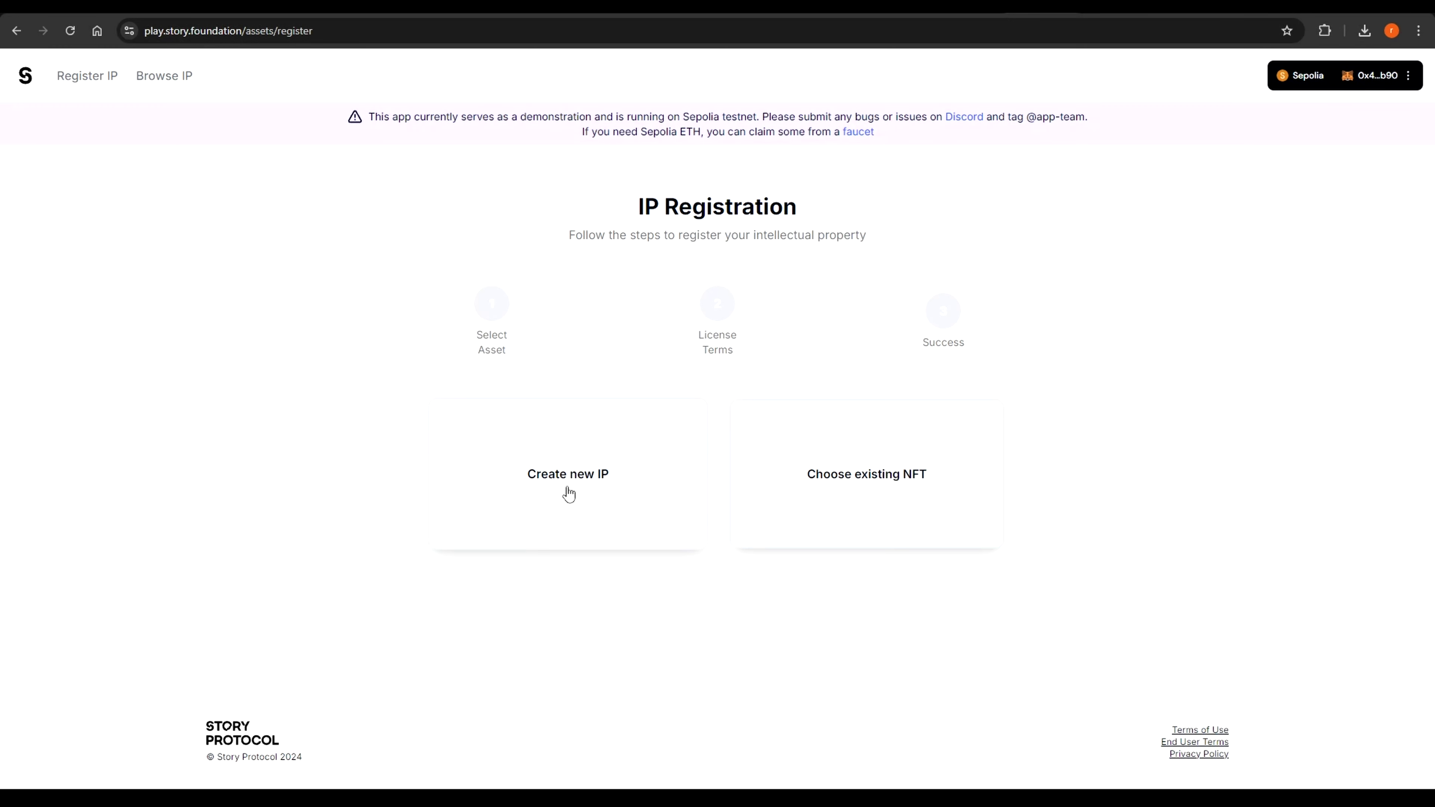
left_click(578, 480)
scroll(661, 474, "down", 2)
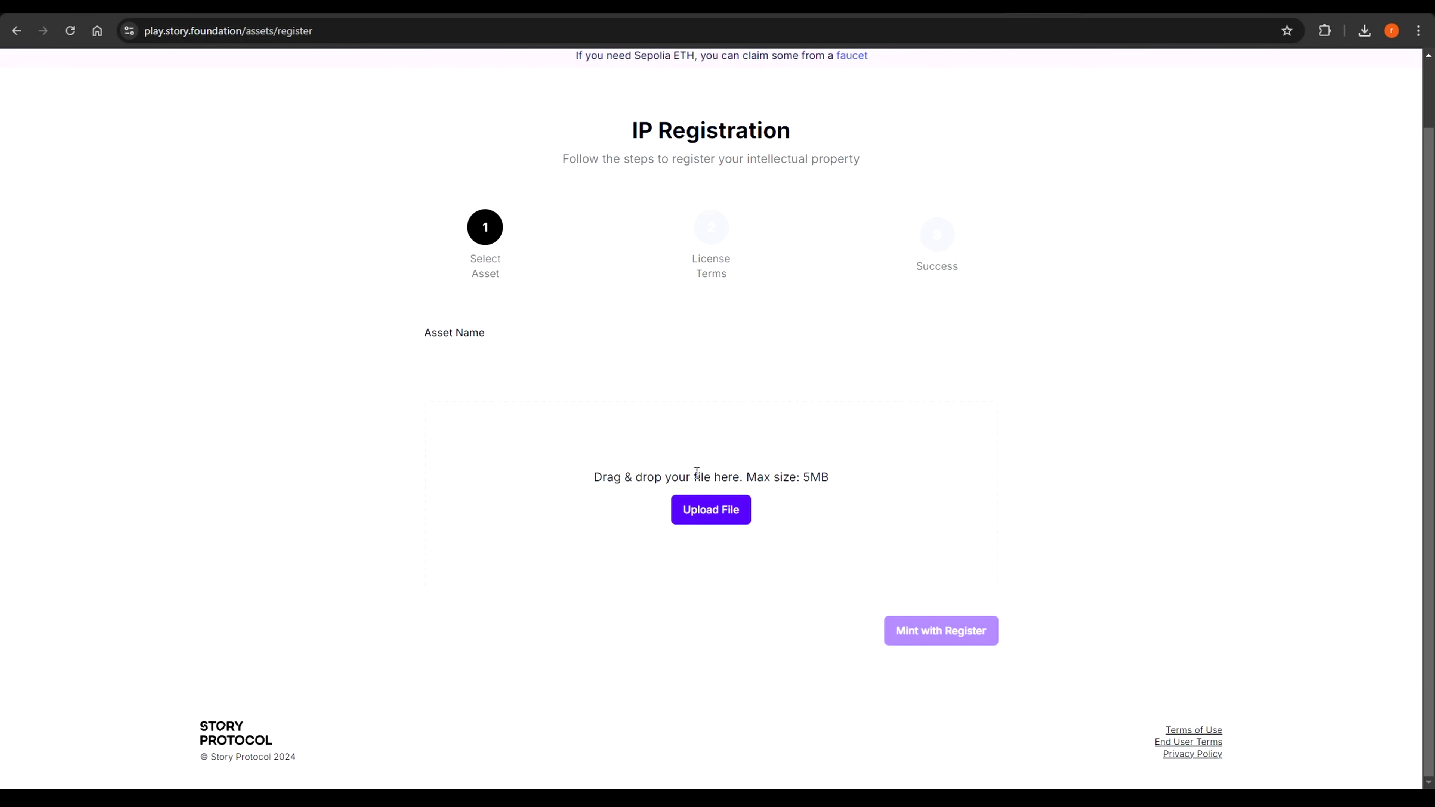
left_click(467, 368)
left_click(526, 399)
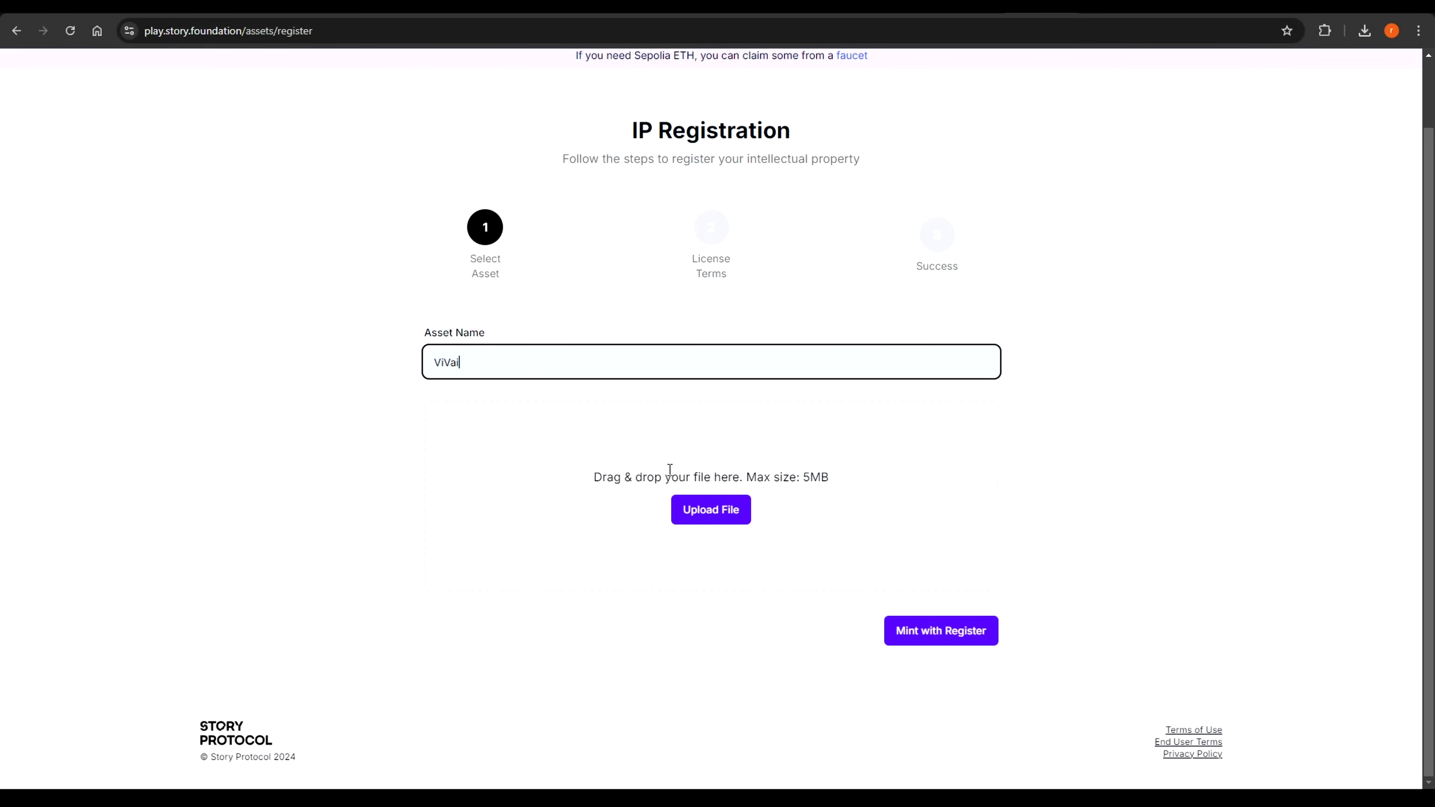
left_click(699, 507)
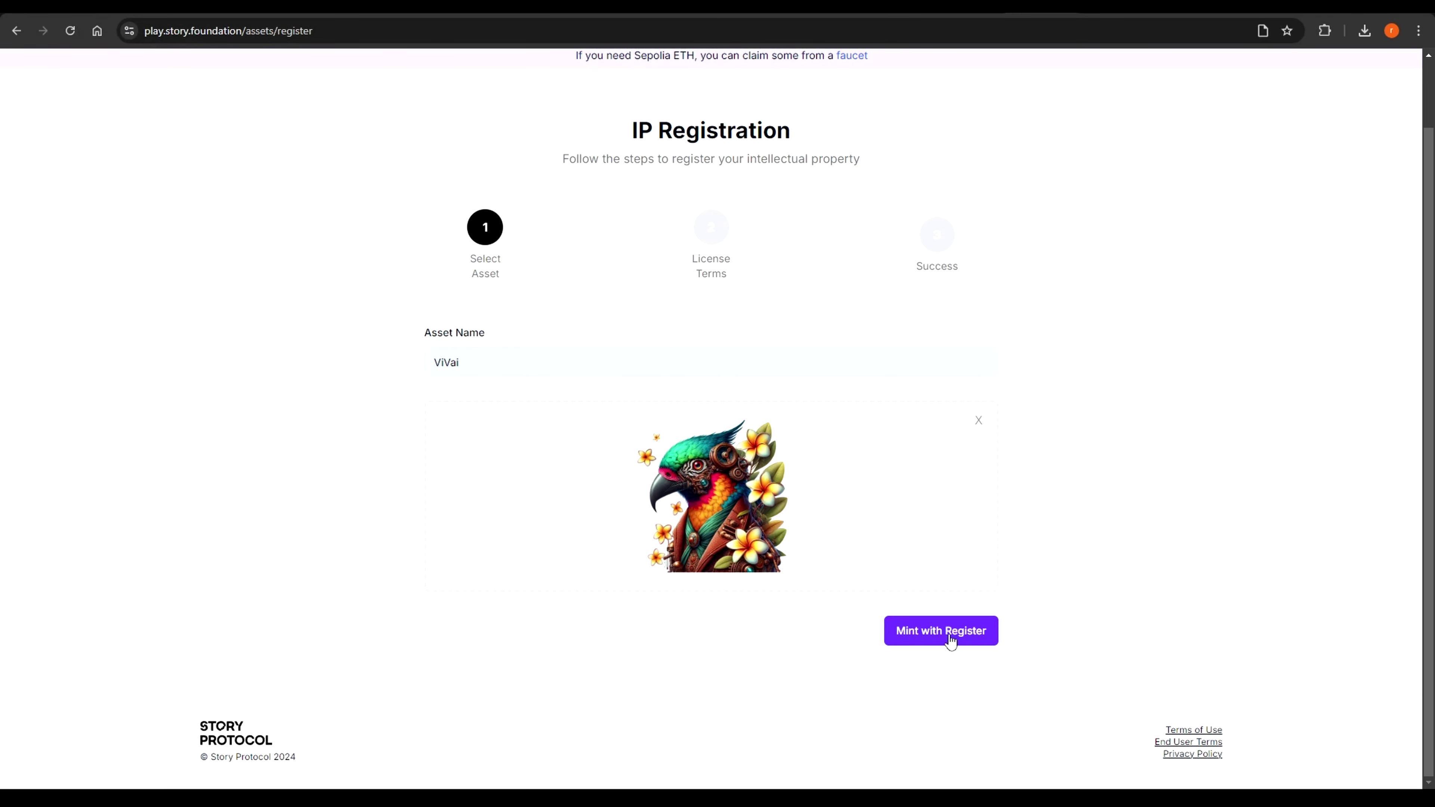
- Mint and register the ViVai asset, confirm the transaction in MetaMask and skip the optional license terms
left_click(953, 630)
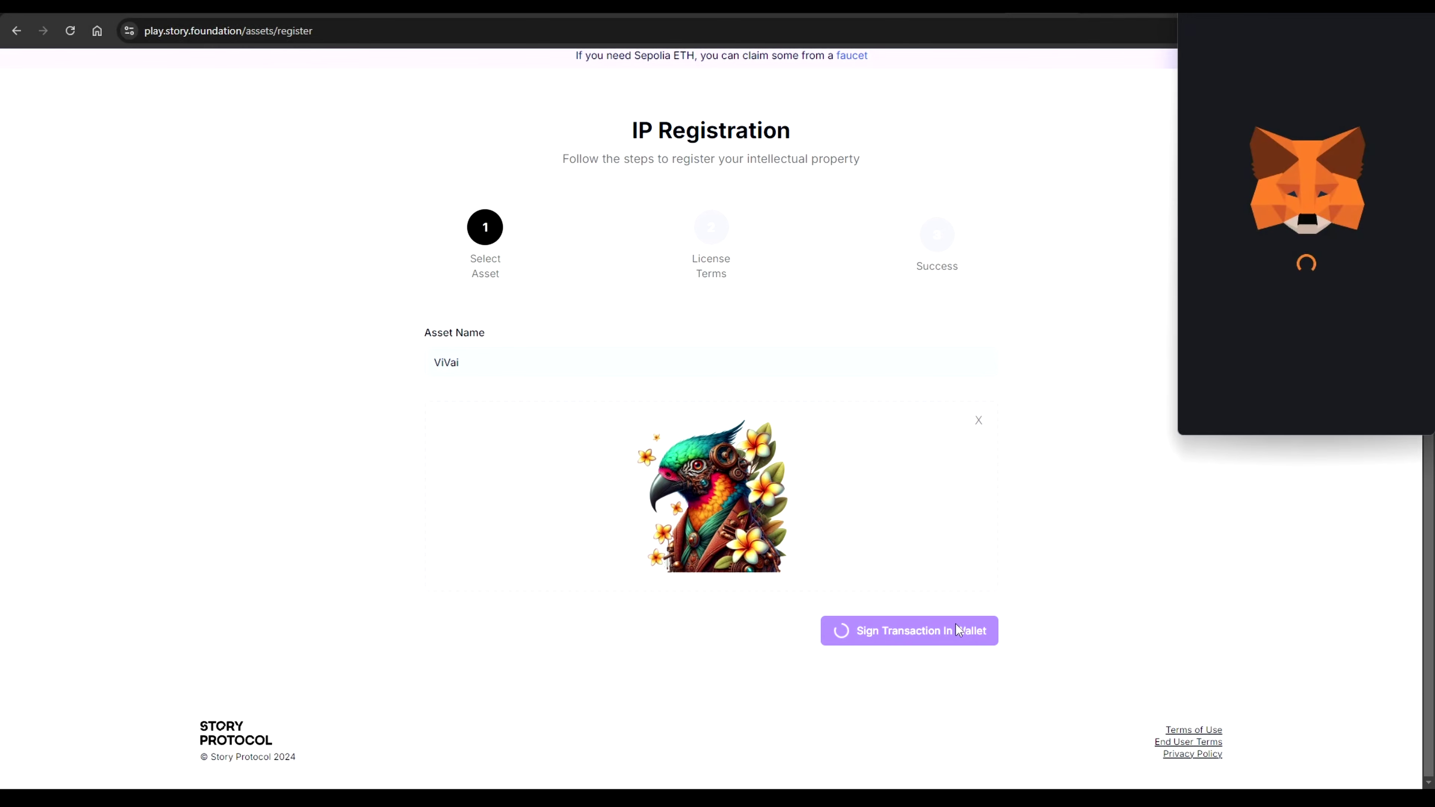
left_click(1383, 392)
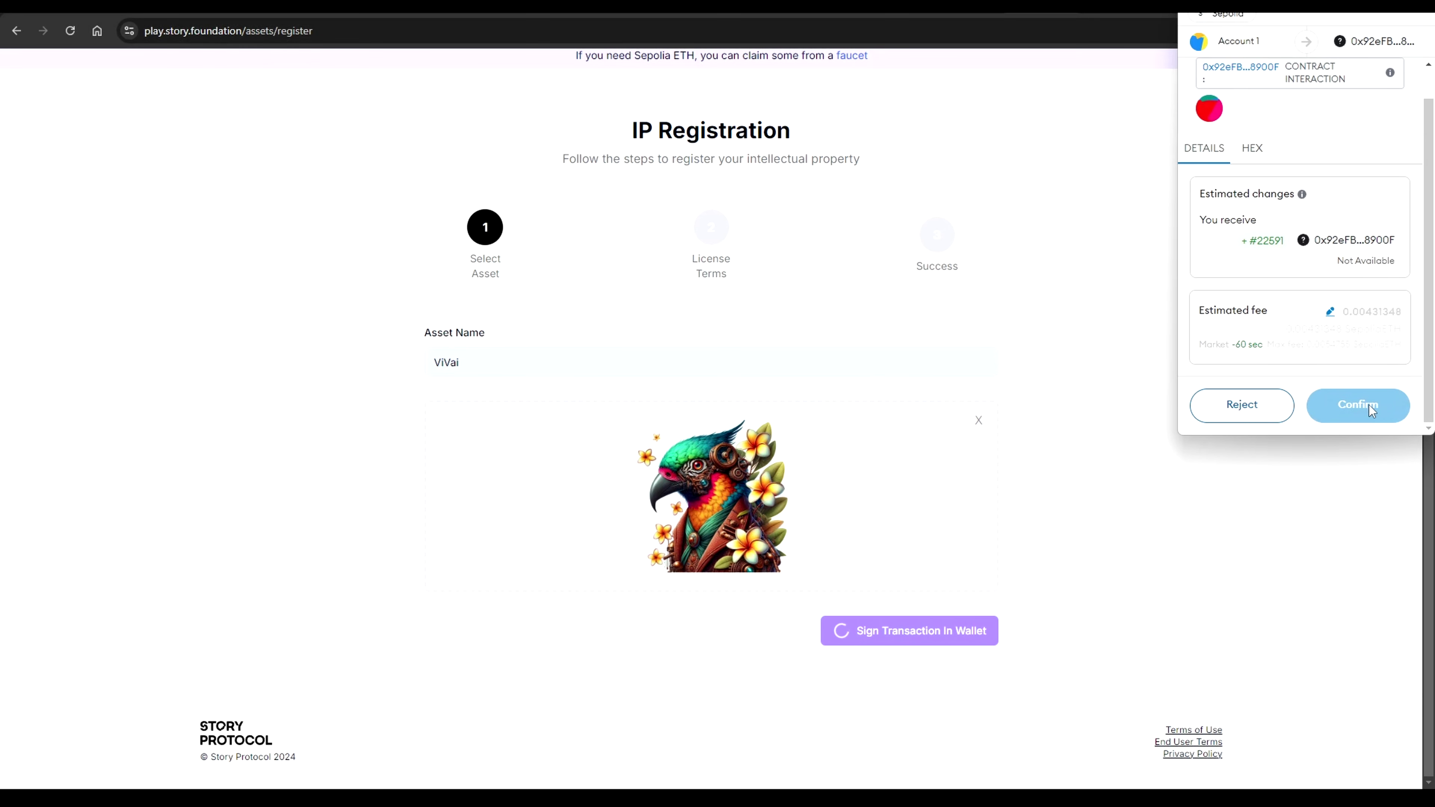
left_click(1367, 405)
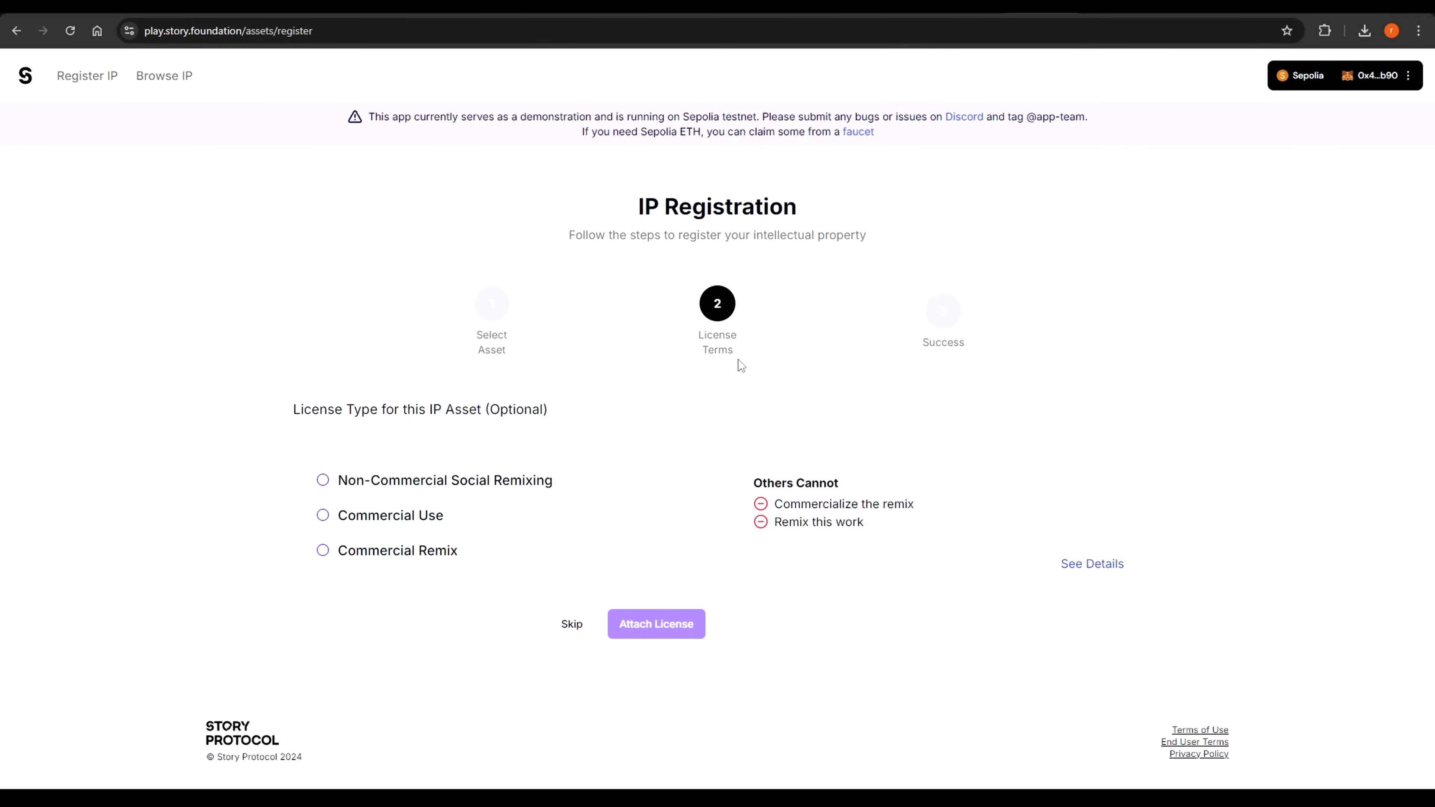
left_click(574, 624)
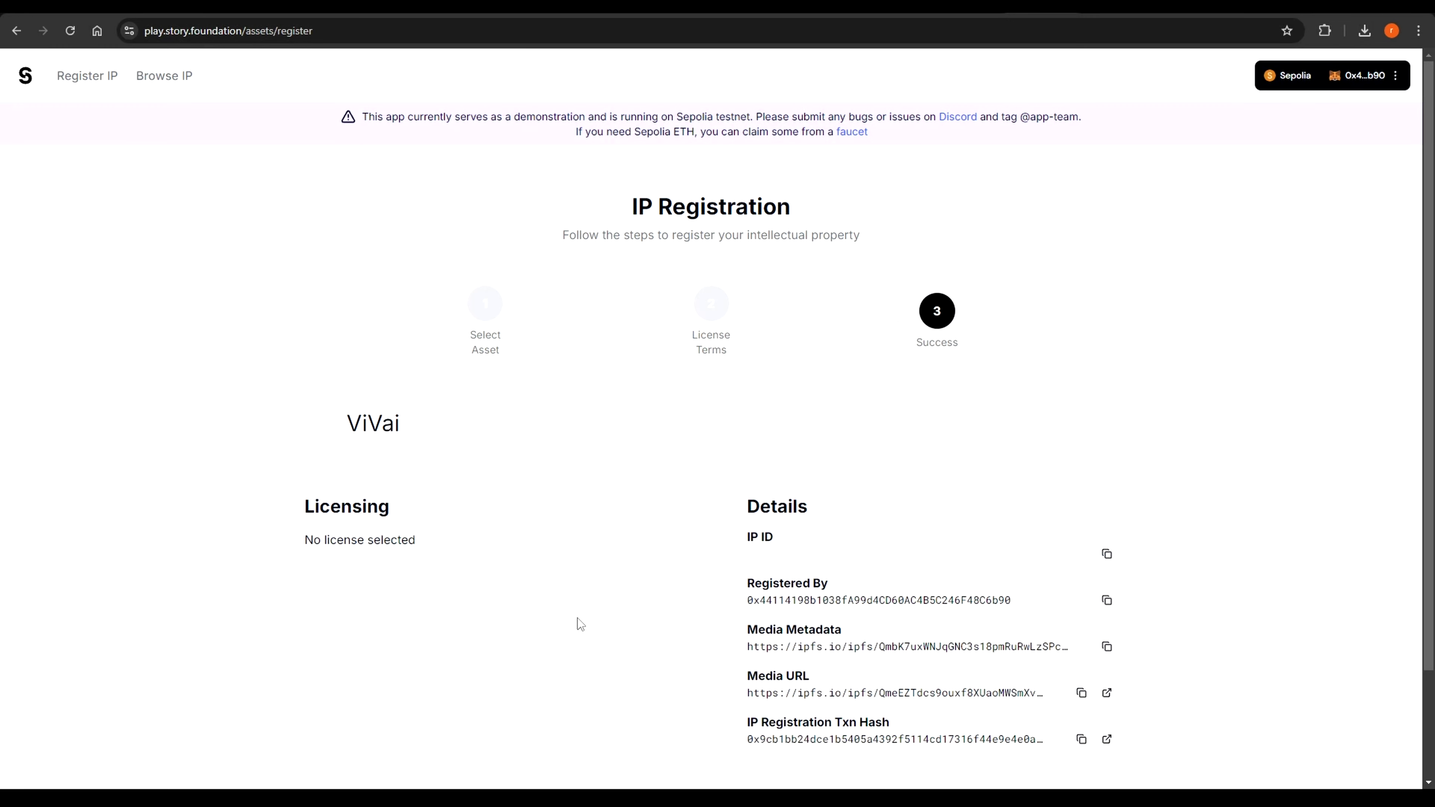
- Examine the registered ViVai asset's details, including the IP ID and Registered By entries
scroll(711, 544, "down", 3)
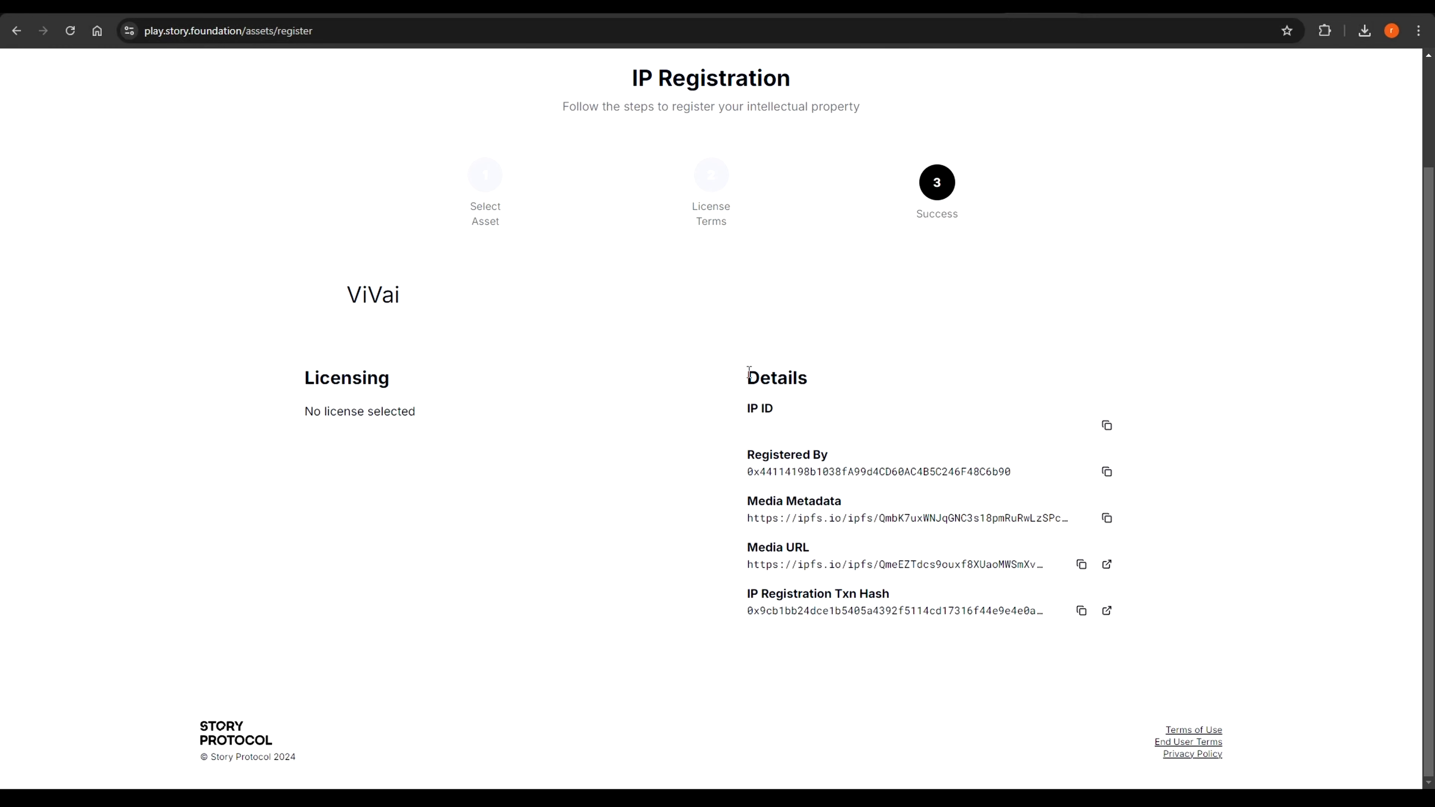
left_click_drag(748, 373, 977, 383)
left_click(809, 406)
triple_click(826, 416)
left_click(881, 427)
double_click(820, 454)
- Reload the IP Registration page, choose the existing NFT option and check the registration status of the wallet's NFTs
key("F5")
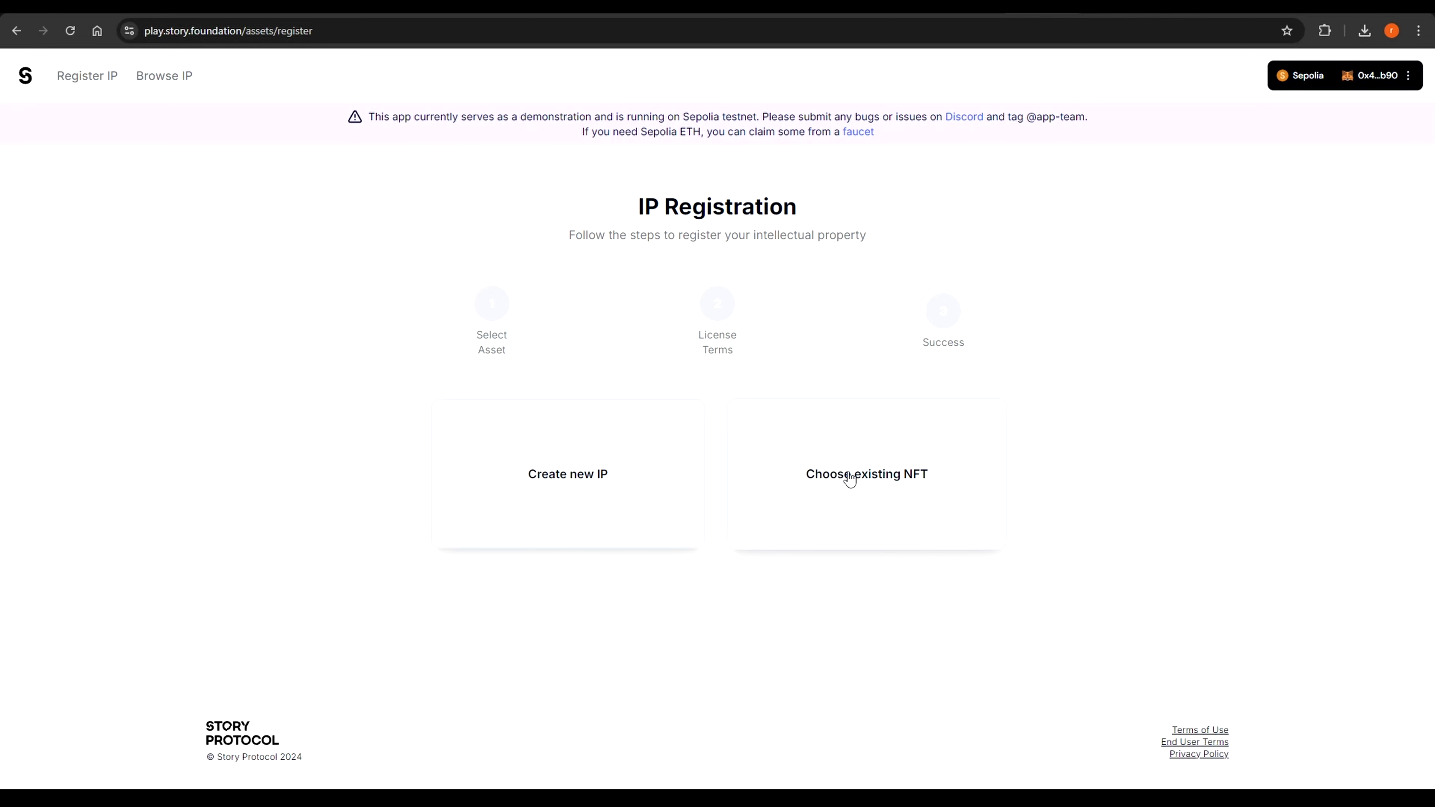
left_click(858, 482)
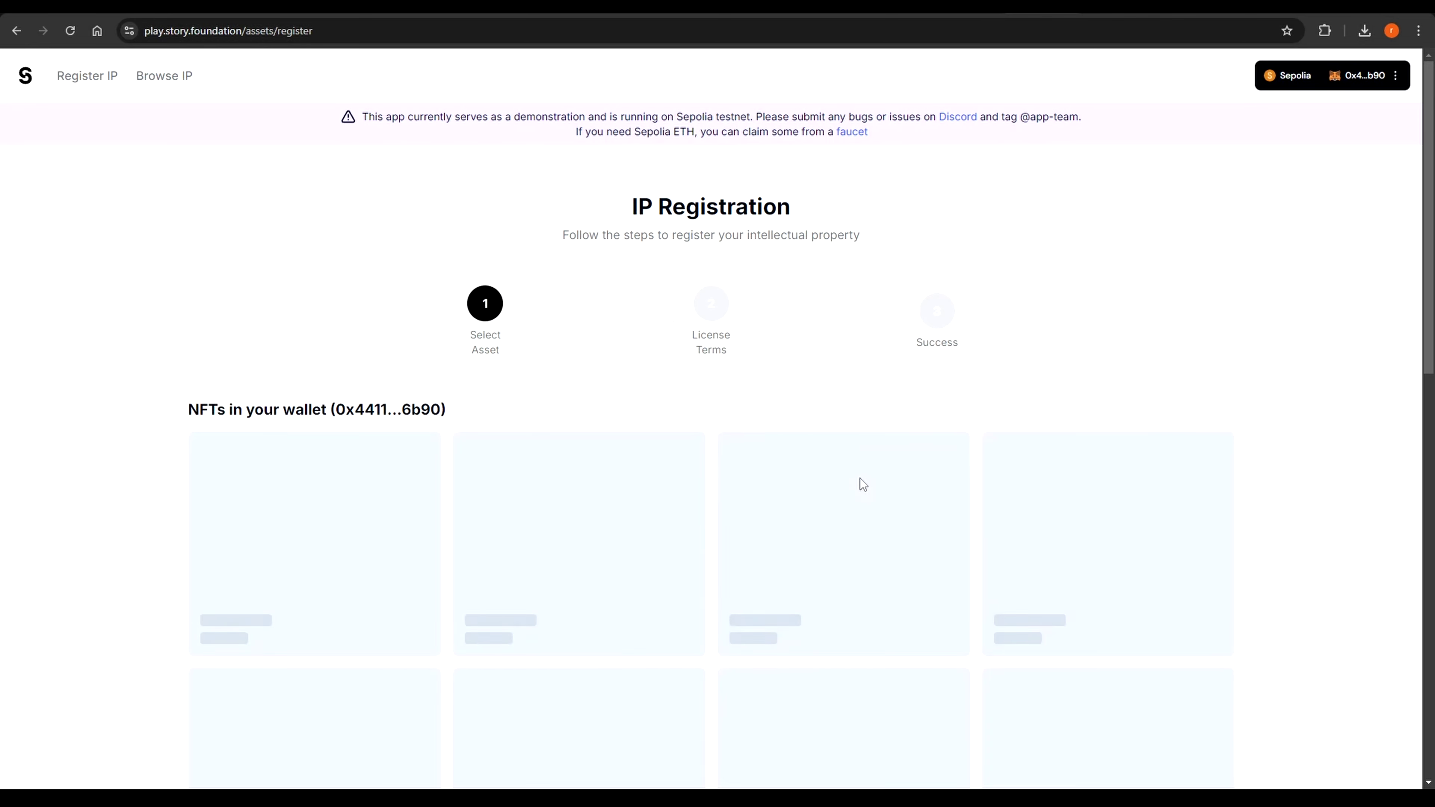
scroll(589, 397, "down", 3)
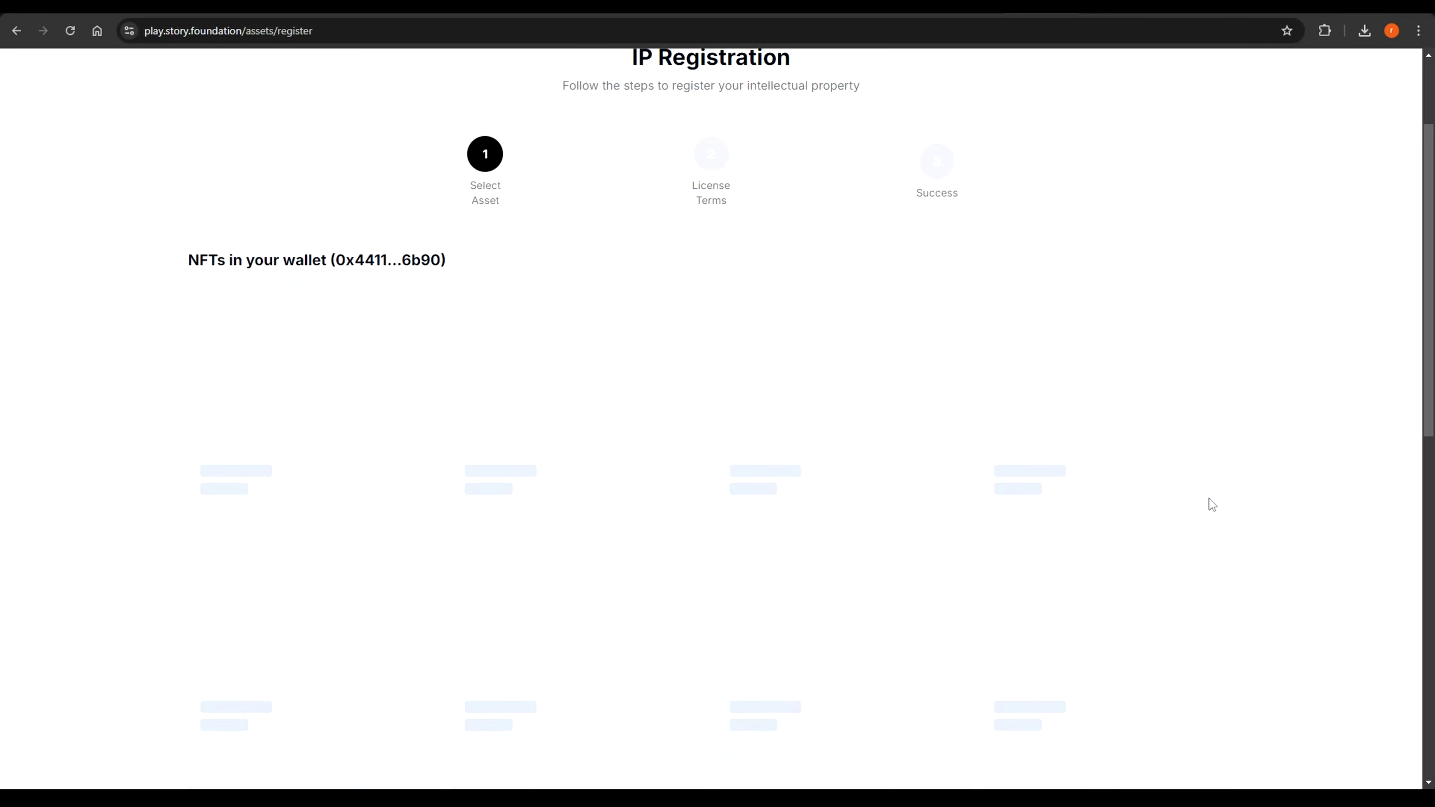
scroll(338, 574, "up", 1)
left_click_drag(337, 580, 365, 580)
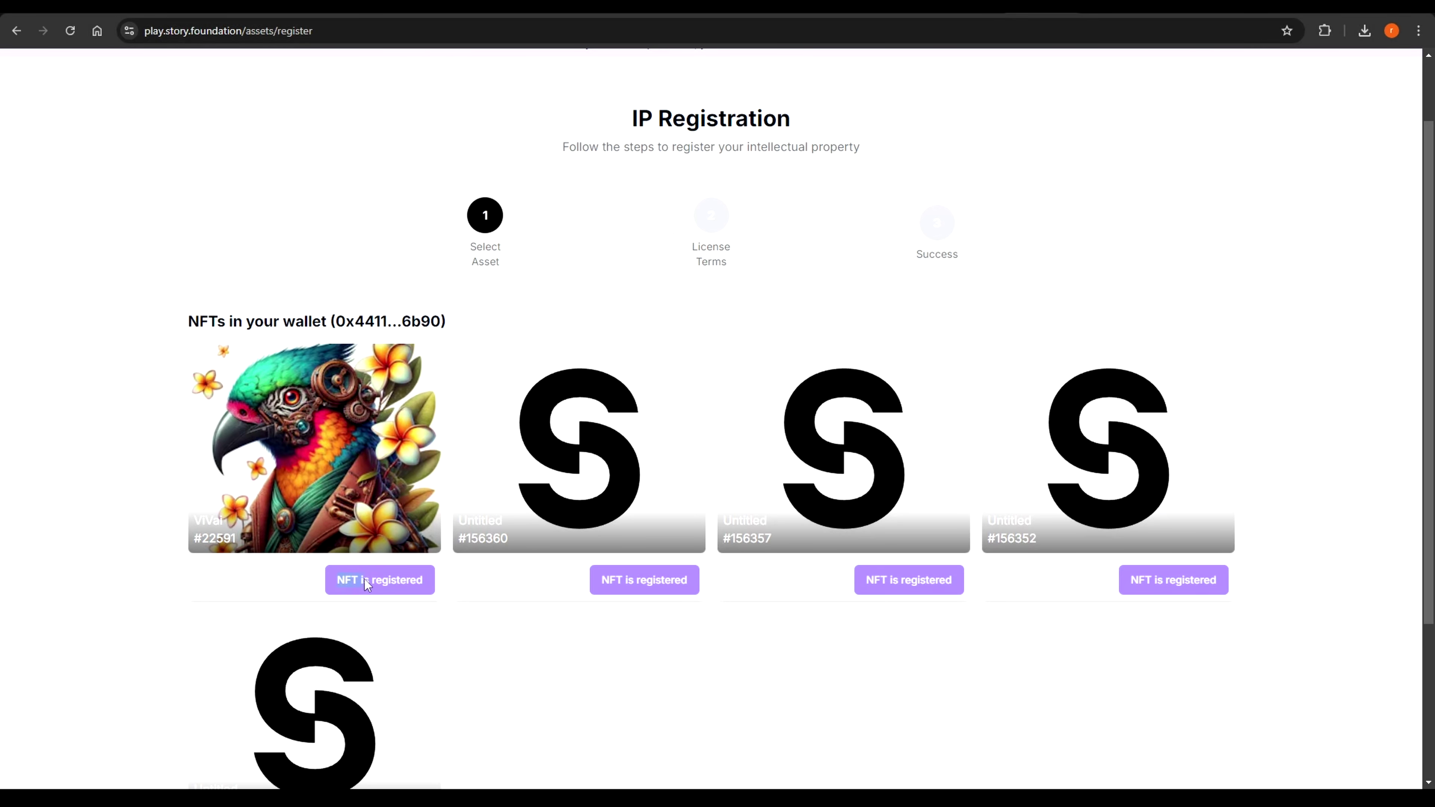